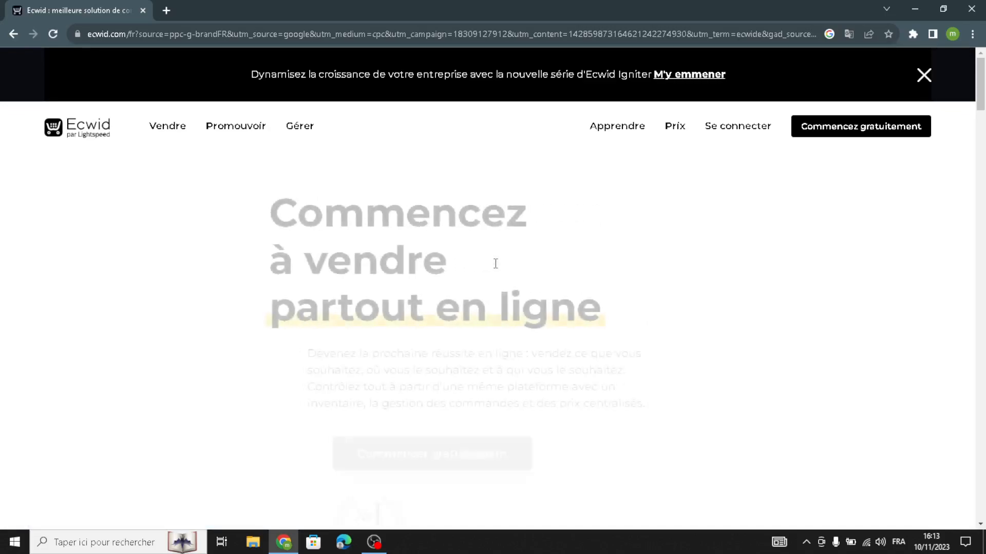
# Translate the French Ecwid homepage into English and start a free store
pyautogui.rightClick(511, 251)
pyautogui.click(543, 394)
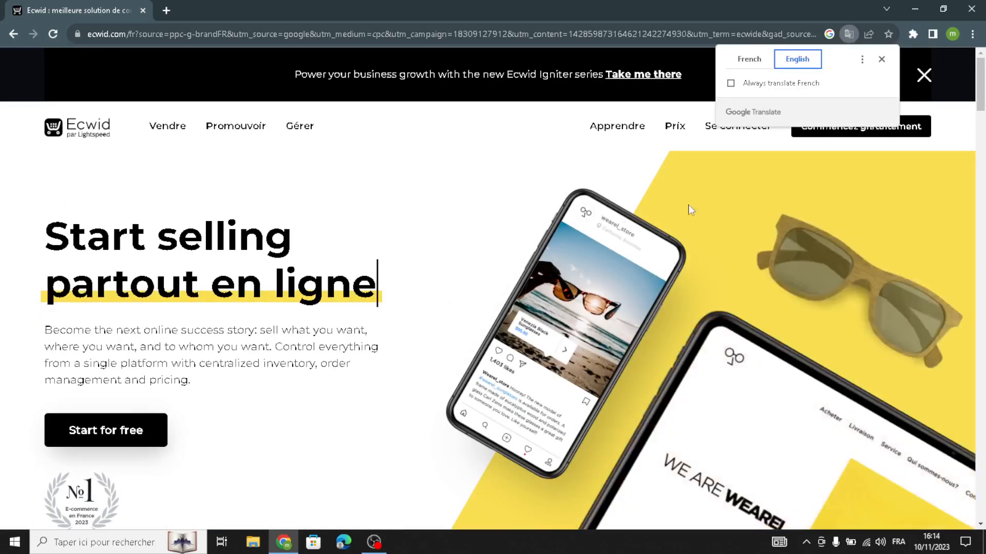
pyautogui.click(882, 60)
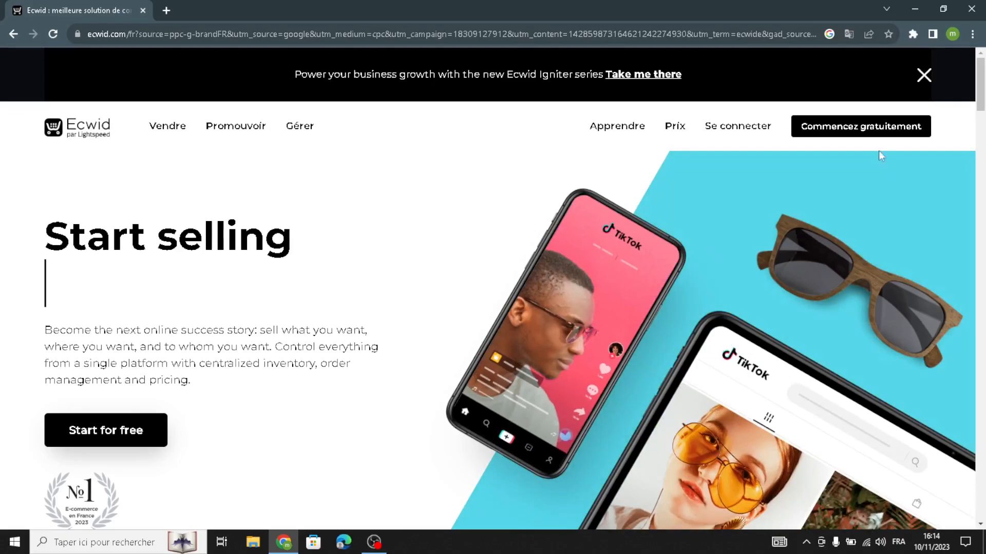
pyautogui.click(863, 125)
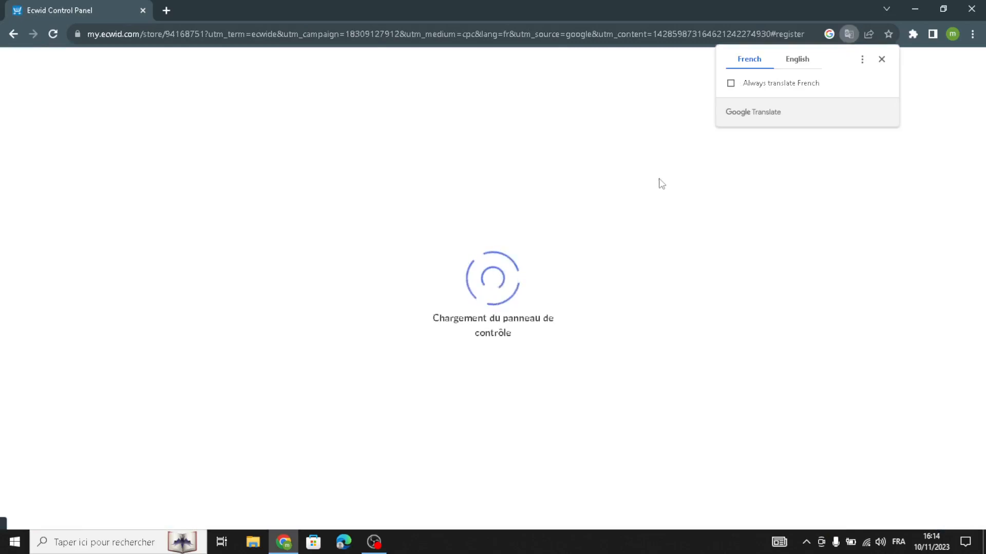
# Show the dashboard in English and launch 'Set up your website and storefront'
pyautogui.click(797, 66)
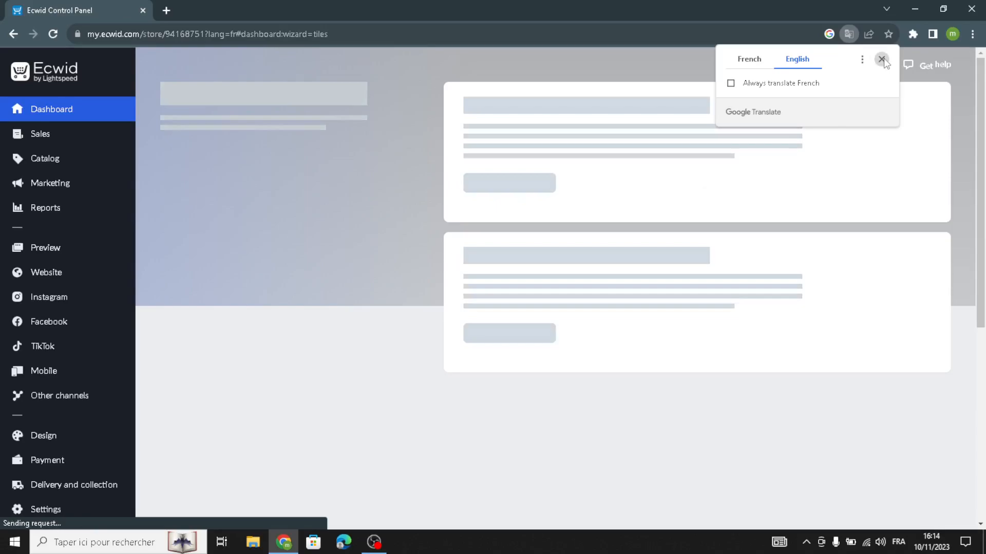
pyautogui.click(881, 59)
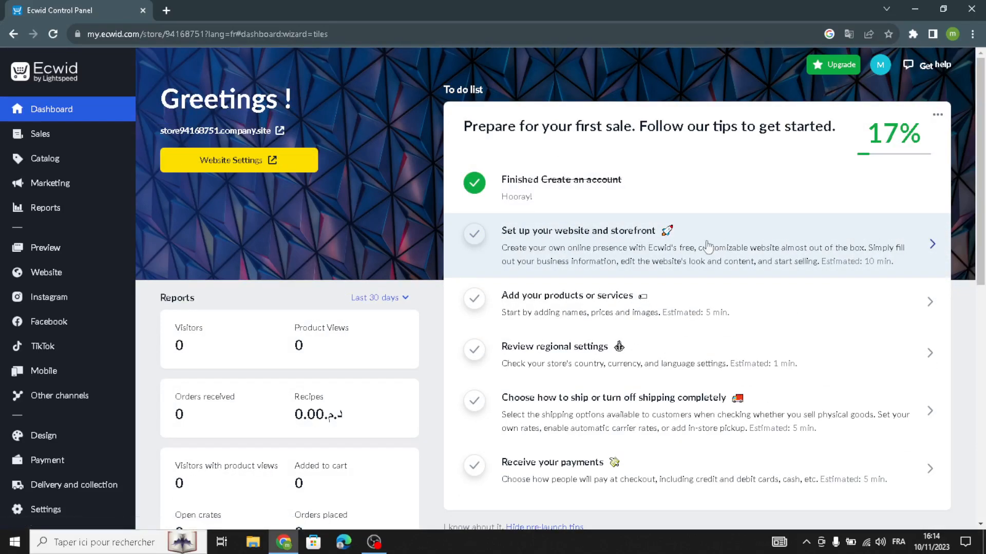
pyautogui.click(600, 236)
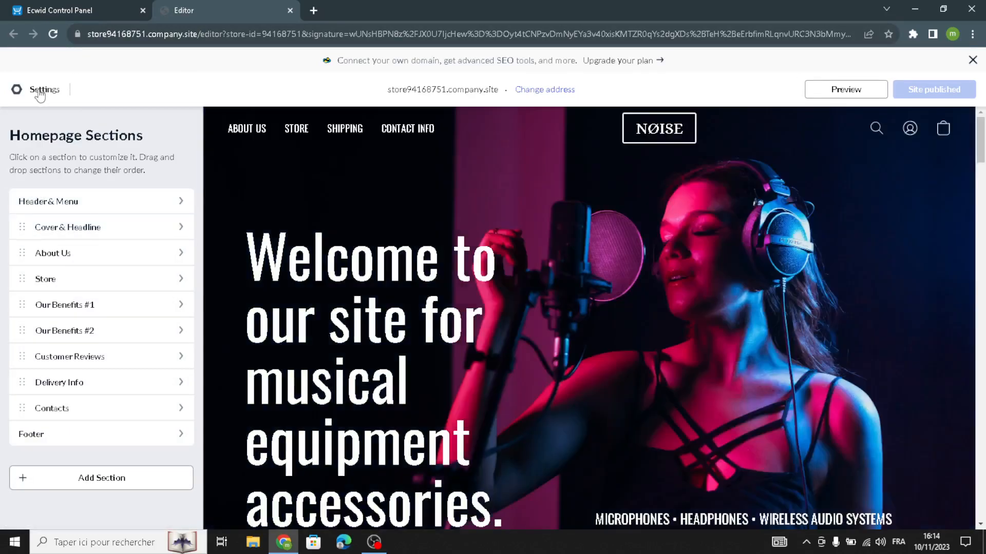
# Open Settings > Templates and scroll the gallery down to the Tanners, Spice and Civity row
pyautogui.click(40, 95)
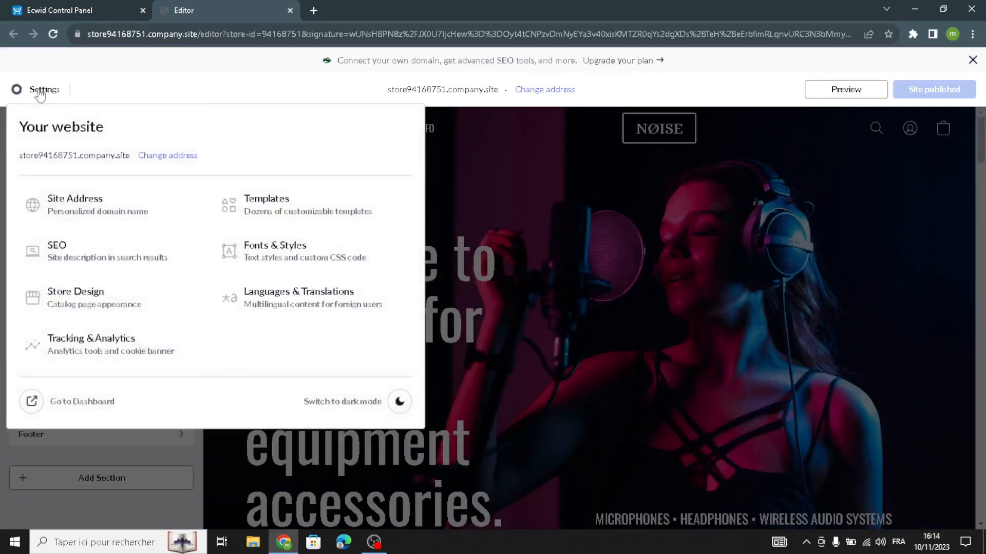
pyautogui.click(286, 200)
pyautogui.scroll(-6, 445, 327)
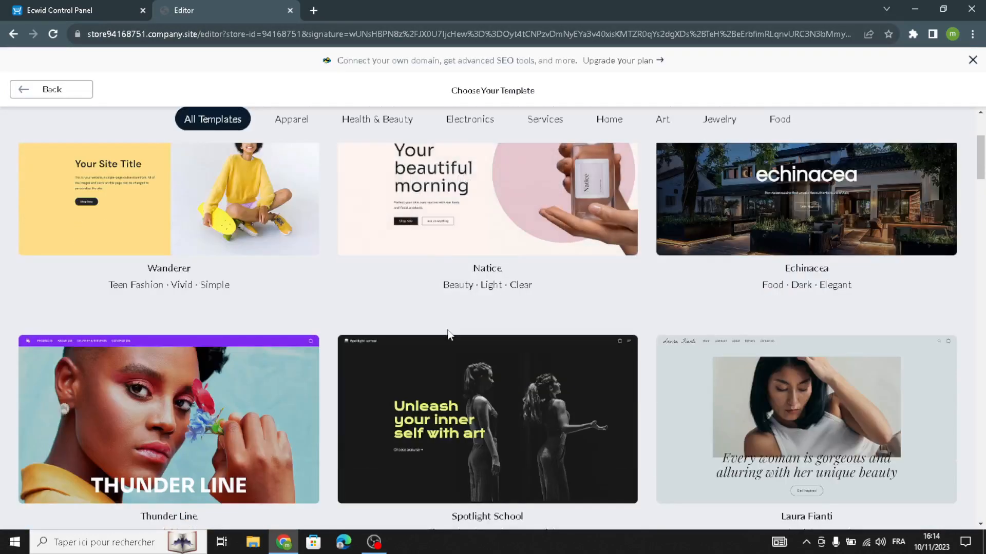
pyautogui.scroll(-11, 447, 329)
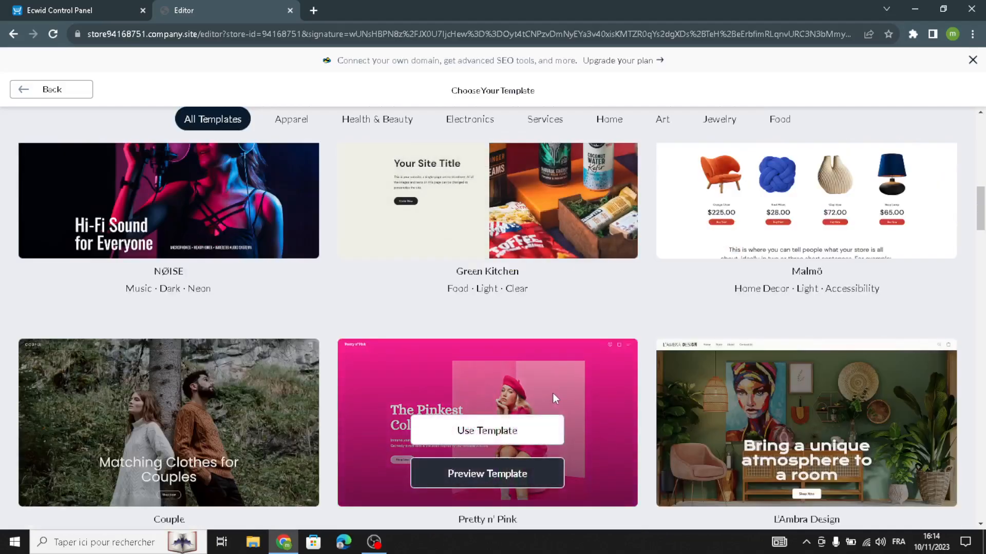
pyautogui.scroll(-7, 556, 387)
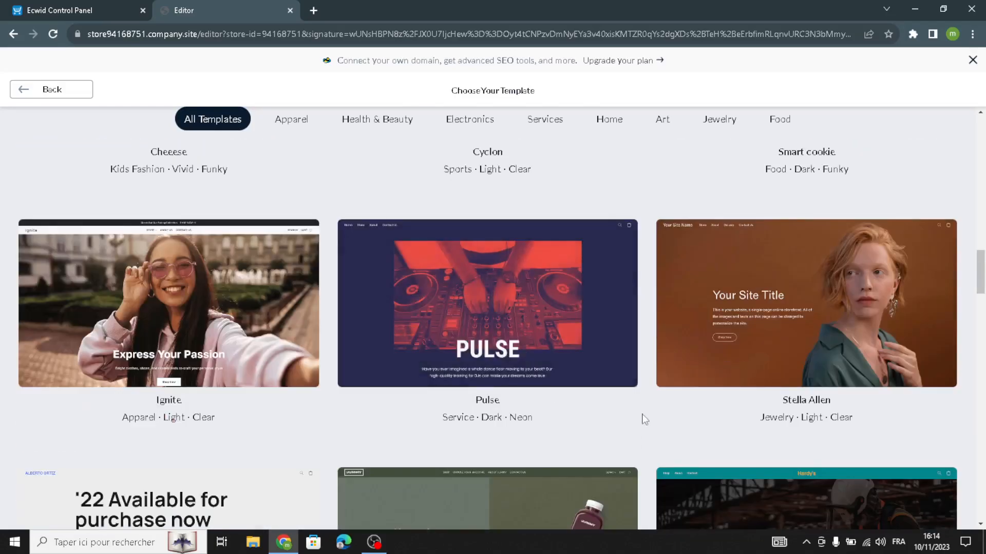
pyautogui.scroll(-5, 642, 418)
pyautogui.scroll(-7, 643, 415)
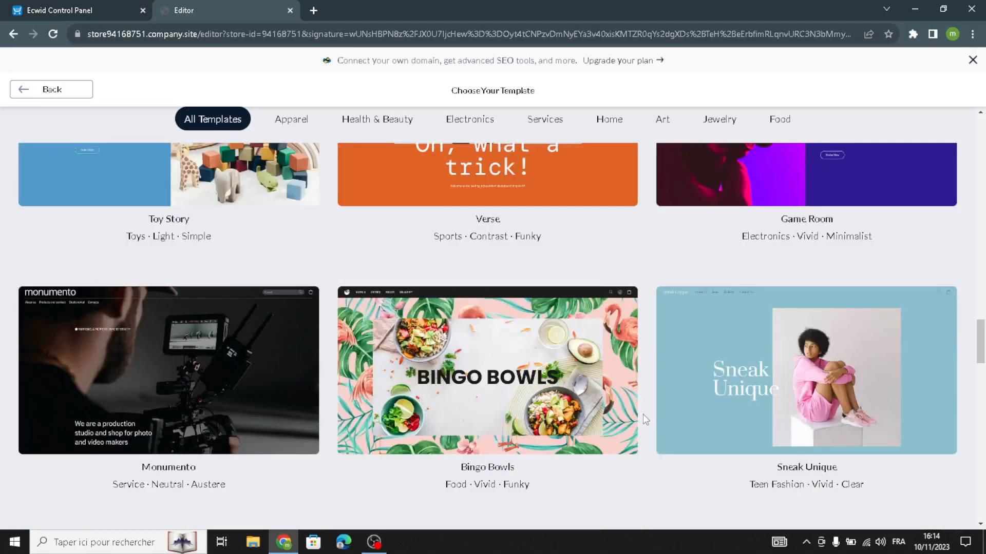
pyautogui.scroll(-6, 643, 415)
pyautogui.scroll(-5, 643, 414)
pyautogui.scroll(-7, 643, 413)
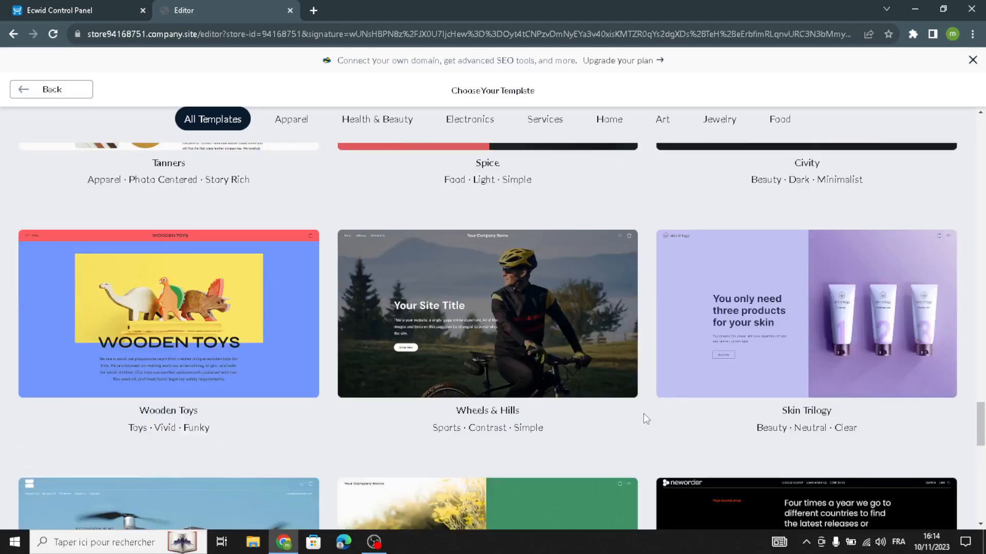
pyautogui.scroll(-3, 646, 419)
pyautogui.scroll(-4, 644, 413)
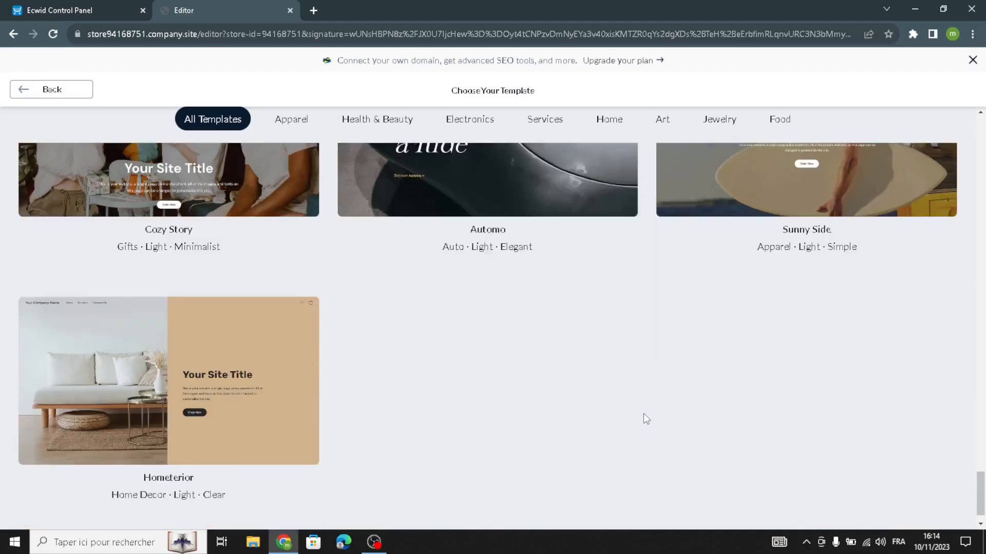
pyautogui.scroll(7, 644, 413)
pyautogui.scroll(-4, 646, 414)
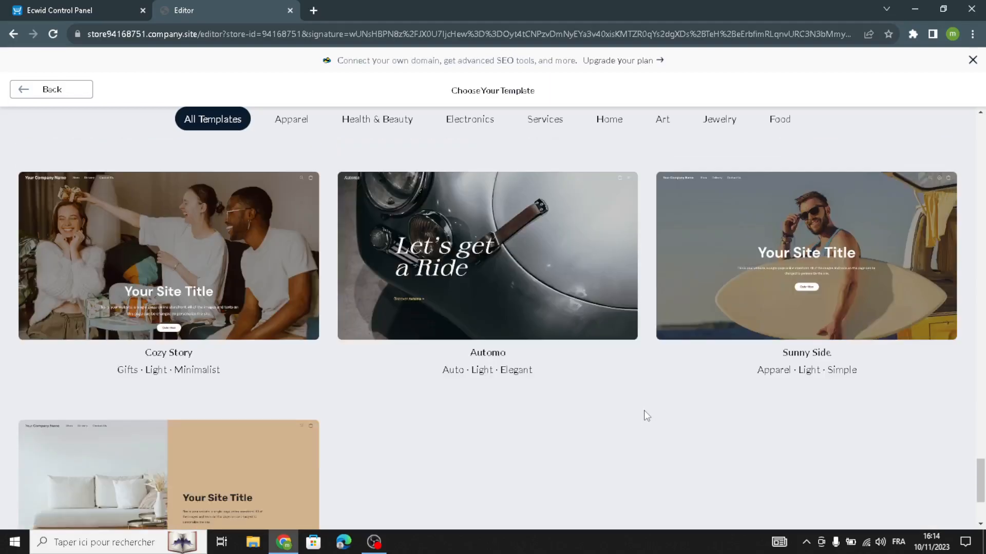
pyautogui.scroll(7, 646, 415)
pyautogui.scroll(5, 644, 411)
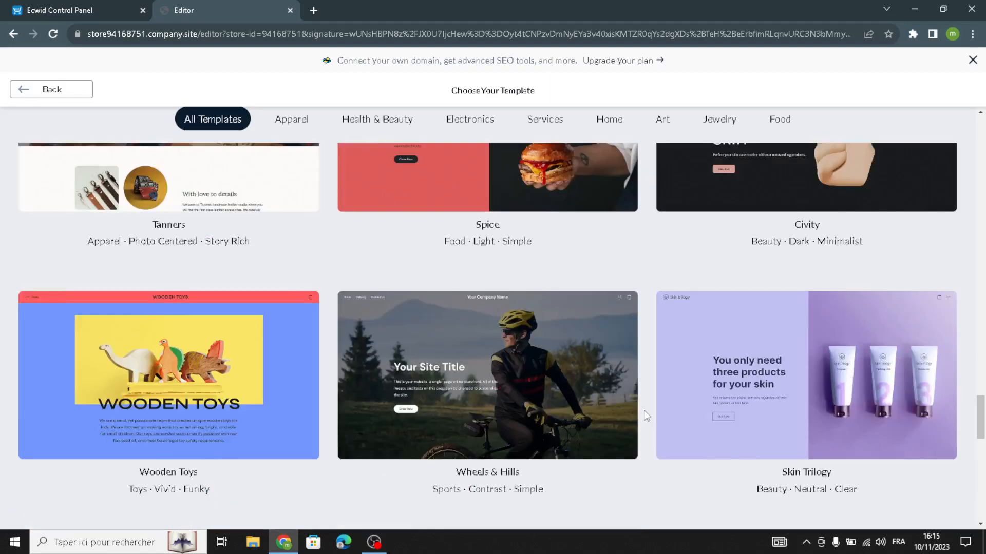
pyautogui.scroll(-4, 643, 411)
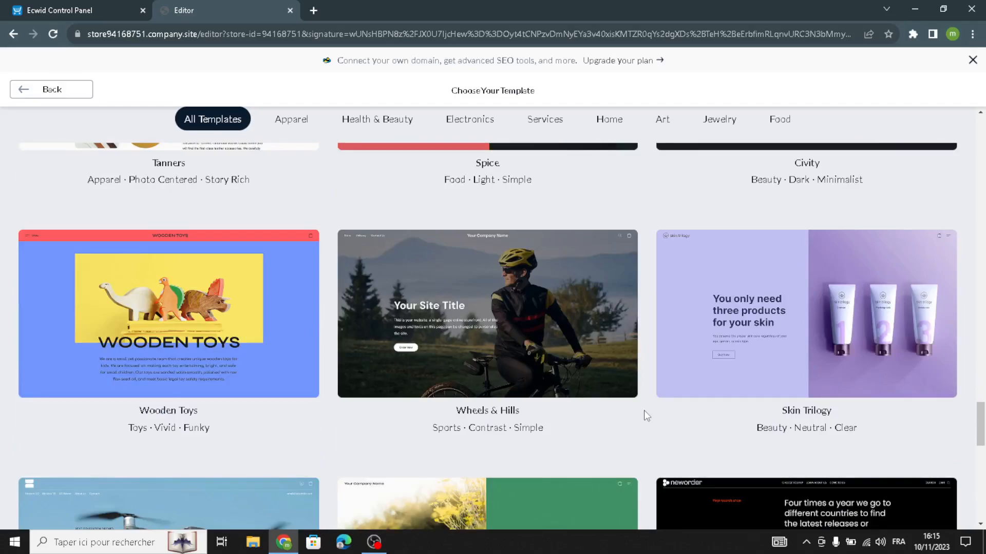
pyautogui.scroll(10, 644, 411)
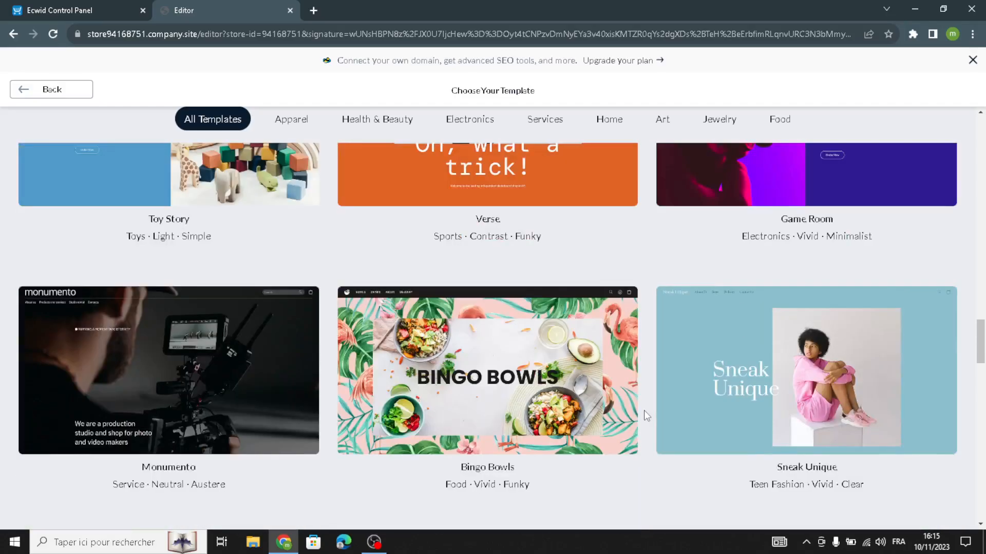
pyautogui.scroll(8, 644, 411)
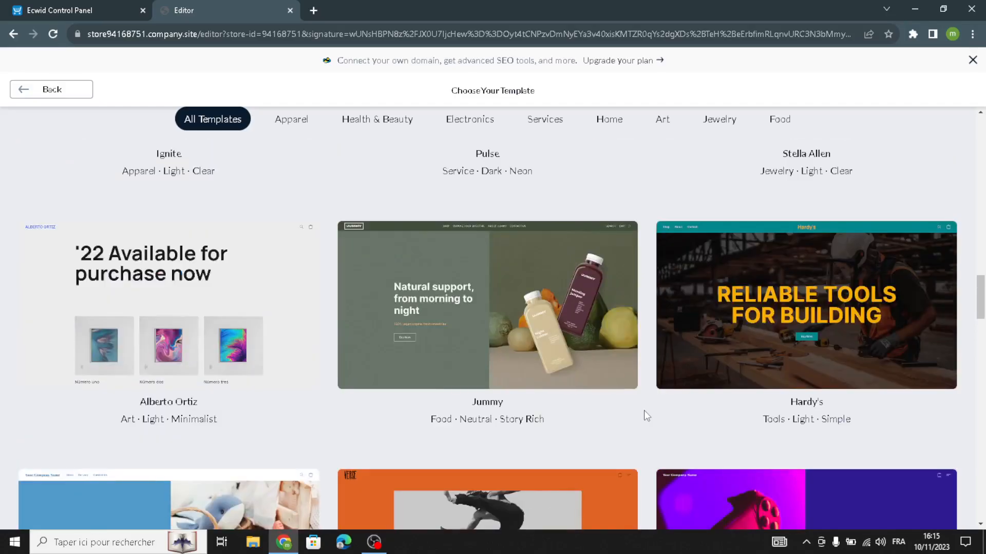
pyautogui.scroll(-2, 643, 410)
pyautogui.scroll(-3, 644, 411)
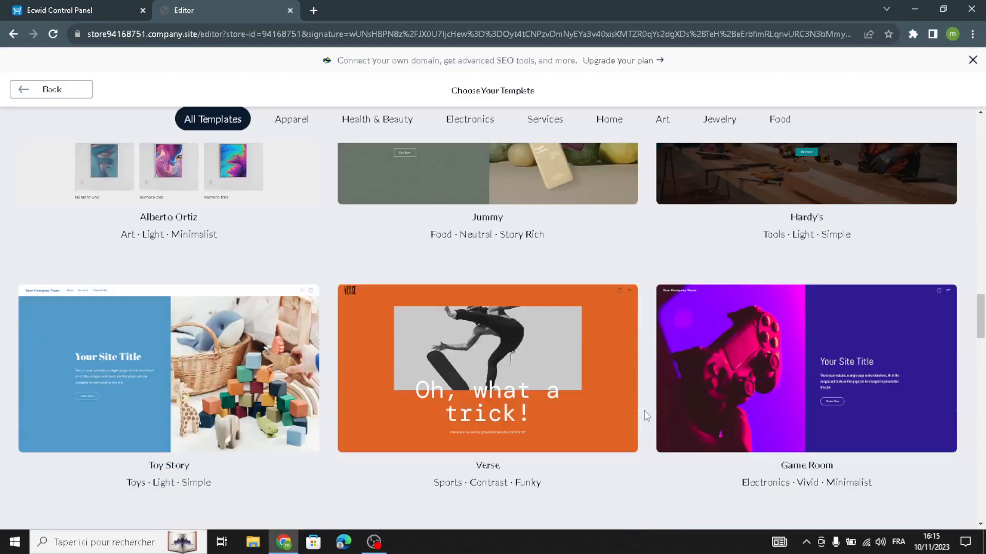
pyautogui.scroll(-6, 644, 410)
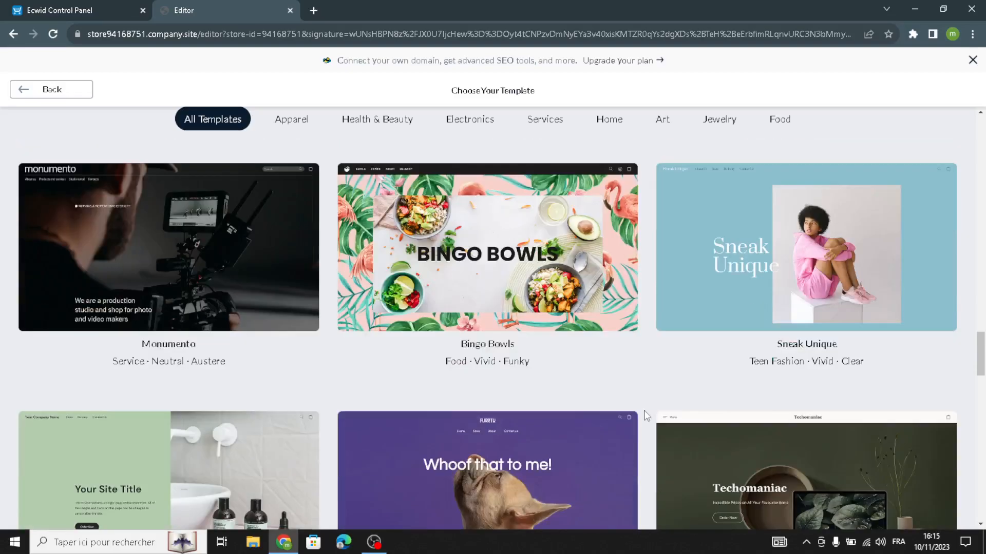
pyautogui.scroll(-5, 644, 411)
pyautogui.scroll(-3, 644, 411)
pyautogui.scroll(-1, 644, 411)
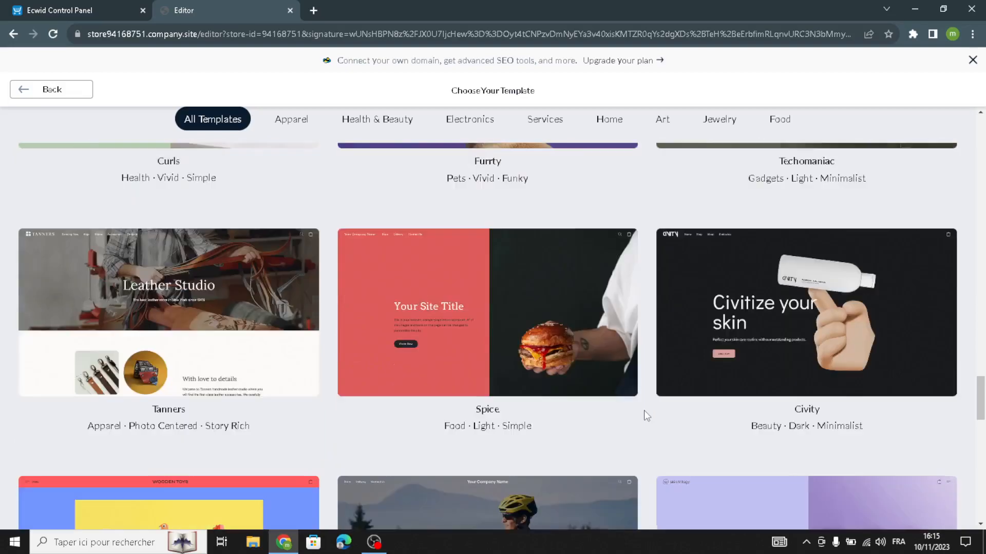
# Apply the Tanners template and make the header logo plain text reading 'TrailTech Gear'
pyautogui.moveTo(434, 373)
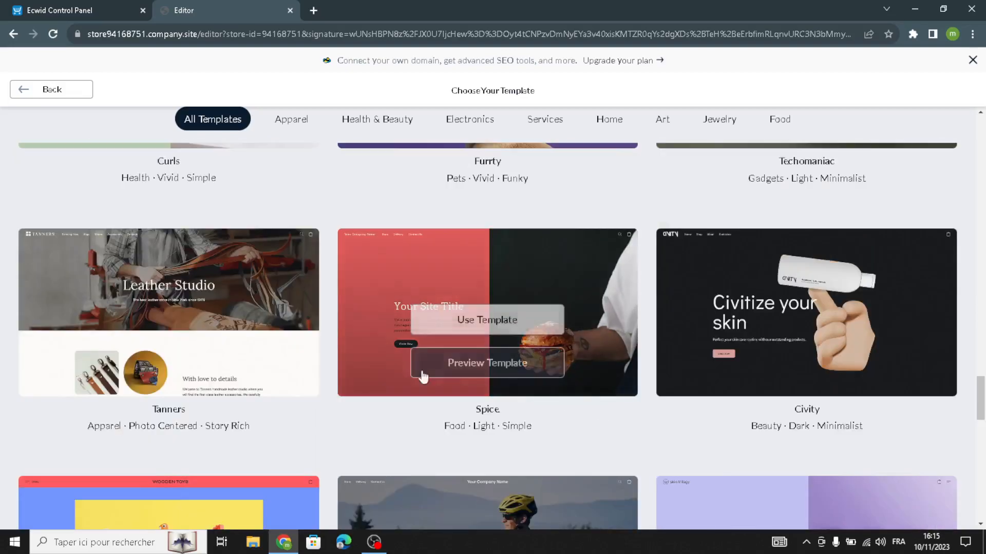
pyautogui.click(190, 321)
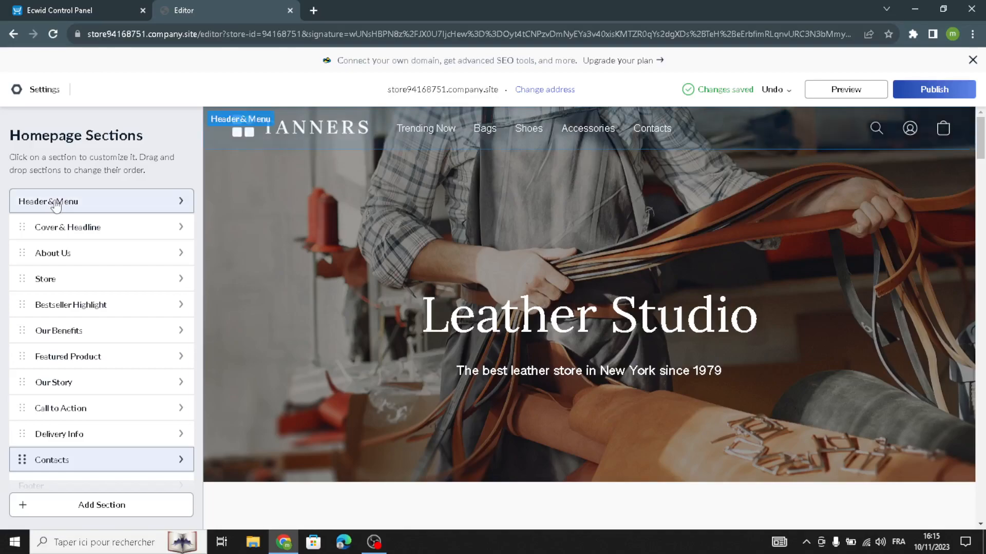
pyautogui.click(89, 198)
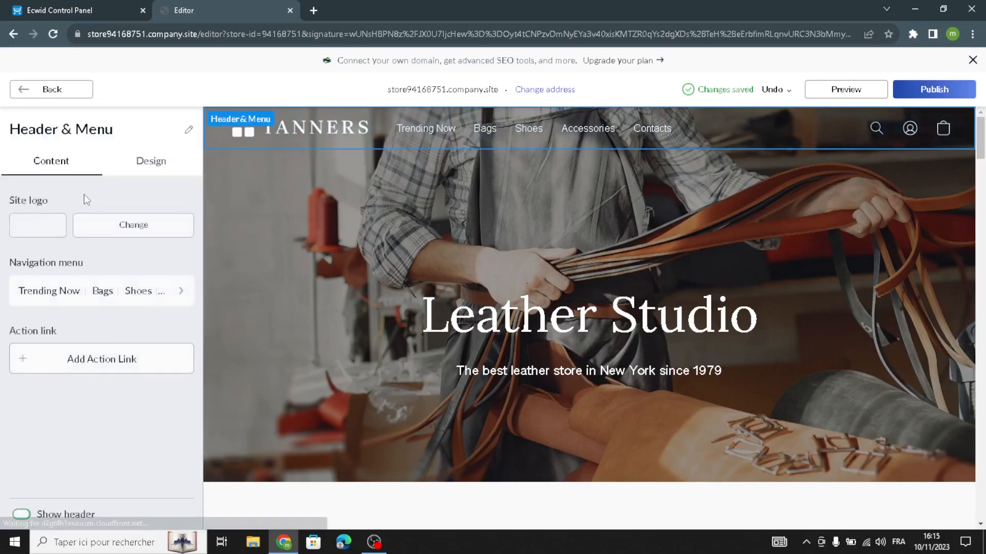
pyautogui.click(41, 225)
pyautogui.click(63, 198)
pyautogui.click(64, 222)
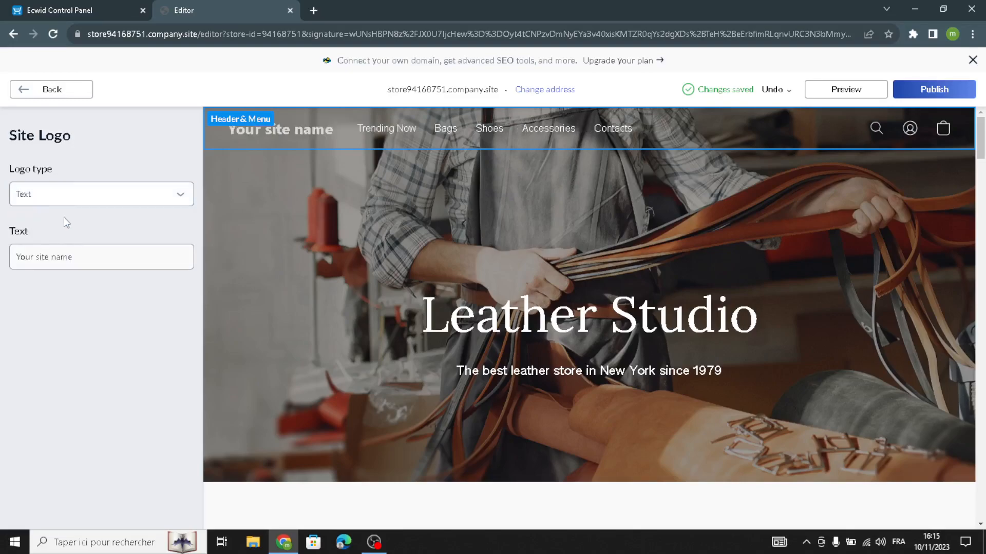
pyautogui.tripleClick(69, 259)
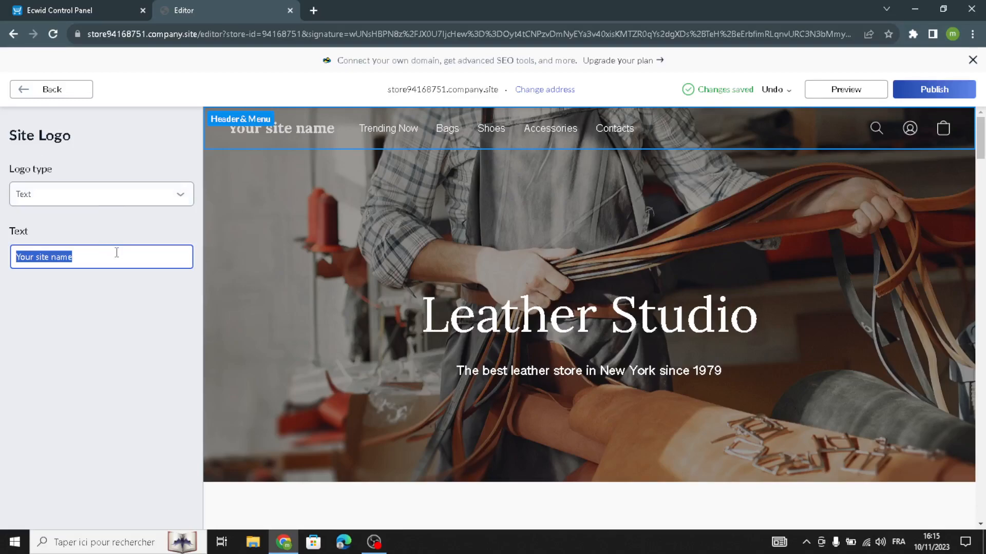
pyautogui.write('TrailTech Gear')
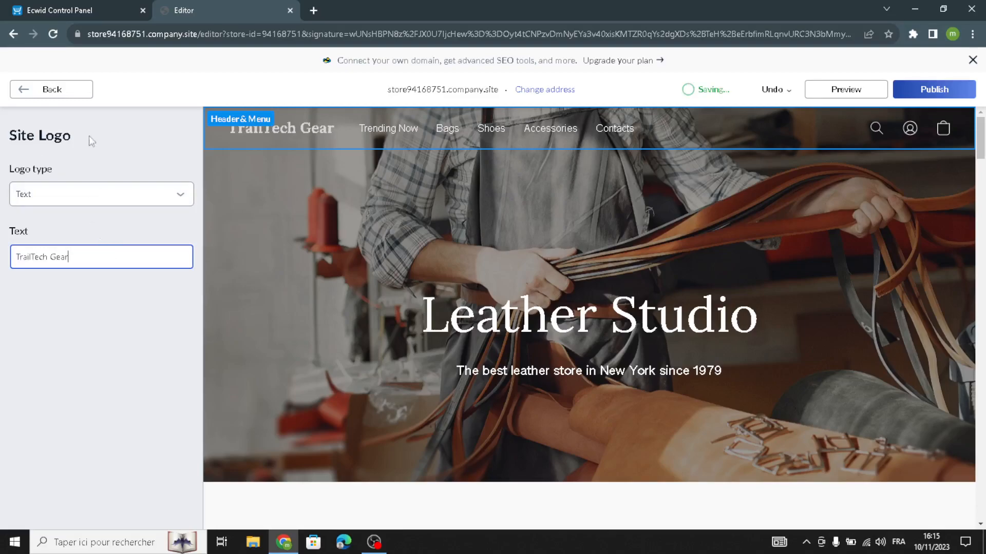
pyautogui.click(31, 94)
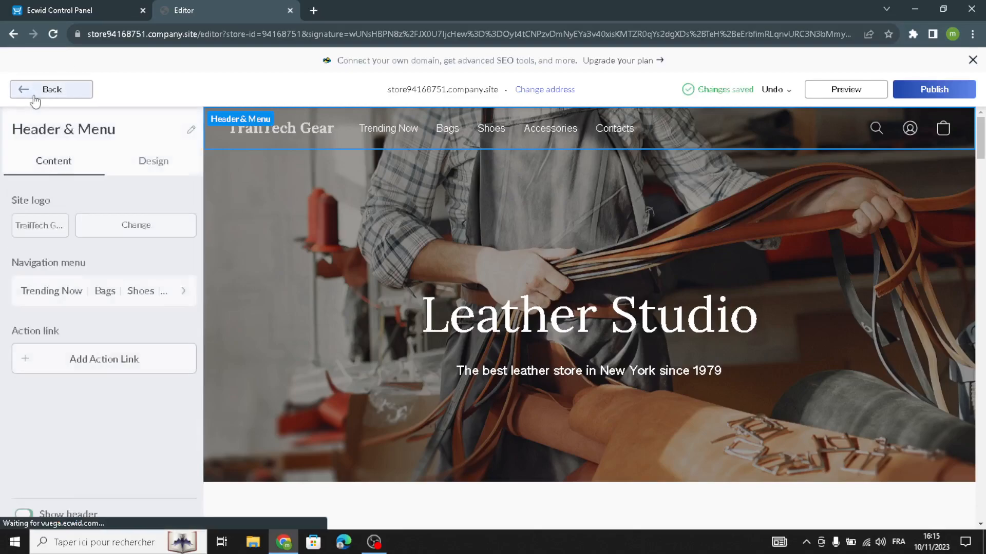
# Delete the Trending Now, Bags, Shoes and Accessories menu items, keeping only Contacts
pyautogui.click(76, 287)
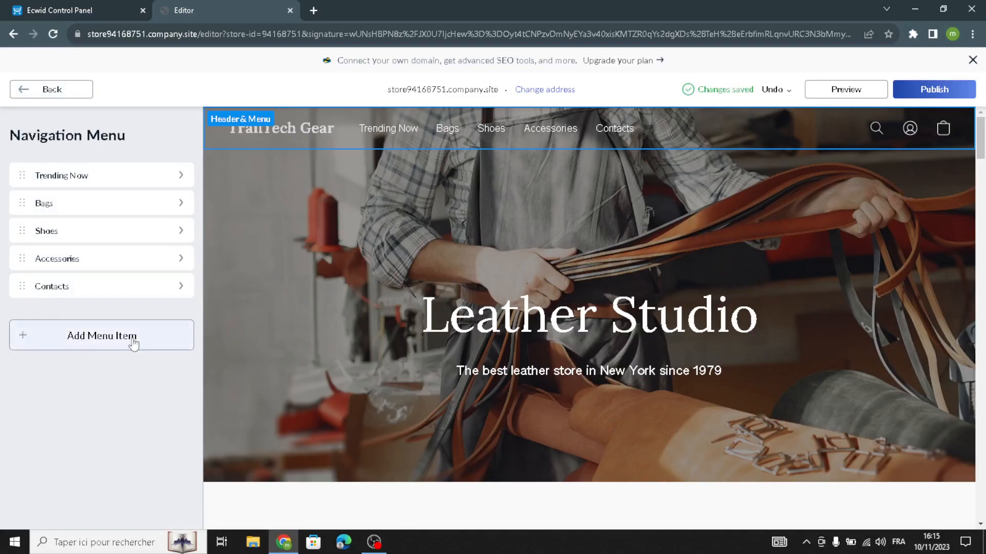
pyautogui.click(74, 292)
pyautogui.click(50, 91)
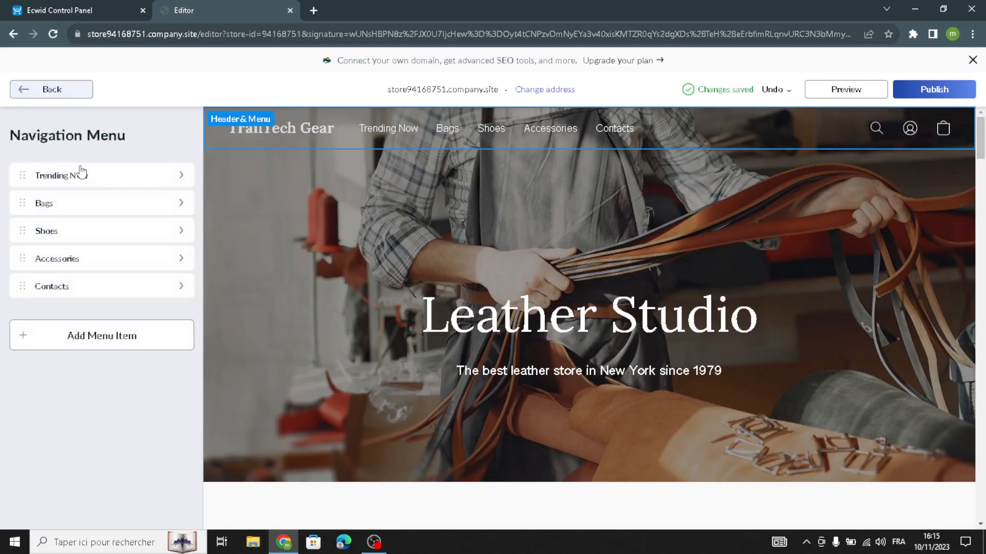
pyautogui.click(72, 174)
pyautogui.click(86, 520)
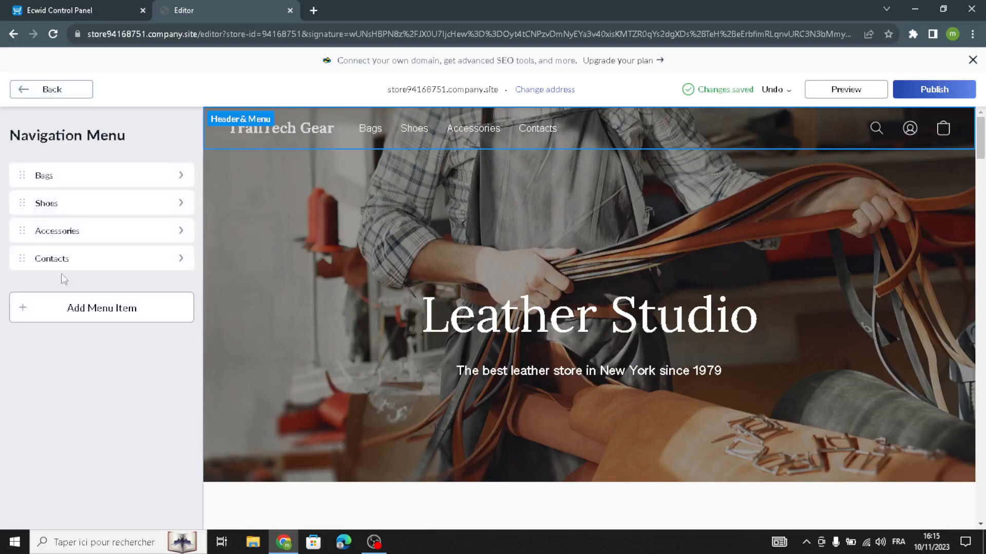
pyautogui.click(65, 177)
pyautogui.click(75, 515)
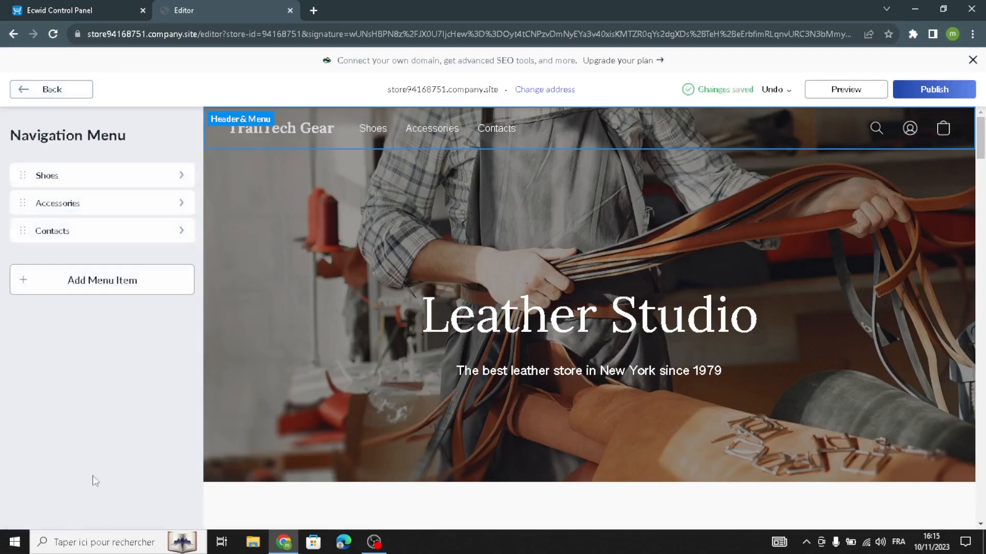
pyautogui.click(77, 181)
pyautogui.click(57, 516)
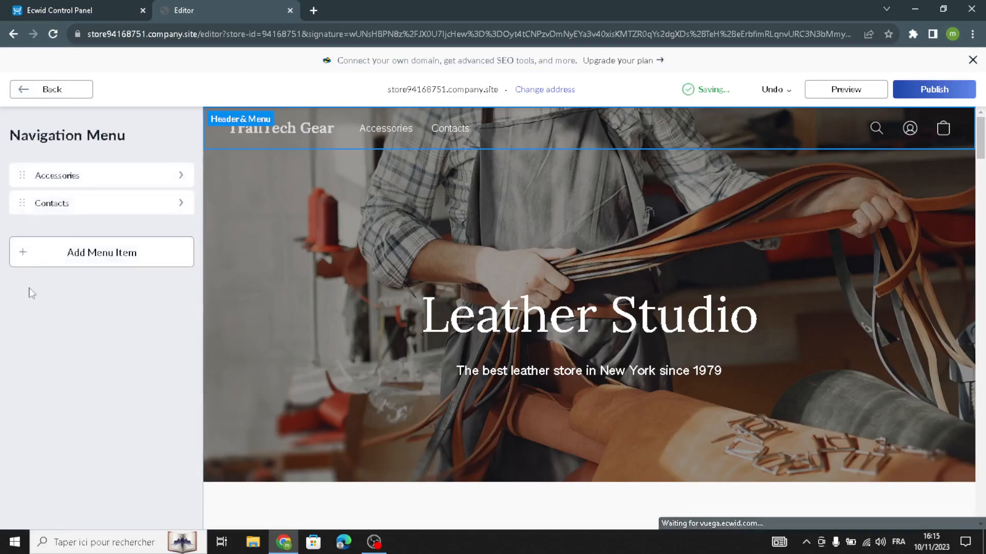
pyautogui.click(73, 185)
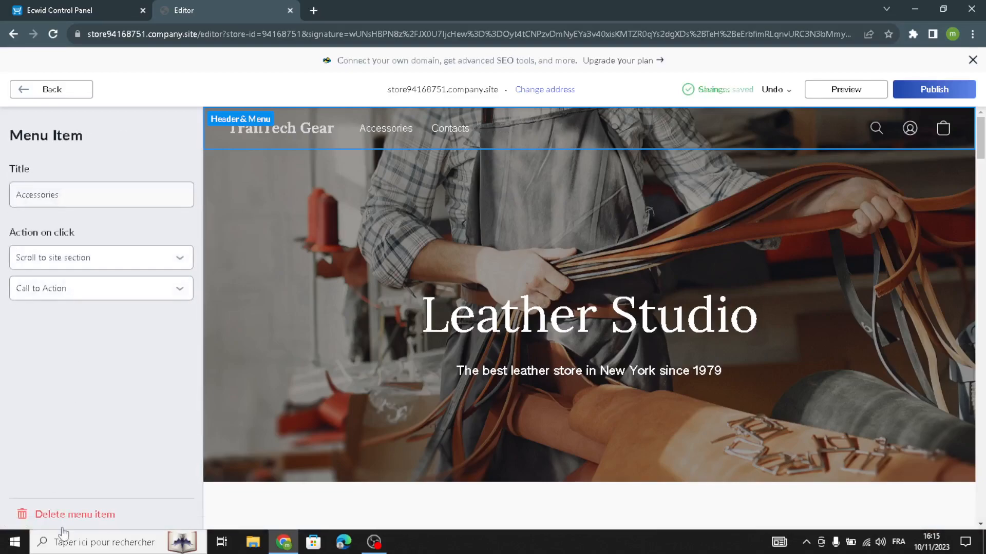
pyautogui.click(64, 518)
pyautogui.click(27, 97)
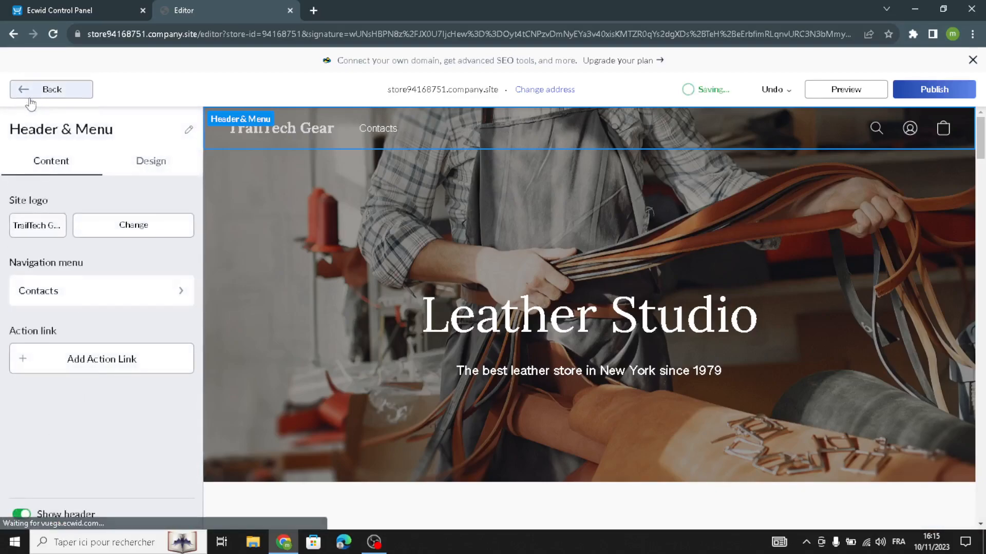
pyautogui.click(136, 164)
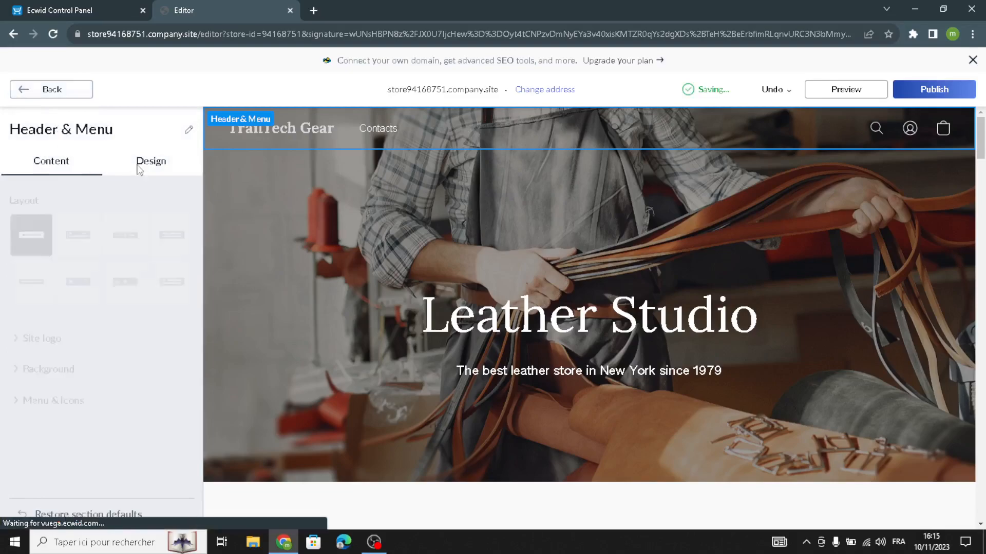
# Use the centred-logo header layout and style the logo in Alice, size 26, with a frame outline
pyautogui.click(107, 243)
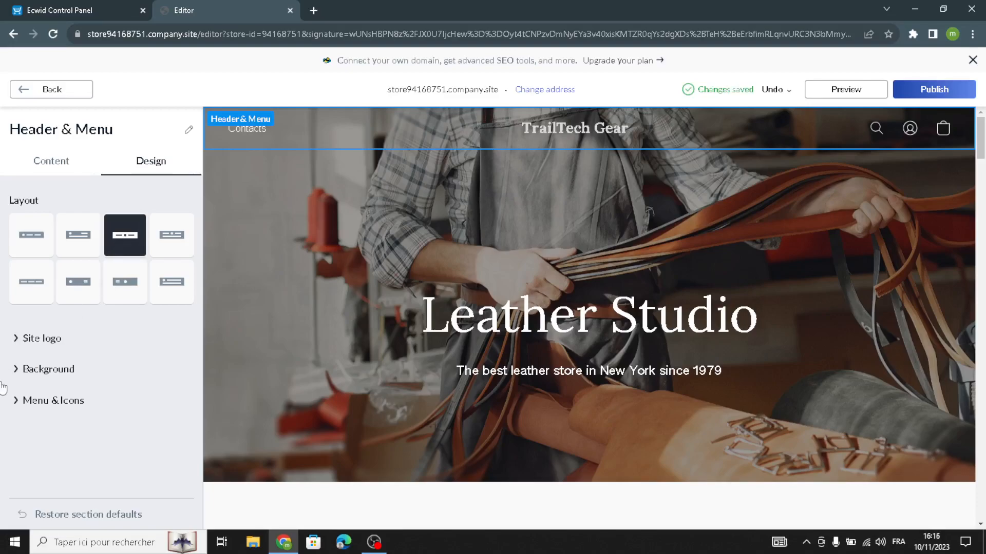
pyautogui.click(35, 349)
pyautogui.click(26, 398)
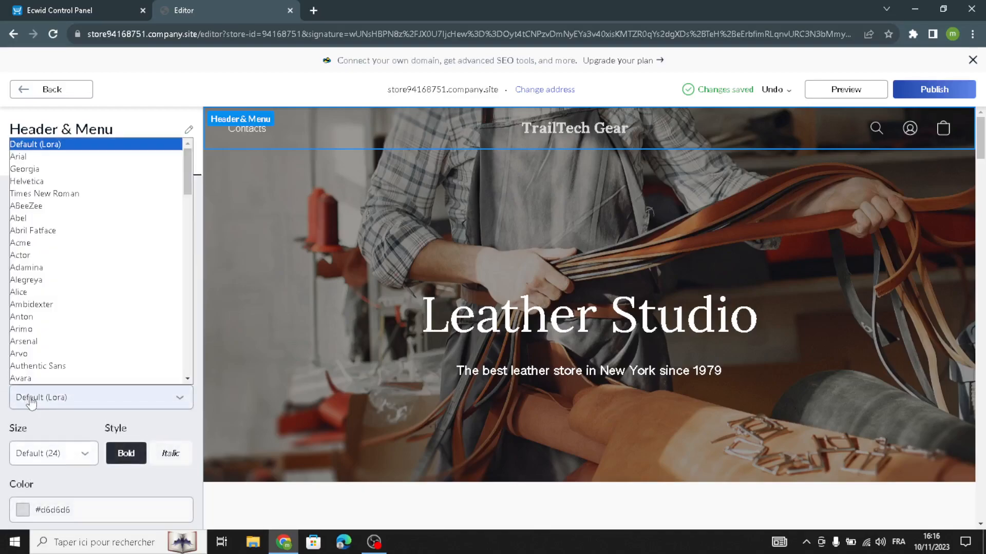
pyautogui.click(36, 291)
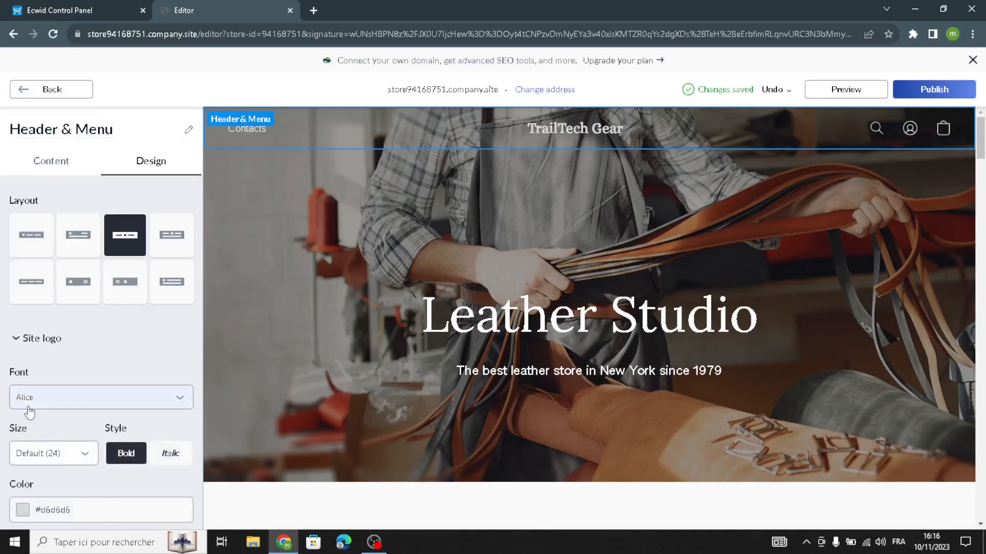
pyautogui.scroll(-1, 41, 390)
pyautogui.click(41, 393)
pyautogui.click(46, 470)
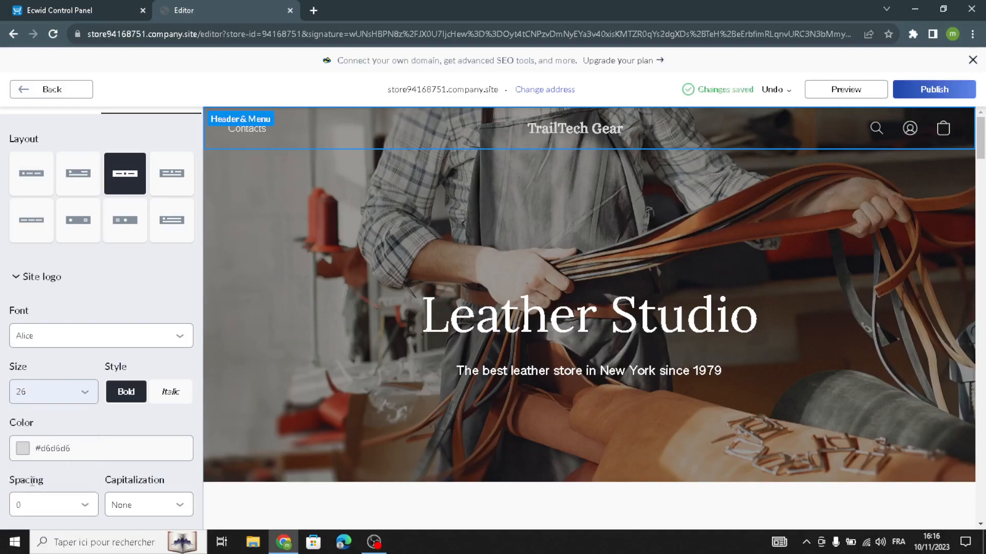
pyautogui.scroll(-1, 48, 473)
pyautogui.scroll(-1, 41, 459)
pyautogui.click(18, 434)
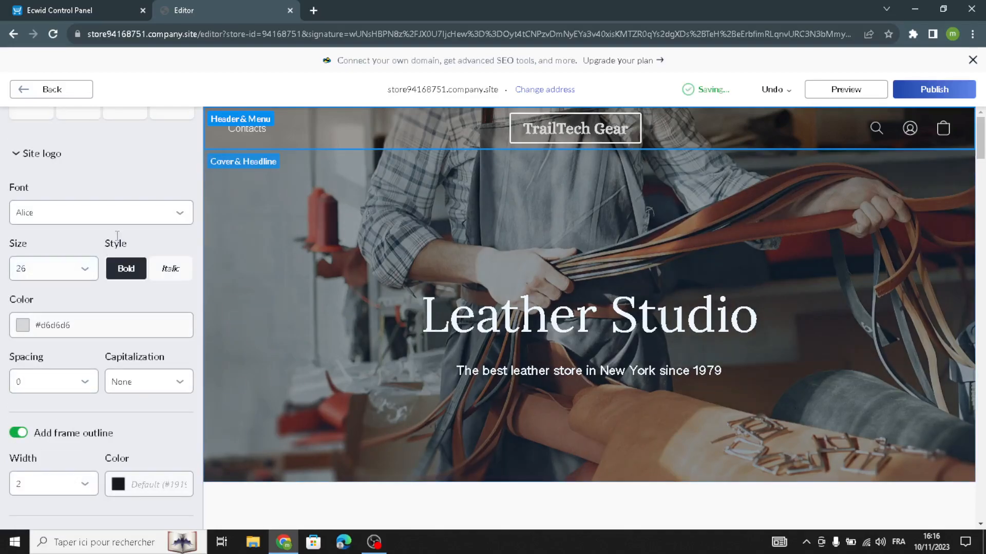
pyautogui.click(21, 94)
# Replace the Leather Studio cover title with 'TrailTech hub'
pyautogui.click(48, 233)
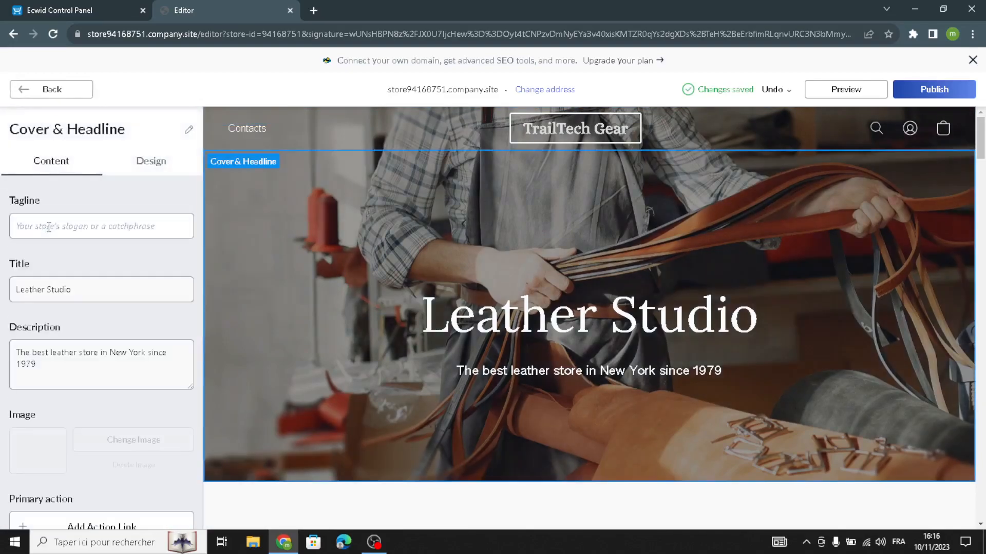
pyautogui.click(59, 227)
pyautogui.tripleClick(101, 291)
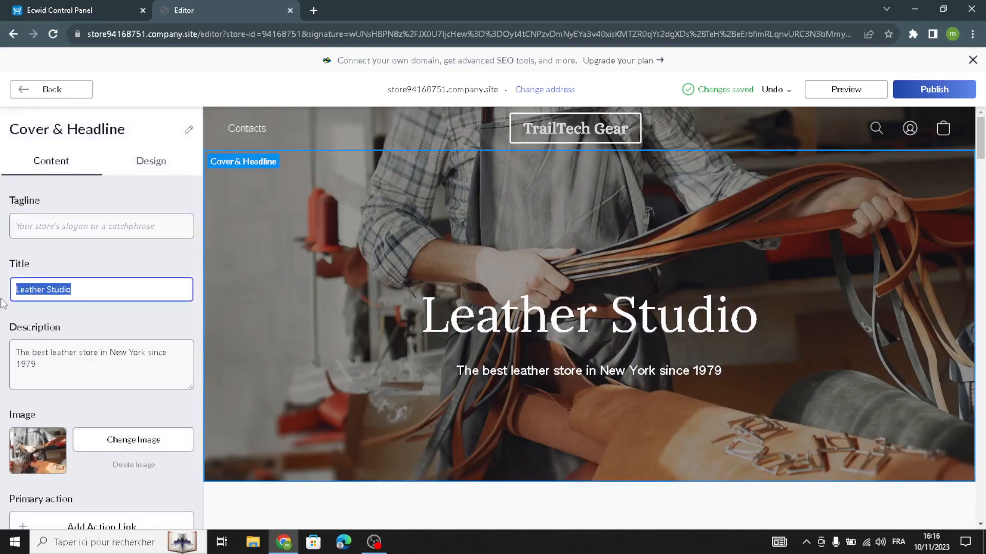
pyautogui.tripleClick(63, 365)
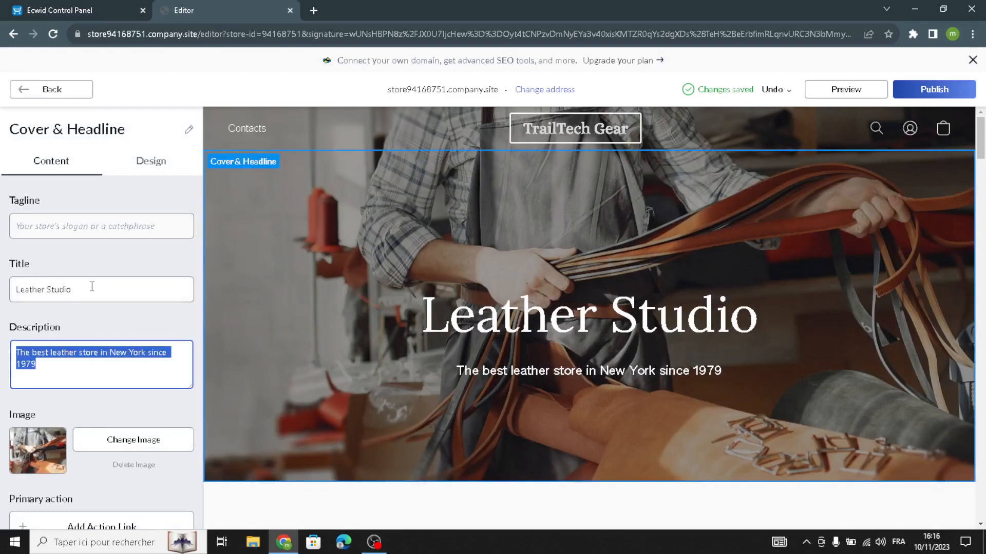
pyautogui.tripleClick(92, 286)
pyautogui.write('TrailTech Gear')
pyautogui.moveTo(17, 287); pyautogui.dragTo(60, 286)
pyautogui.click(82, 286)
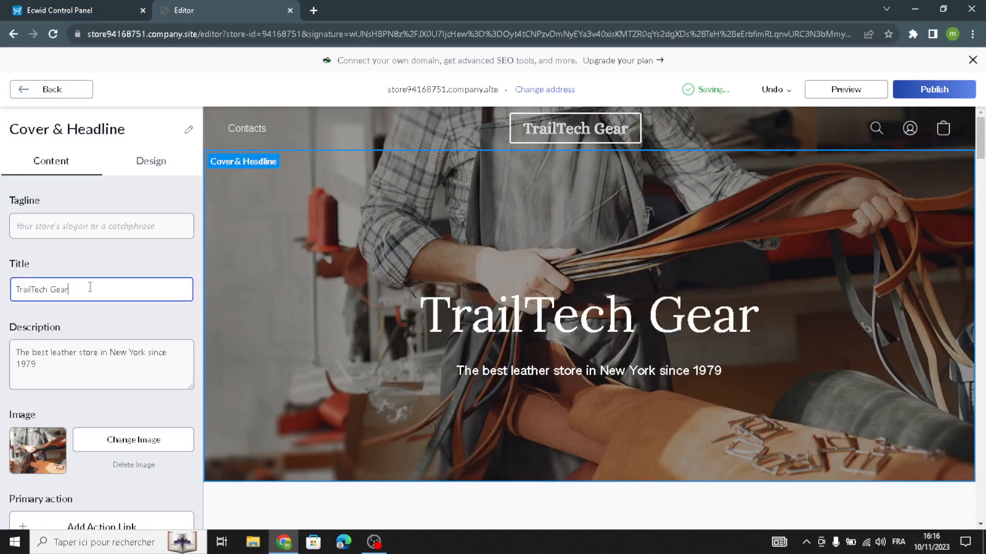
pyautogui.moveTo(100, 289); pyautogui.dragTo(39, 296)
pyautogui.write('hub')
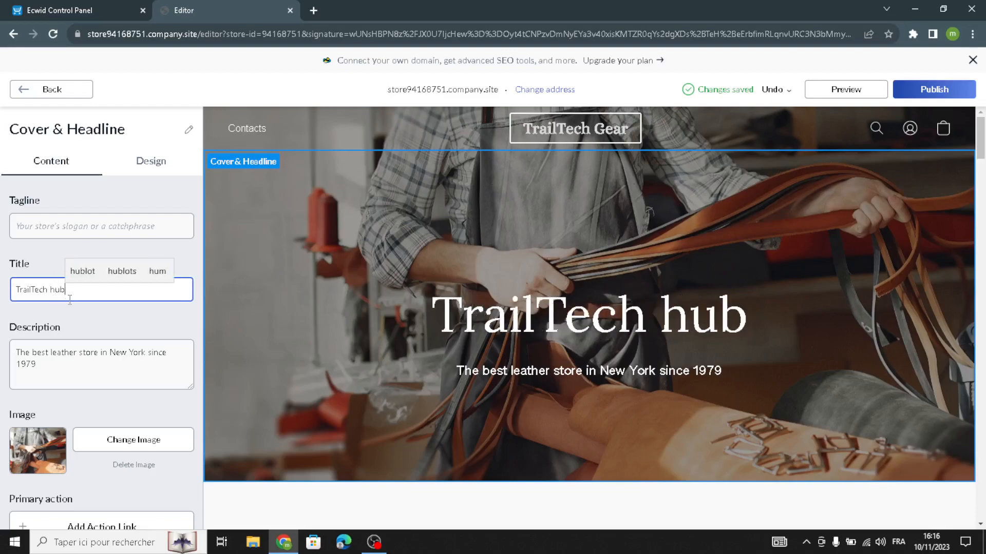
# Replace the cover description with 'Welcome to our site for camping and hiking gear.'
pyautogui.click(71, 347)
pyautogui.hotkey('ctrl', 'a')
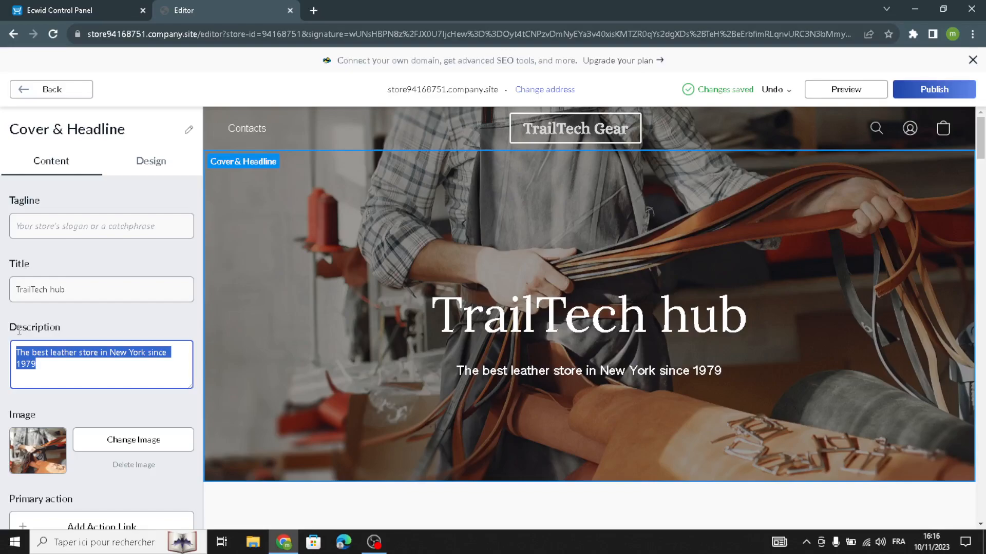
pyautogui.write('Welcome to our site for c')
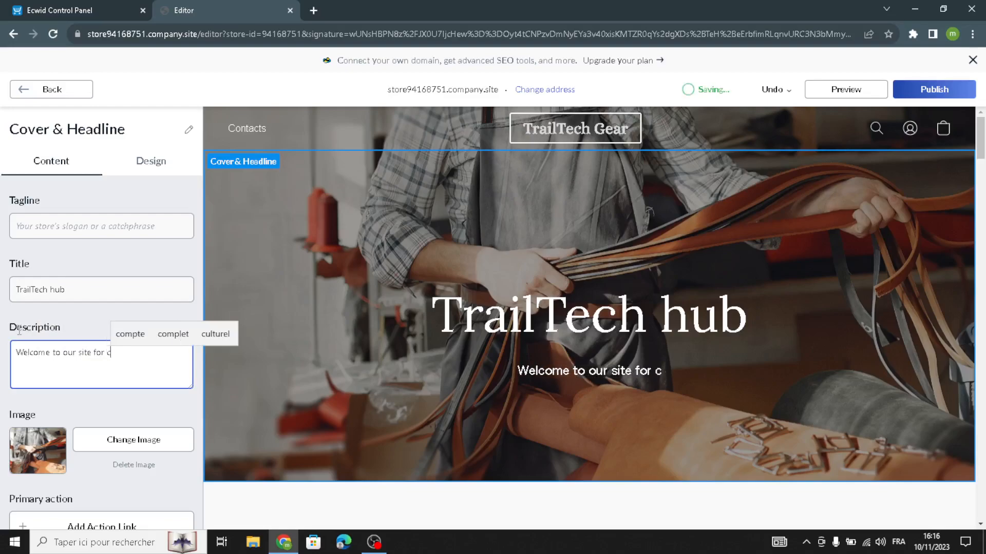
pyautogui.write('amping and')
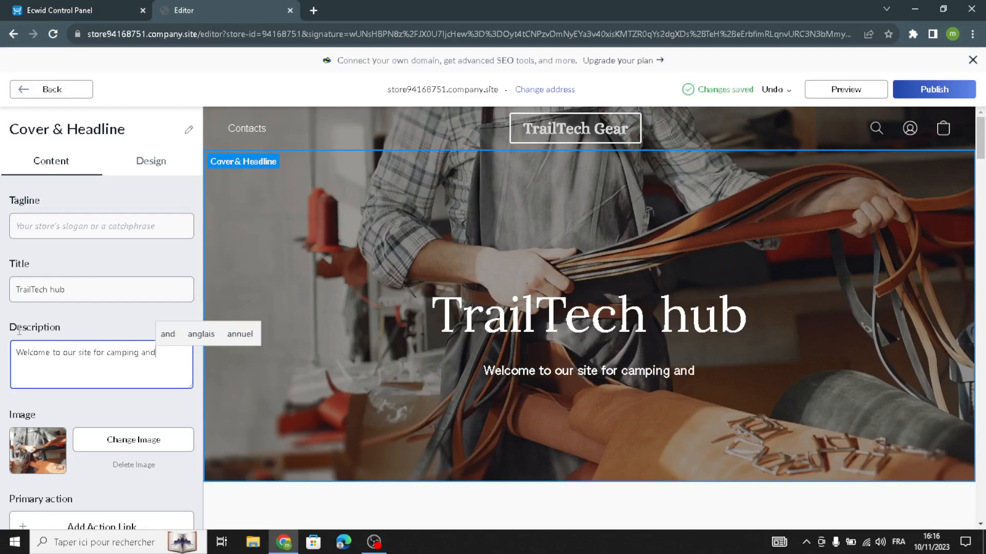
pyautogui.write(' hiking')
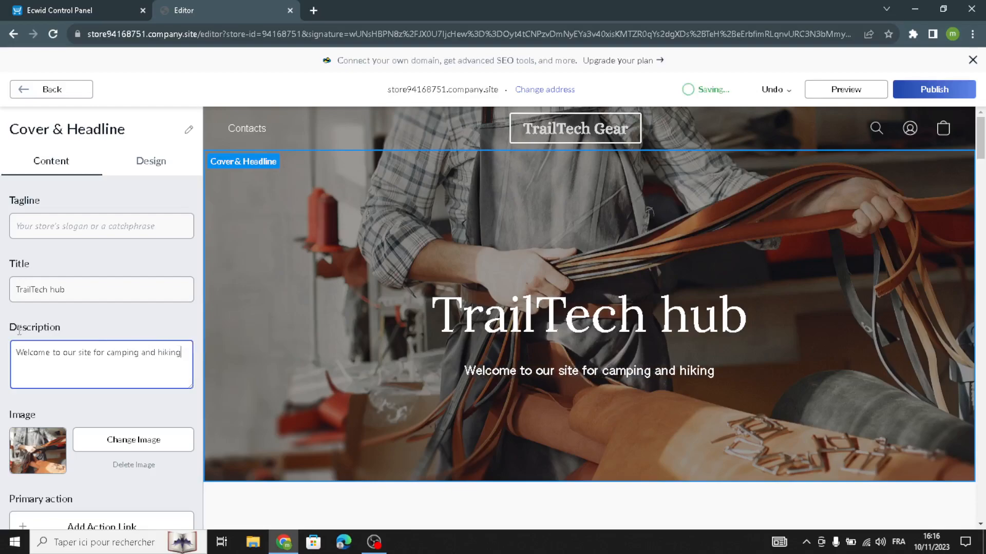
pyautogui.write(' gear')
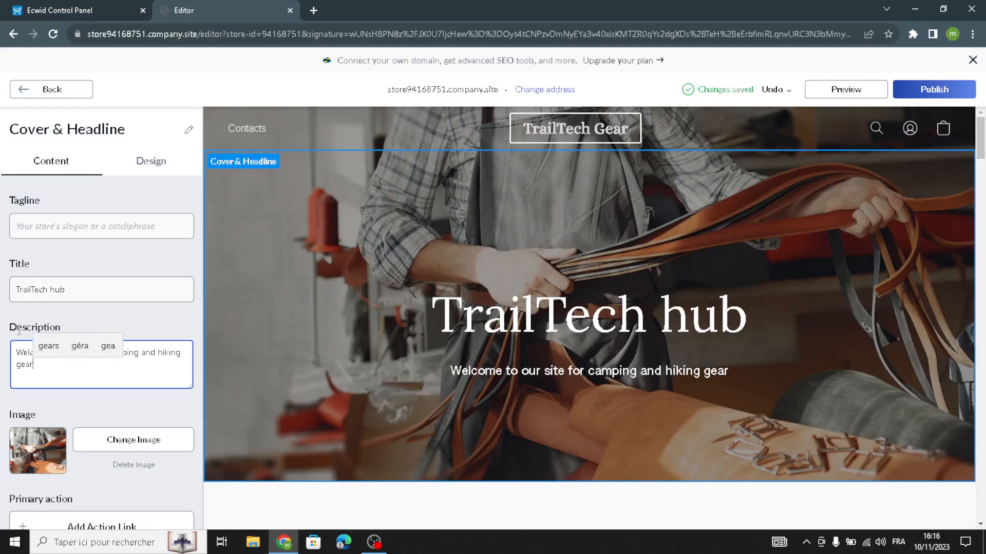
pyautogui.write('.')
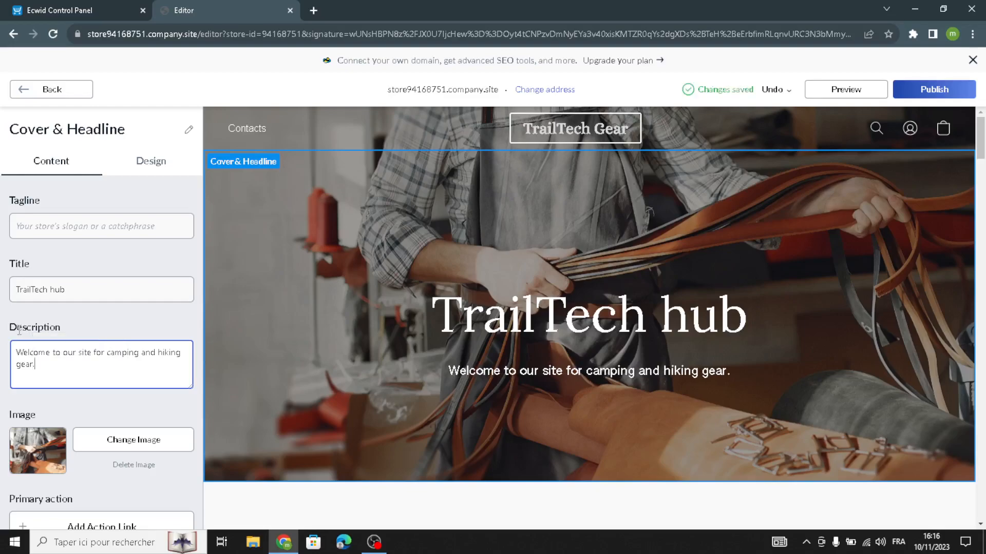
# Search Google Images for 'camping and hiking gear' in a new tab
pyautogui.click(312, 10)
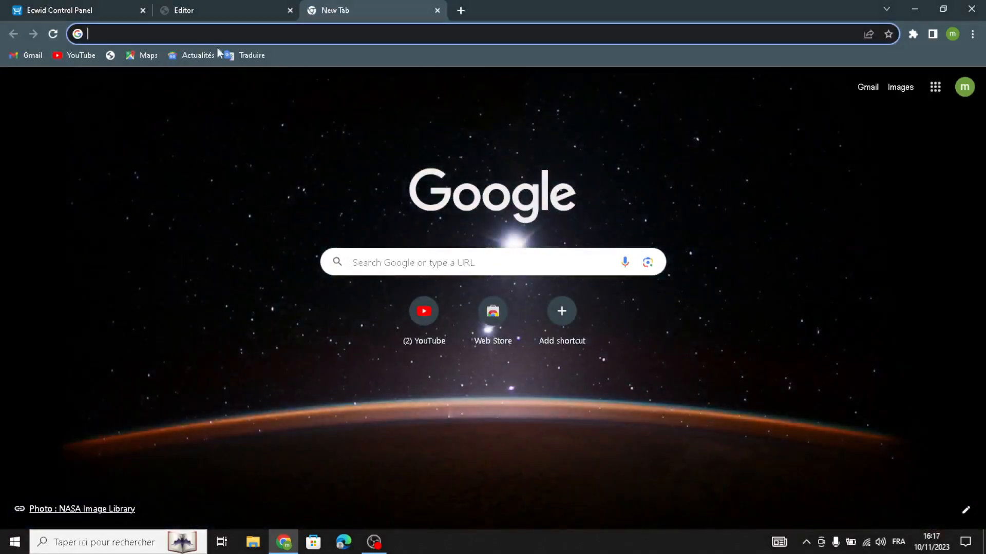
pyautogui.write('camp')
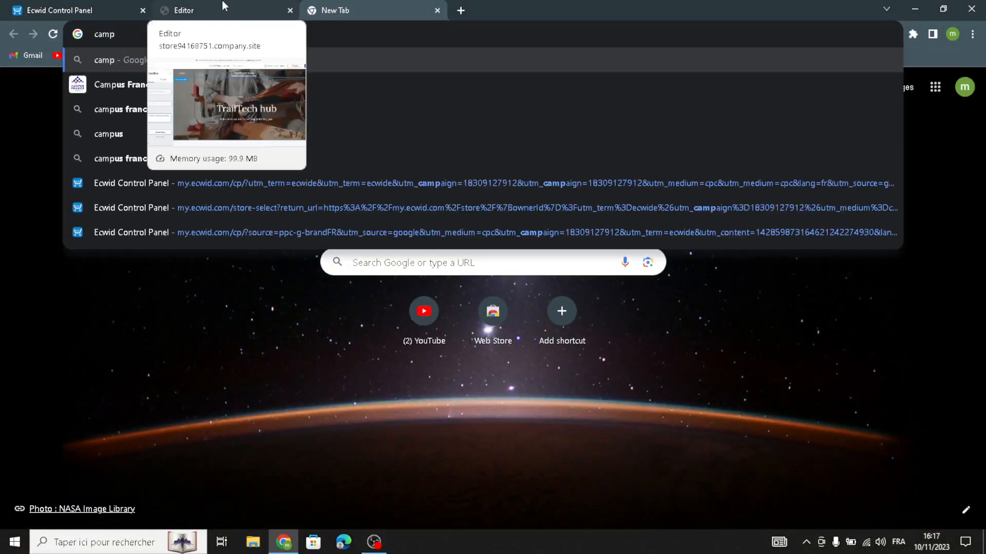
pyautogui.write('ing')
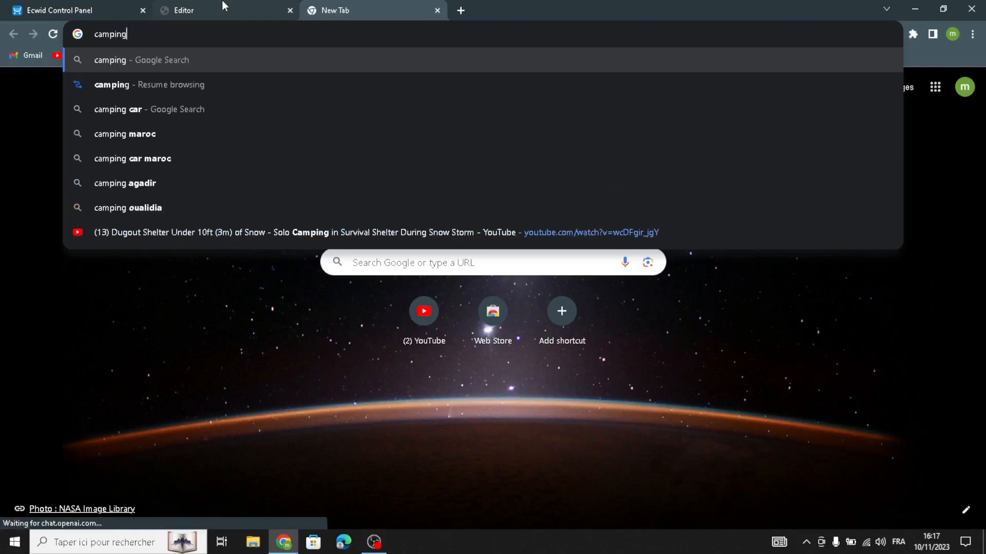
pyautogui.write(' and hiki')
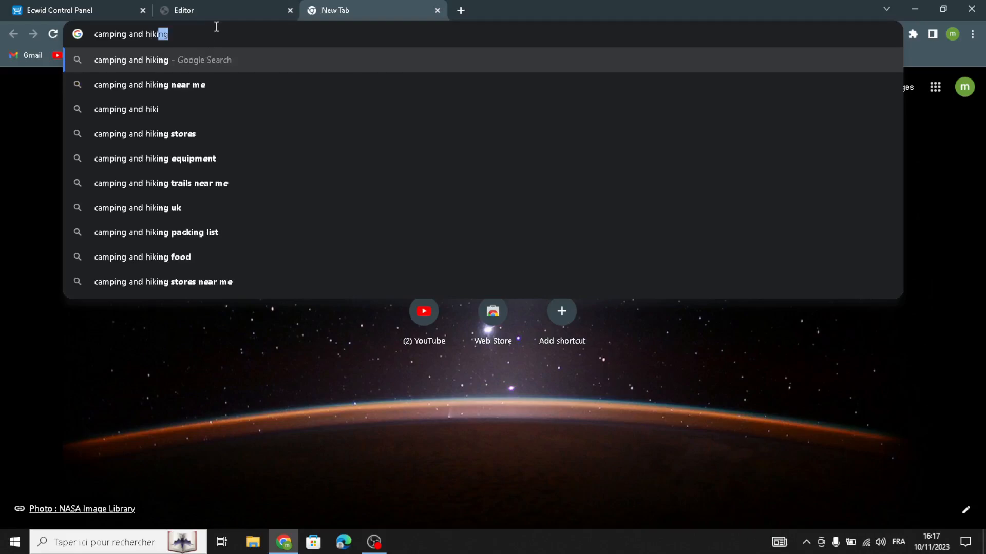
pyautogui.write('ng')
pyautogui.write(' gear')
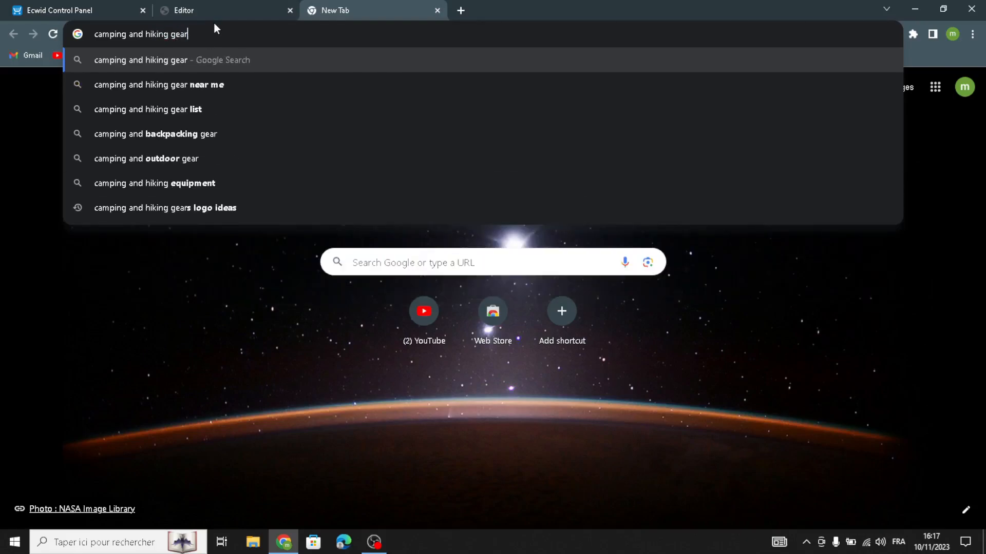
pyautogui.press('Return')
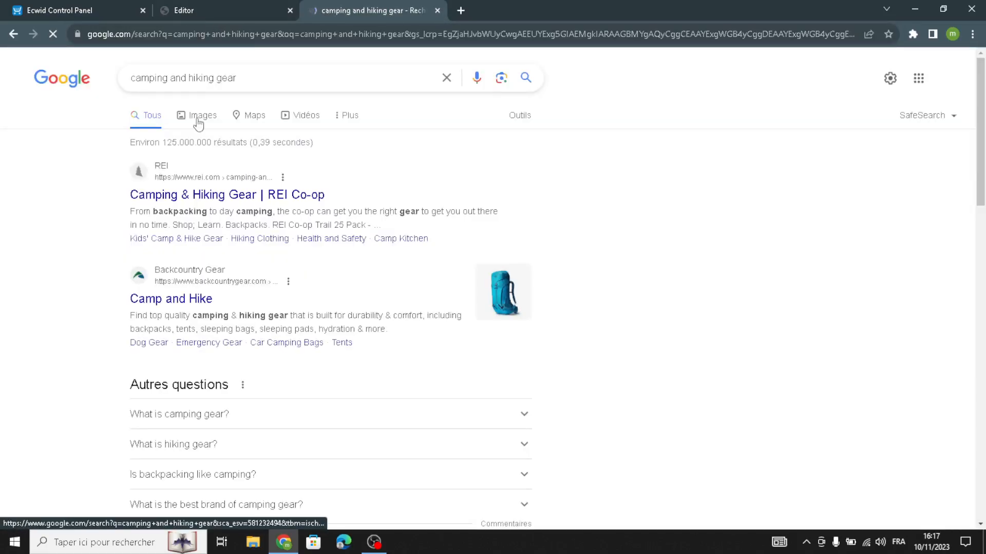
pyautogui.click(198, 121)
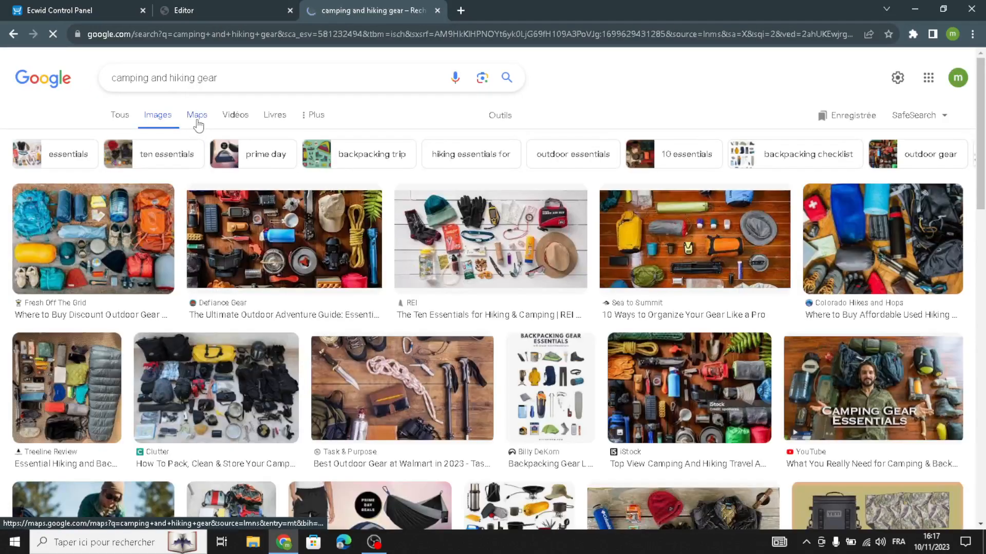
# Save The Manual's hiking gear photo to Downloads as outdoor-gears-feature-image.webp
pyautogui.scroll(-3, 895, 420)
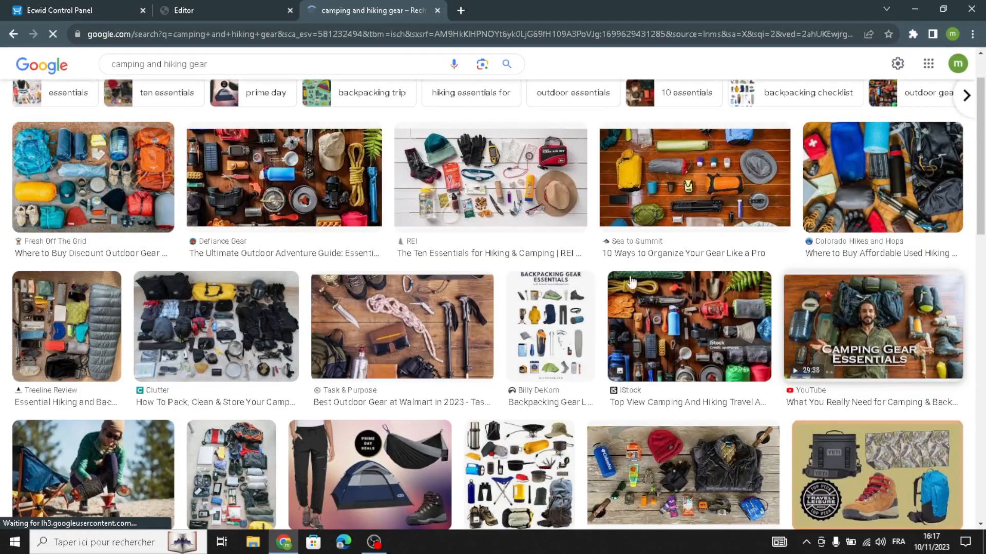
pyautogui.scroll(-10, 515, 234)
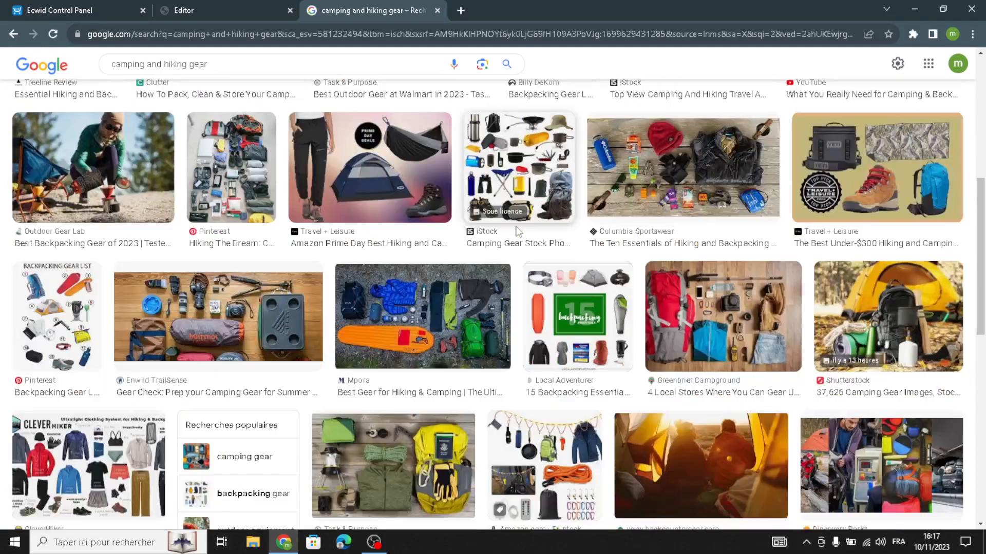
pyautogui.scroll(-10, 688, 288)
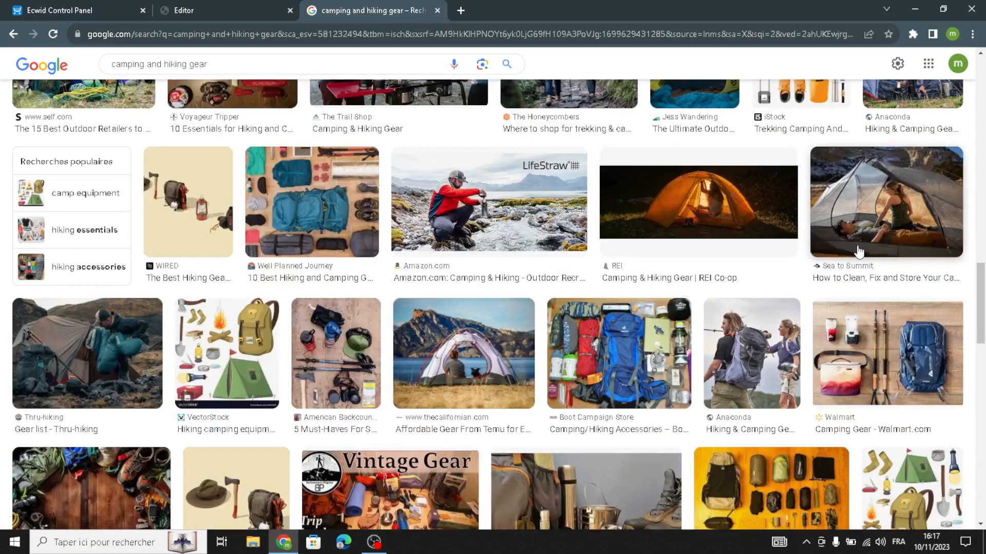
pyautogui.scroll(-3, 667, 298)
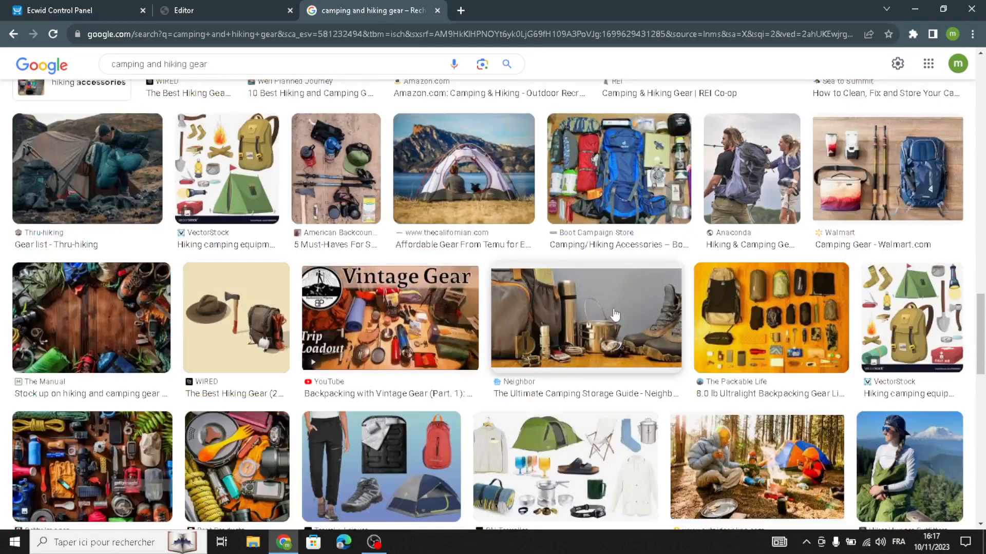
pyautogui.click(602, 310)
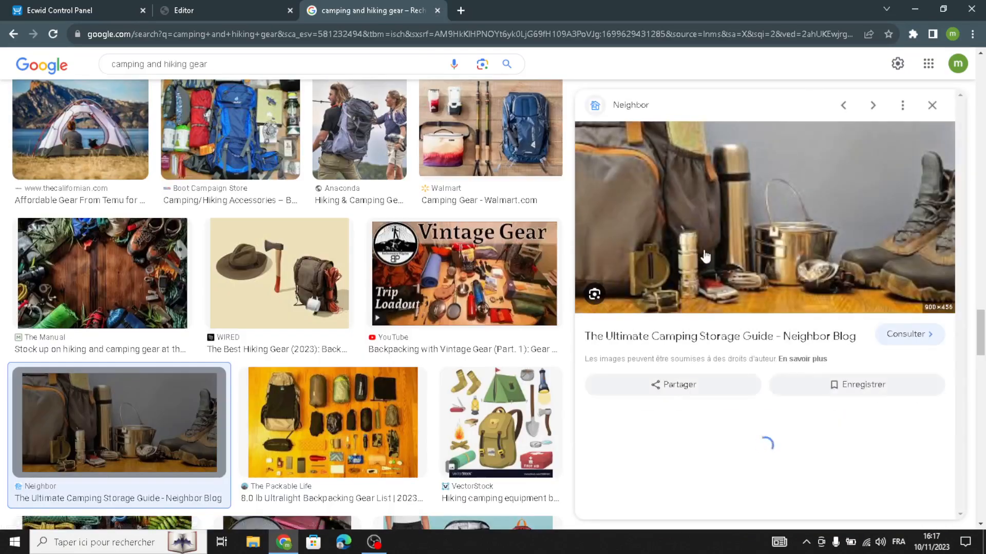
pyautogui.scroll(-1, 187, 330)
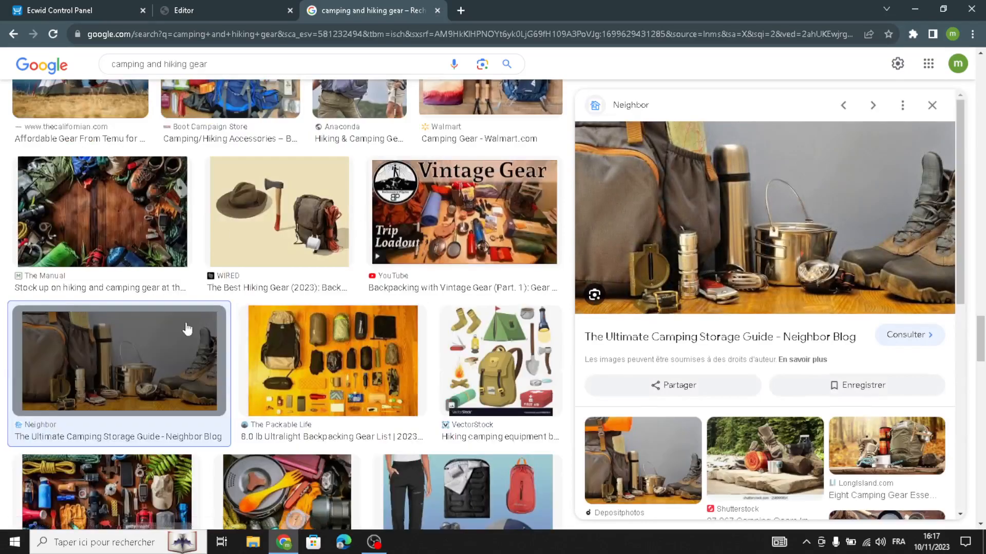
pyautogui.click(121, 226)
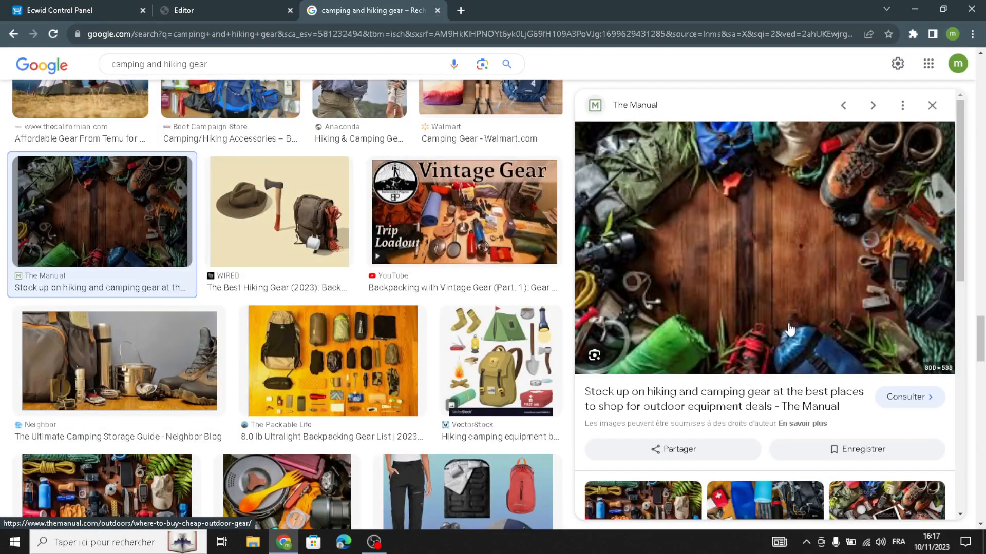
pyautogui.rightClick(778, 240)
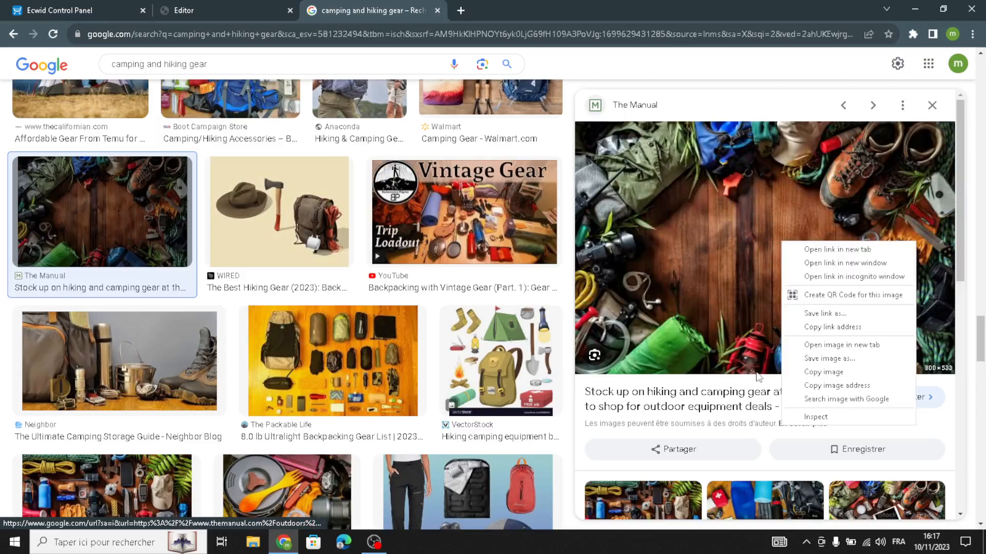
pyautogui.click(813, 362)
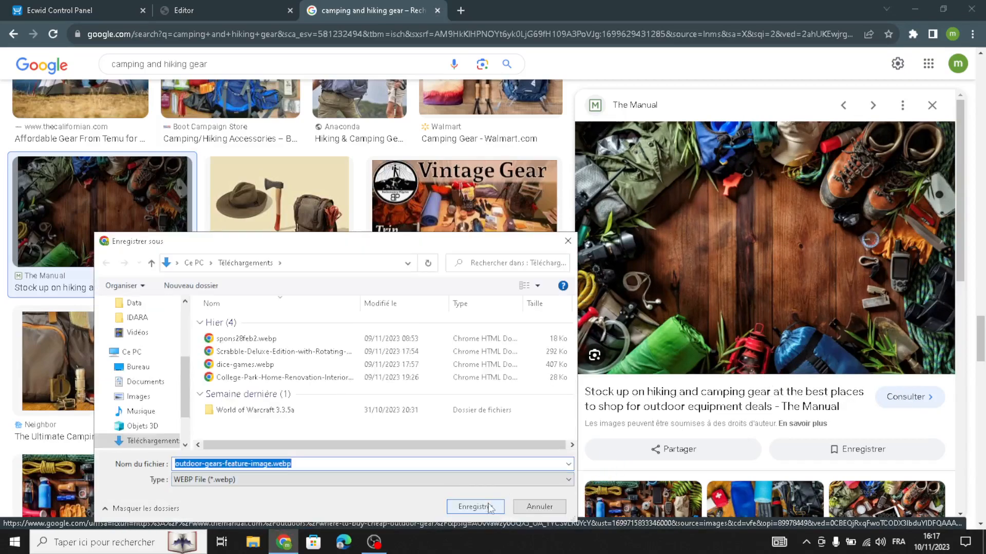
pyautogui.click(475, 506)
# Upload outdoor-gears-feature-image.webp as the cover image in the site editor
pyautogui.click(199, 11)
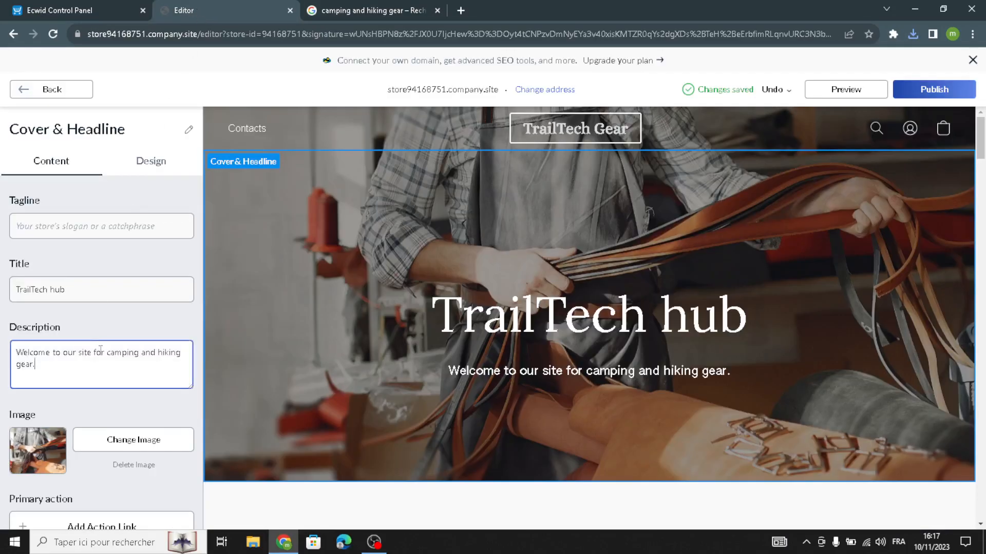
pyautogui.click(148, 443)
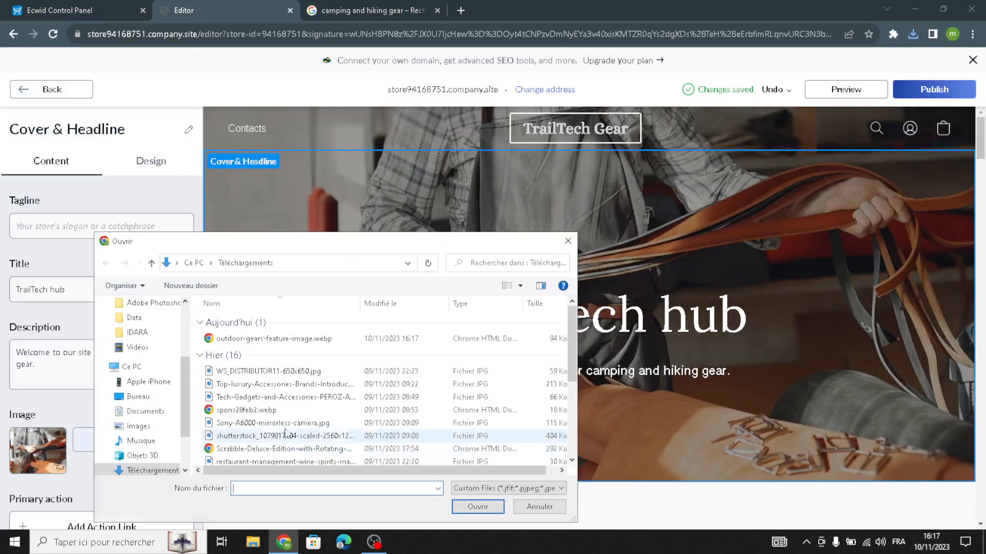
pyautogui.click(296, 340)
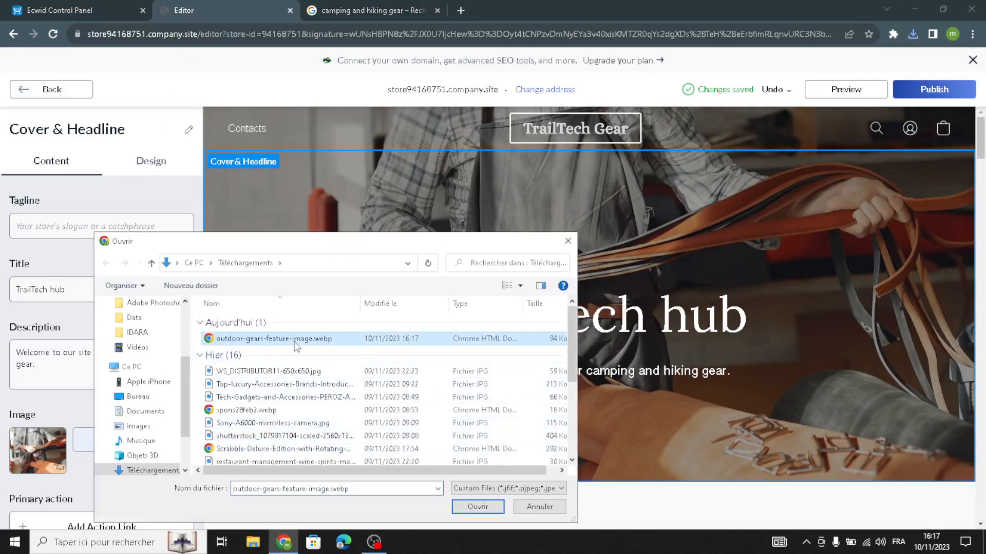
pyautogui.click(476, 507)
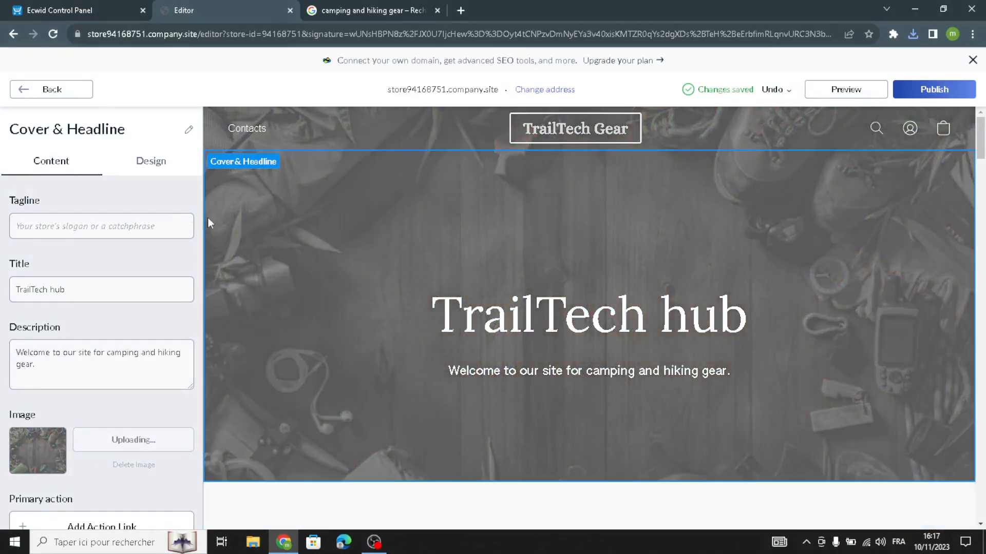
pyautogui.scroll(-2, 108, 366)
pyautogui.scroll(2, 107, 366)
# Choose the cover layout with headline text on the left and the photo on the right
pyautogui.click(158, 156)
pyautogui.click(125, 232)
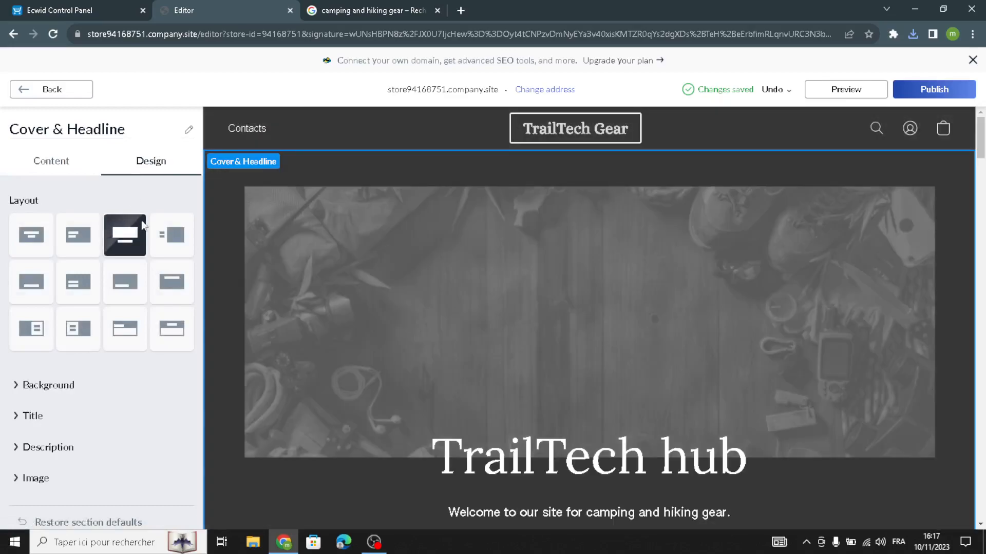
pyautogui.click(165, 237)
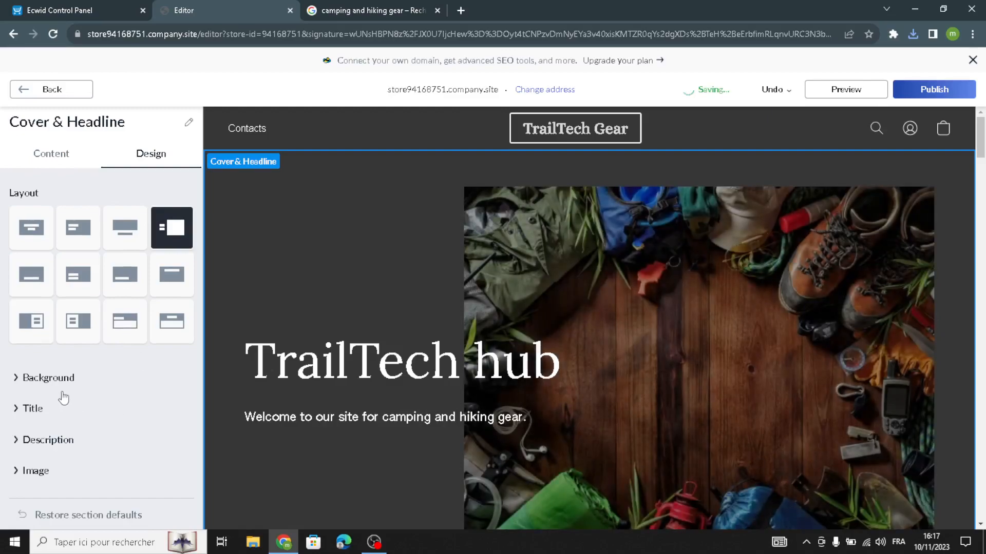
# Set the headline title to size 72 in the Alice font
pyautogui.click(32, 409)
pyautogui.scroll(-3, 67, 427)
pyautogui.scroll(-1, 67, 428)
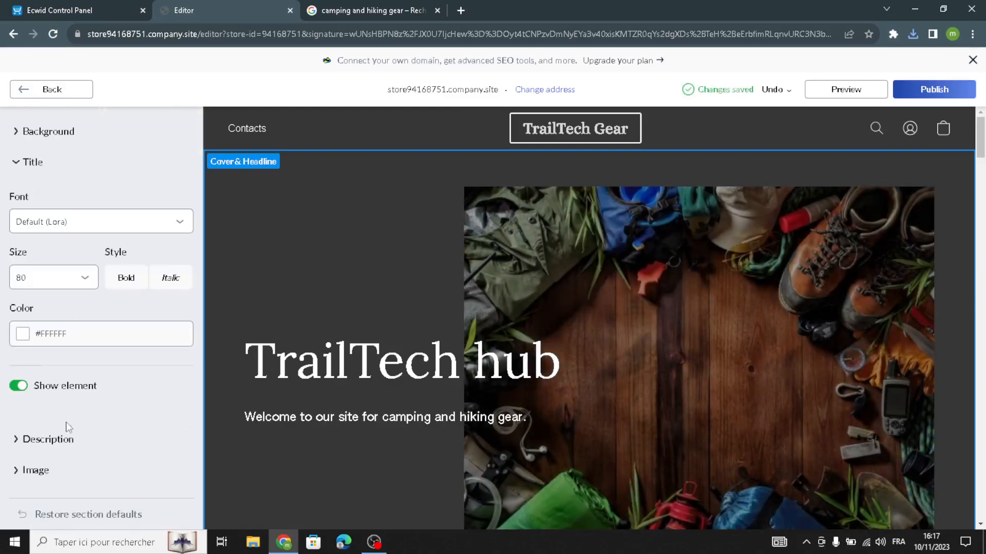
pyautogui.click(73, 284)
pyautogui.click(69, 184)
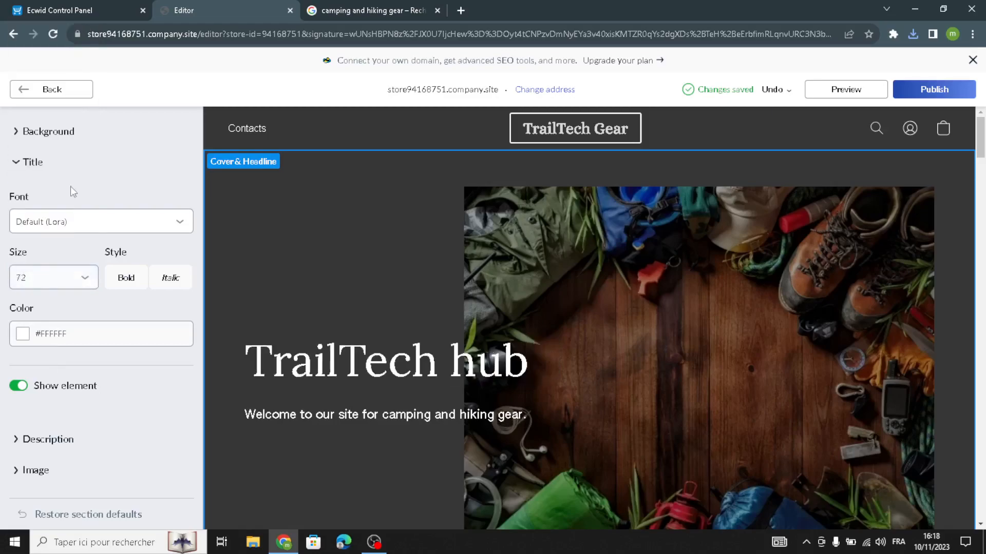
pyautogui.click(127, 226)
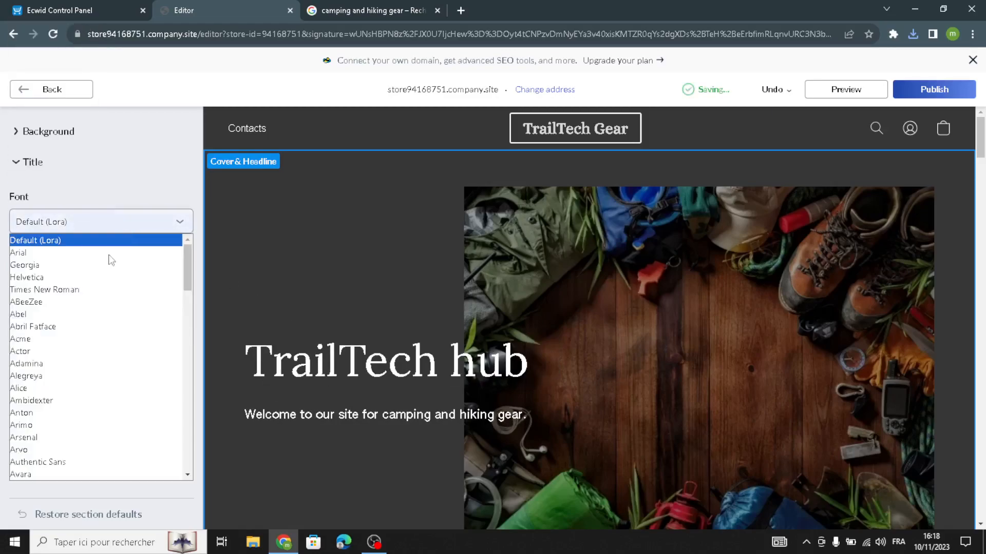
pyautogui.click(69, 390)
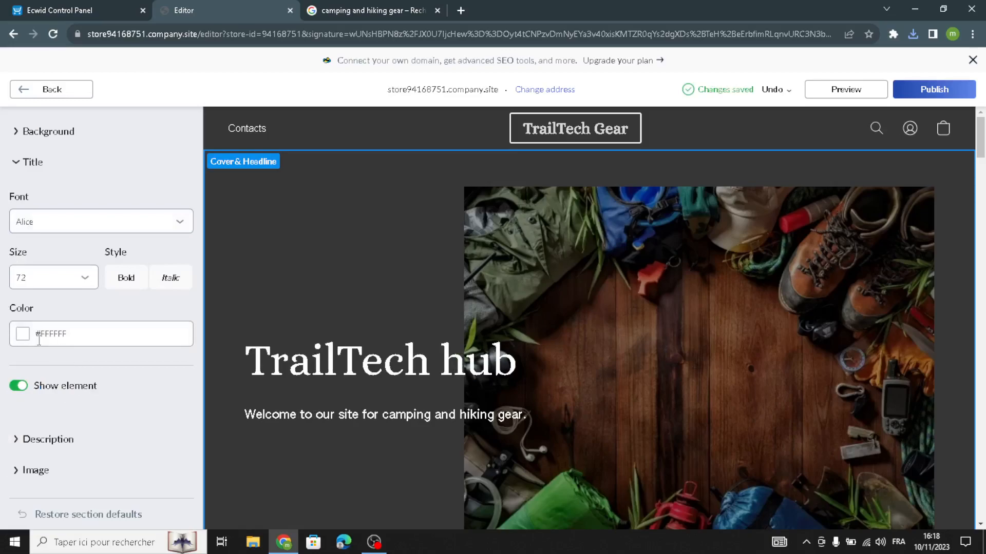
# Colour the headline grey-green #6B7D70
pyautogui.click(20, 338)
pyautogui.click(112, 107)
pyautogui.click(31, 338)
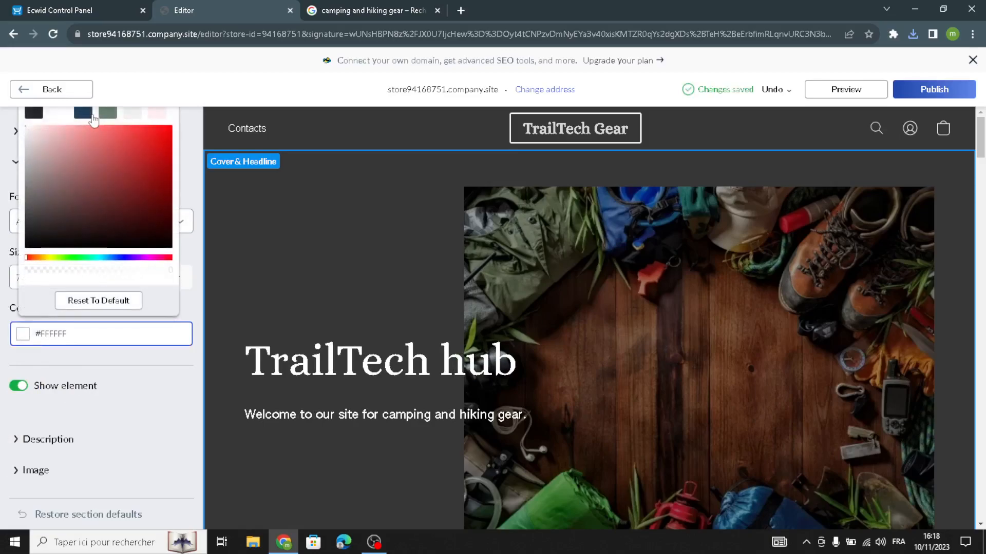
pyautogui.click(83, 112)
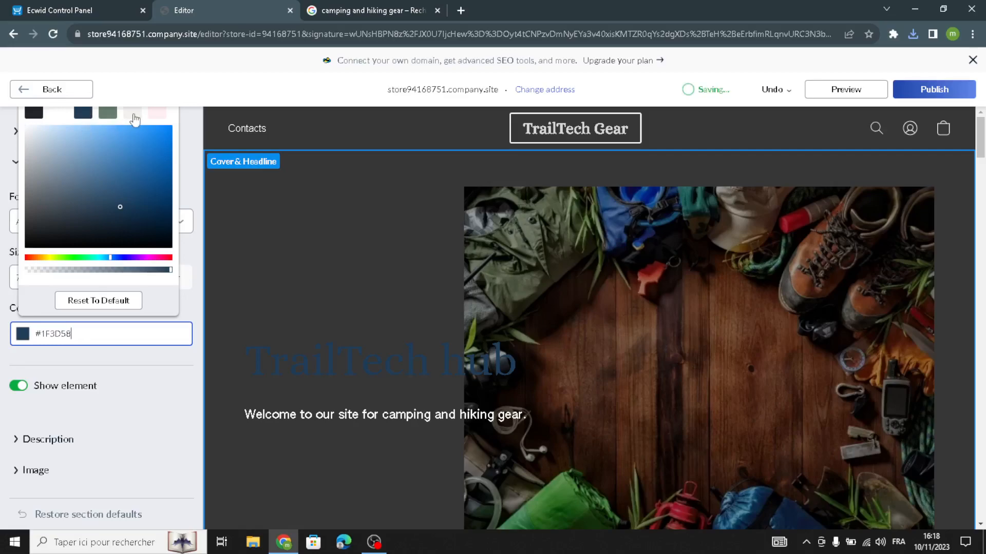
pyautogui.click(114, 114)
pyautogui.scroll(5, 25, 321)
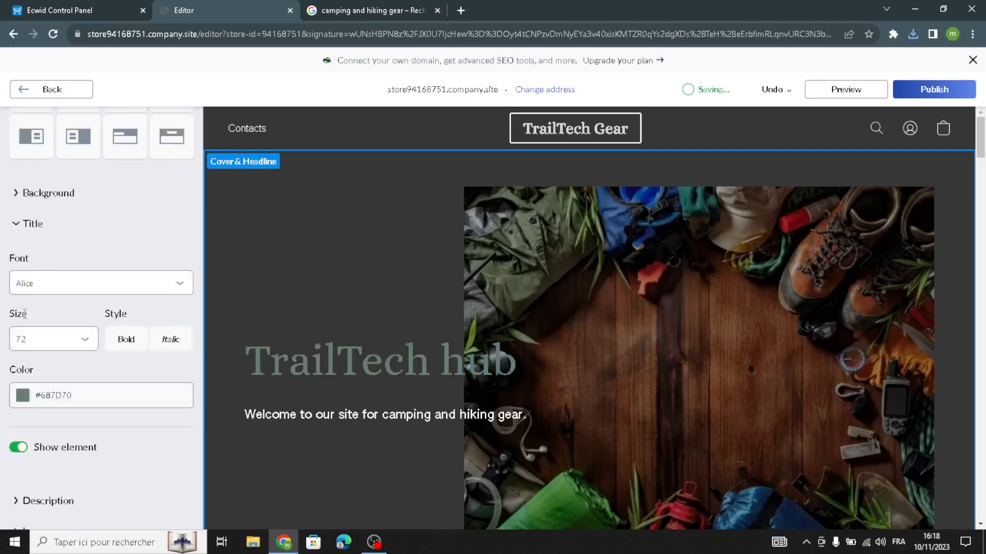
# Delete the 'With love to details' title from the About Us section
pyautogui.click(58, 88)
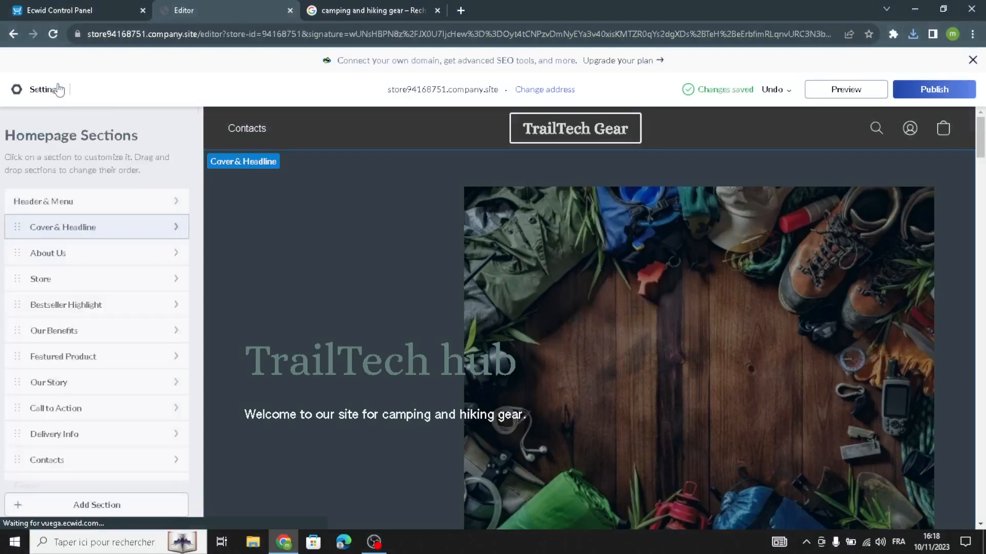
pyautogui.click(59, 253)
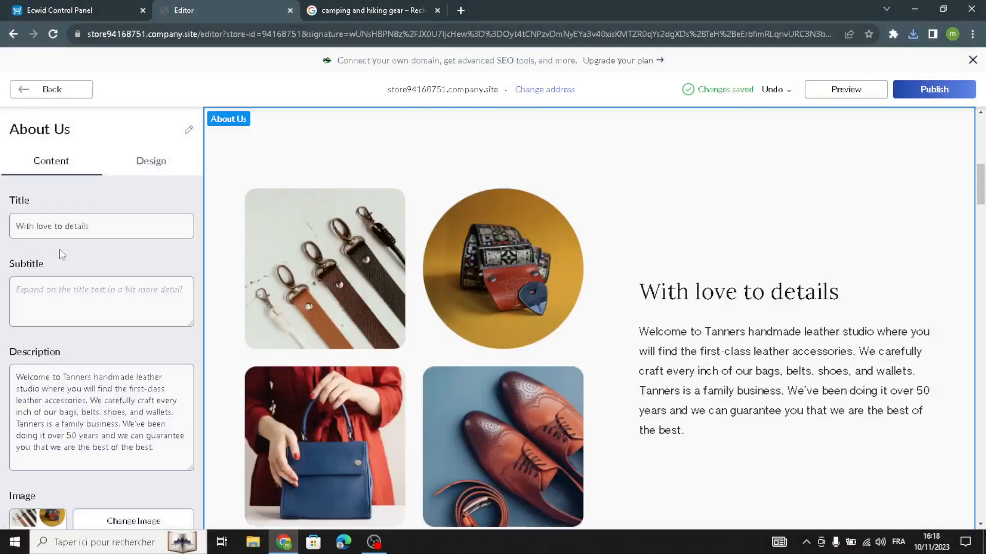
pyautogui.moveTo(93, 235); pyautogui.dragTo(2, 238)
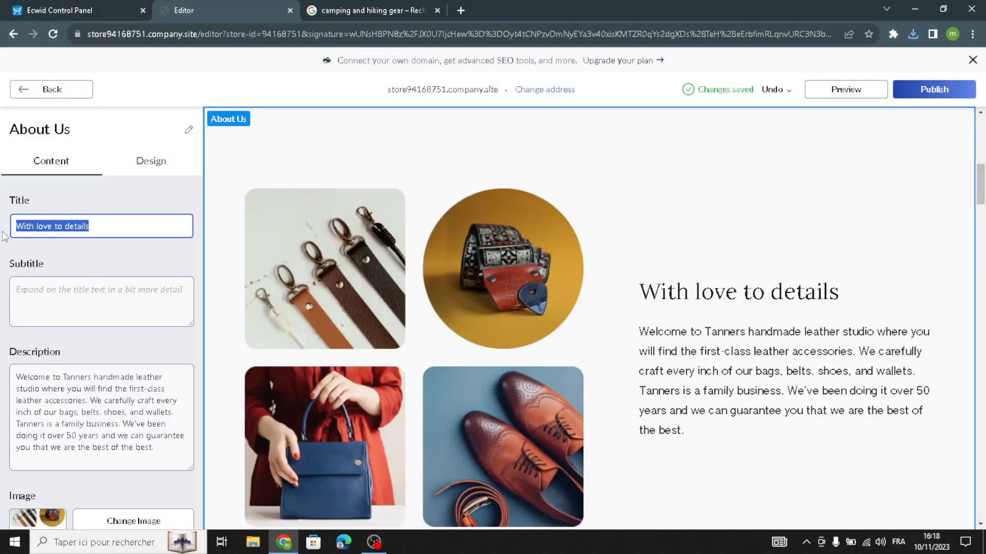
pyautogui.press('BackSpace')
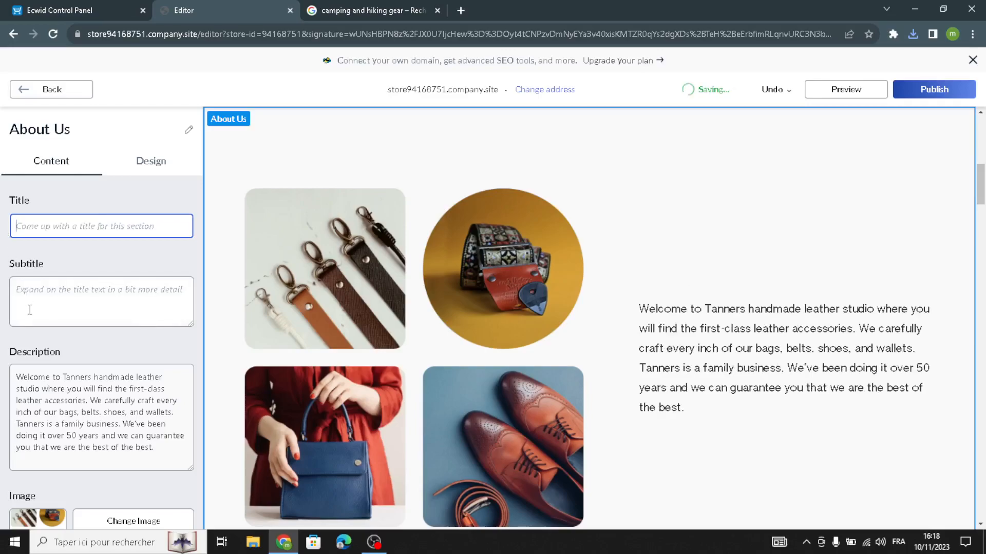
# Select the About Us description text, then return to the camping gear image results
pyautogui.moveTo(168, 460); pyautogui.dragTo(3, 365)
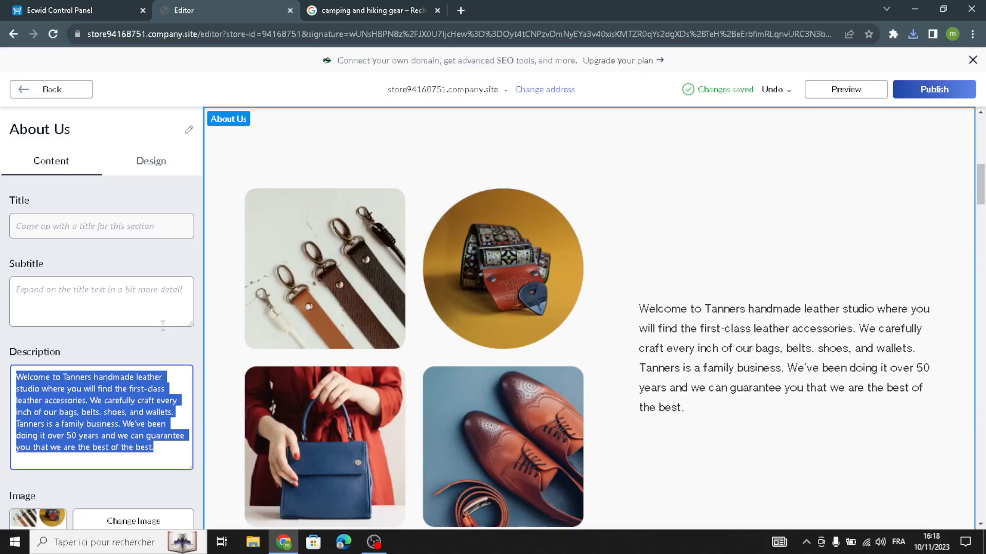
pyautogui.scroll(-2, 90, 392)
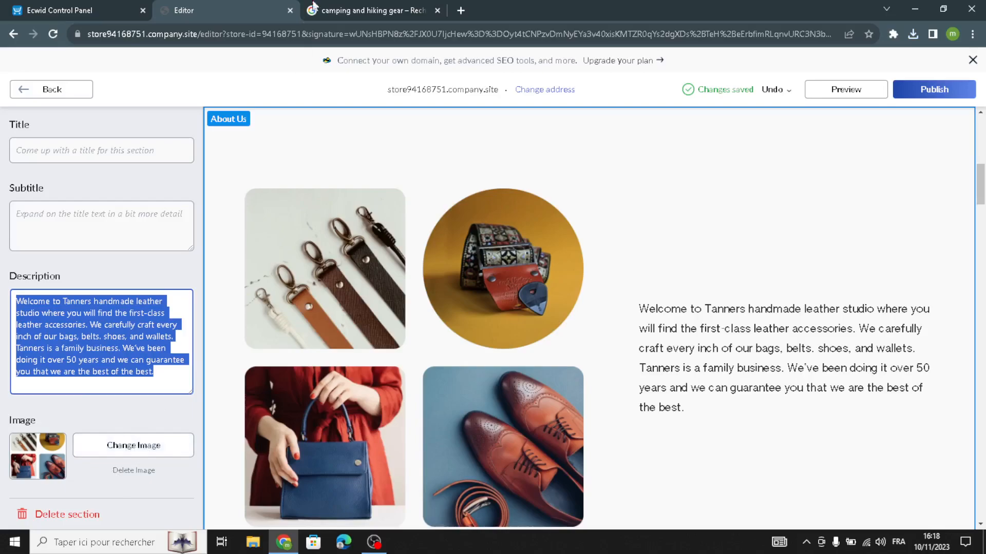
pyautogui.click(348, 7)
# Save the Moore Misadventures campsite tent photo from the image results, then go back to the editor
pyautogui.scroll(-10, 481, 297)
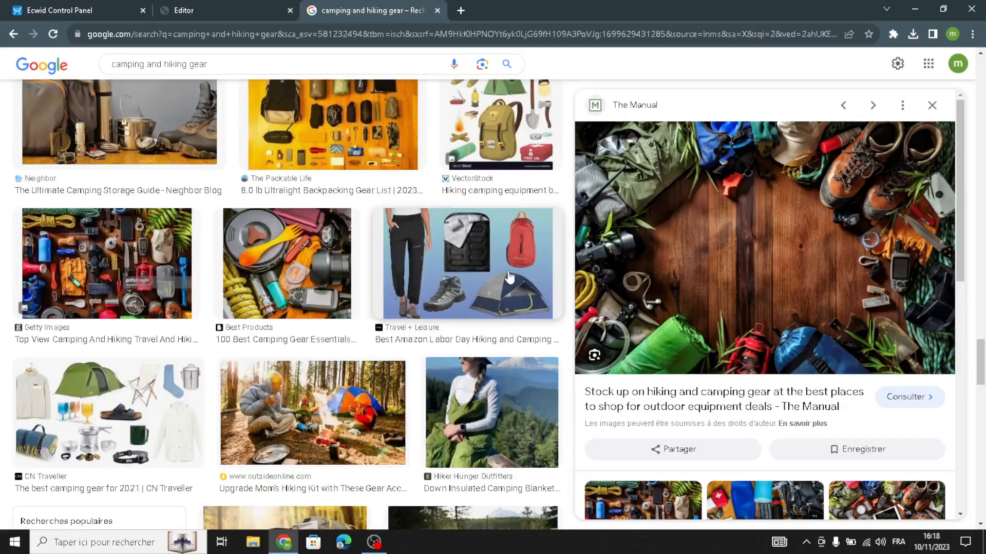
pyautogui.scroll(-8, 481, 296)
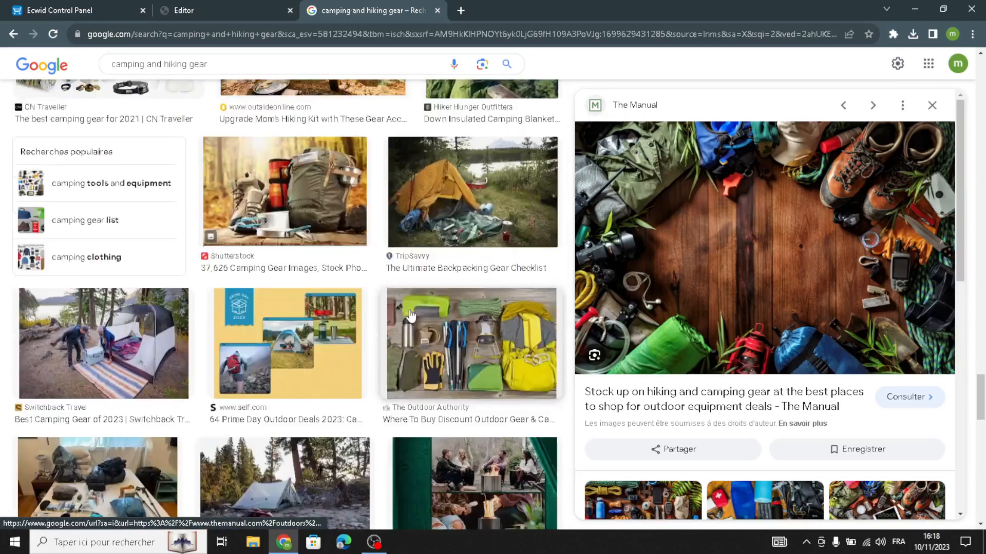
pyautogui.scroll(-6, 477, 365)
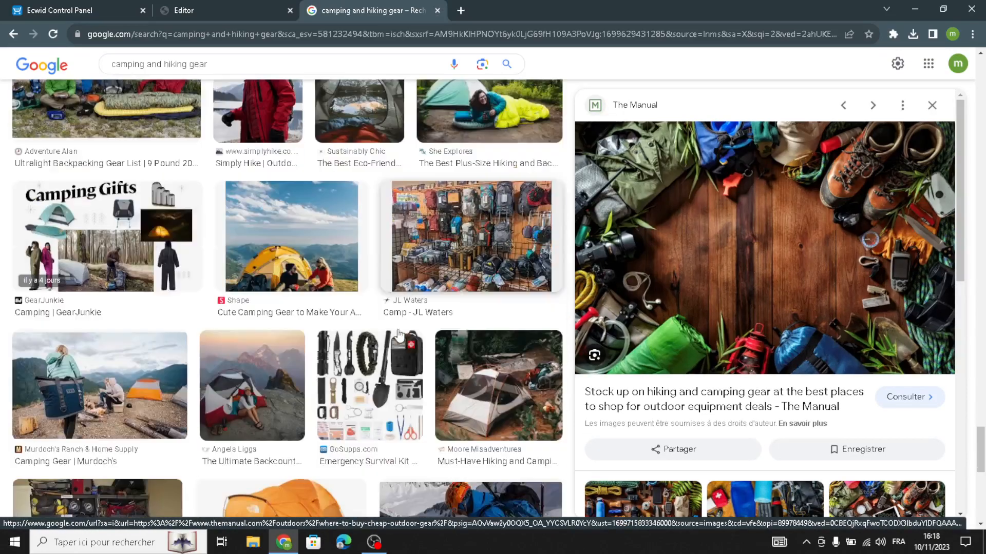
pyautogui.scroll(-1, 230, 386)
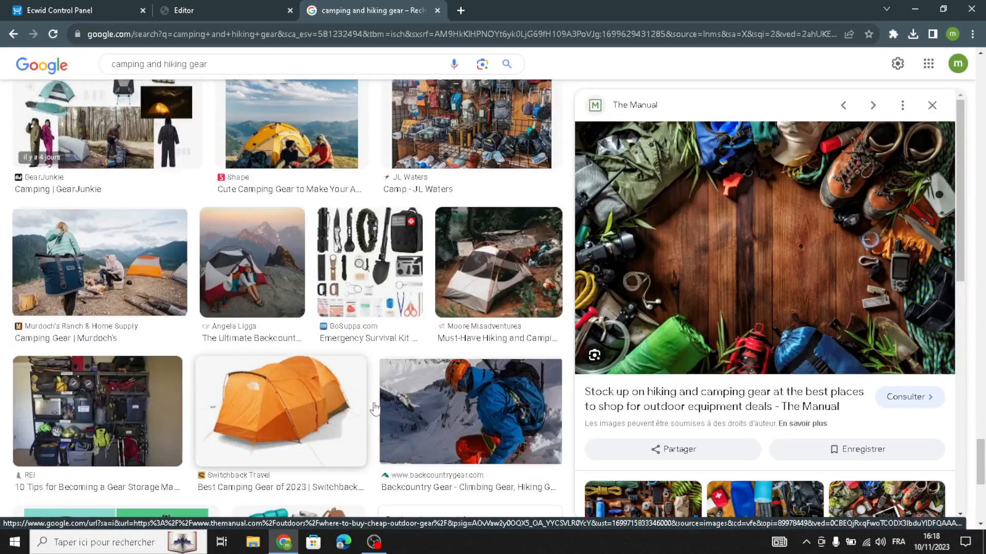
pyautogui.click(489, 288)
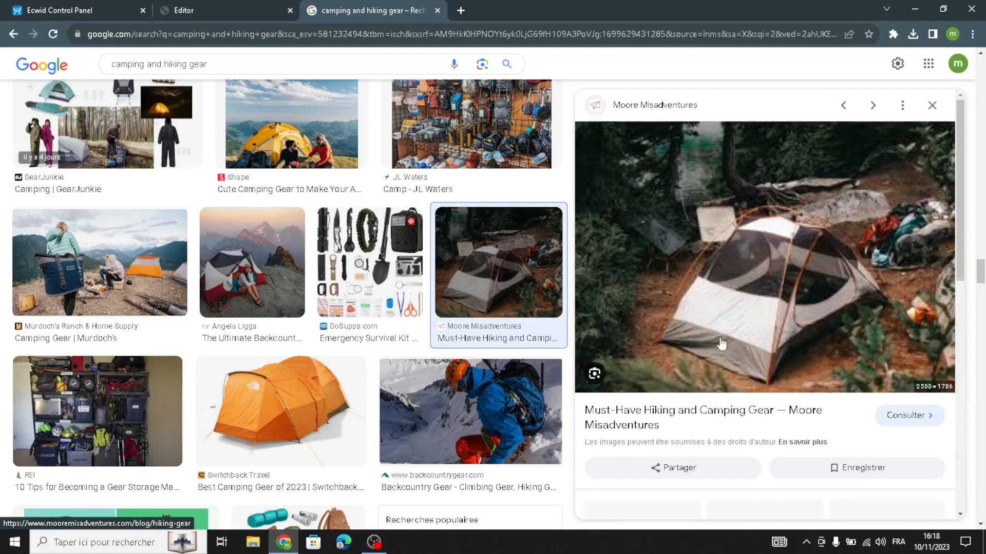
pyautogui.rightClick(762, 323)
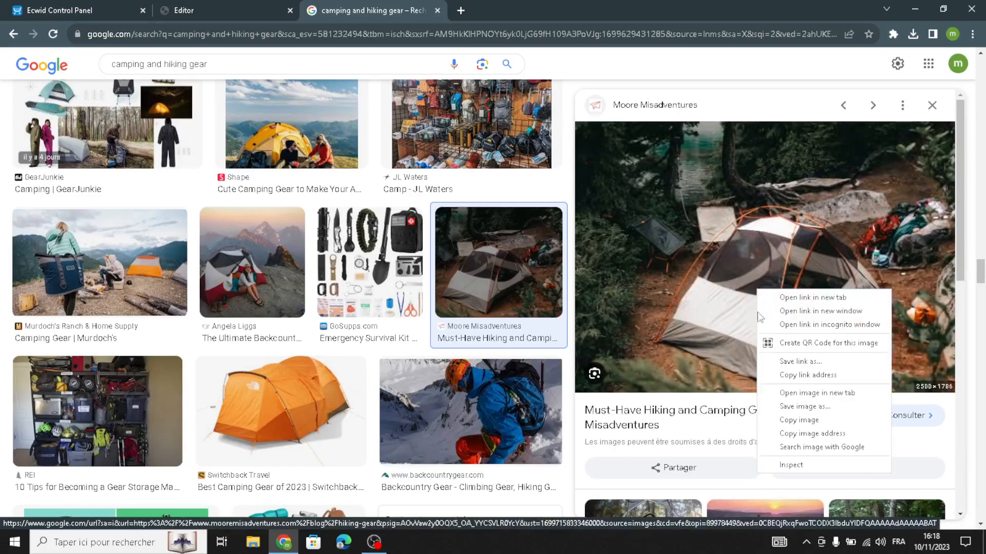
pyautogui.click(793, 411)
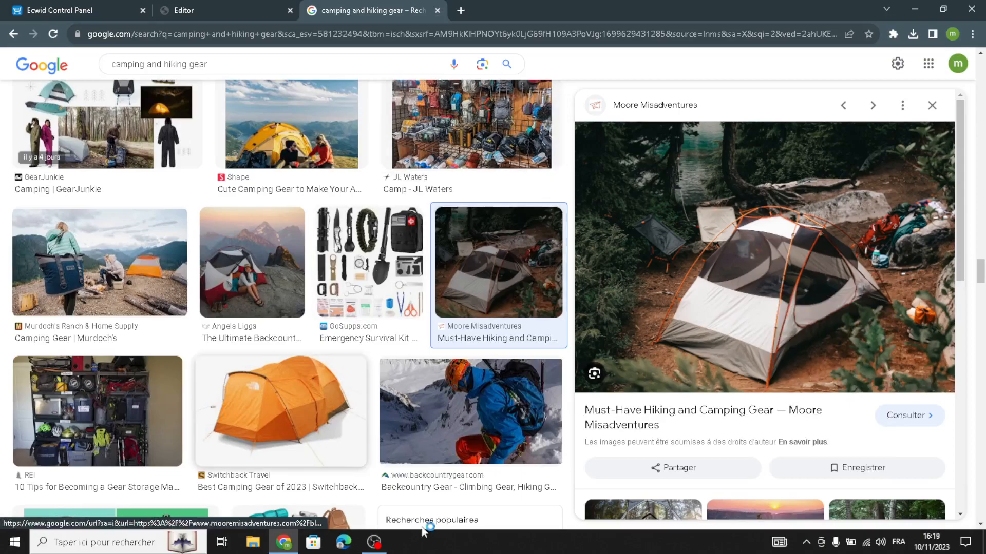
pyautogui.click(492, 501)
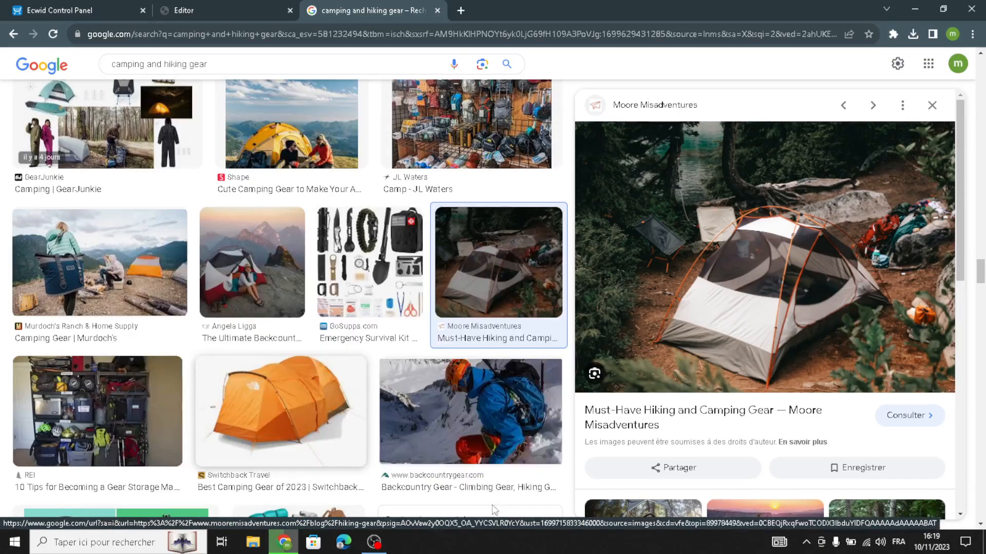
pyautogui.click(193, 5)
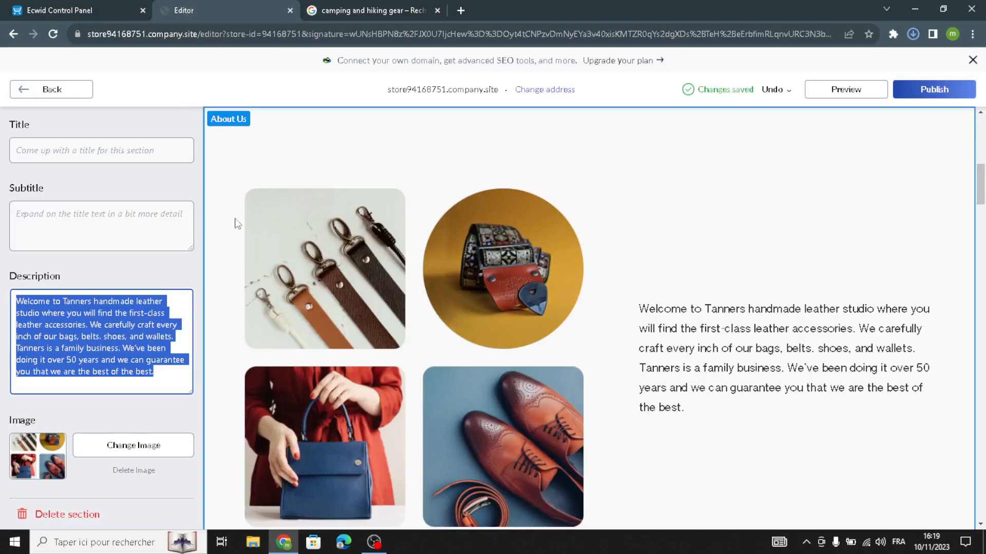
# Replace the About Us pictures with the uploaded Camping-3.jpg tent photo
pyautogui.click(133, 446)
pyautogui.click(240, 351)
pyautogui.click(465, 507)
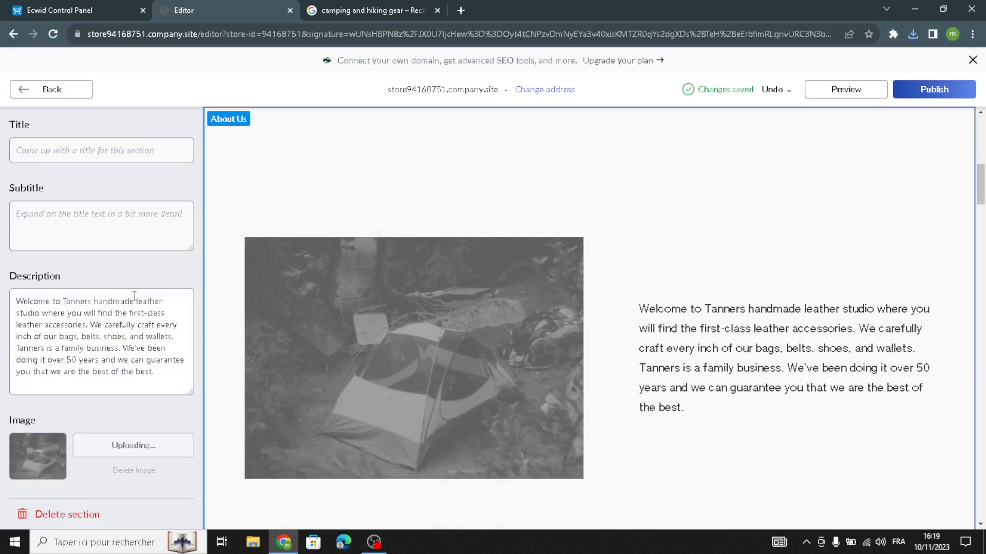
# Switch the About Us section to the full-width image layout
pyautogui.scroll(2, 109, 244)
pyautogui.click(147, 162)
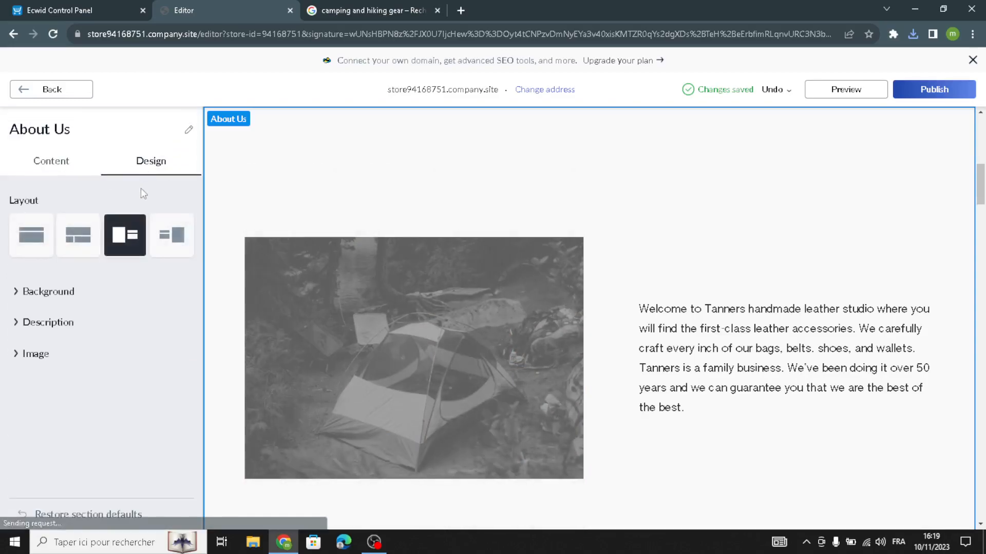
pyautogui.click(164, 244)
pyautogui.click(48, 237)
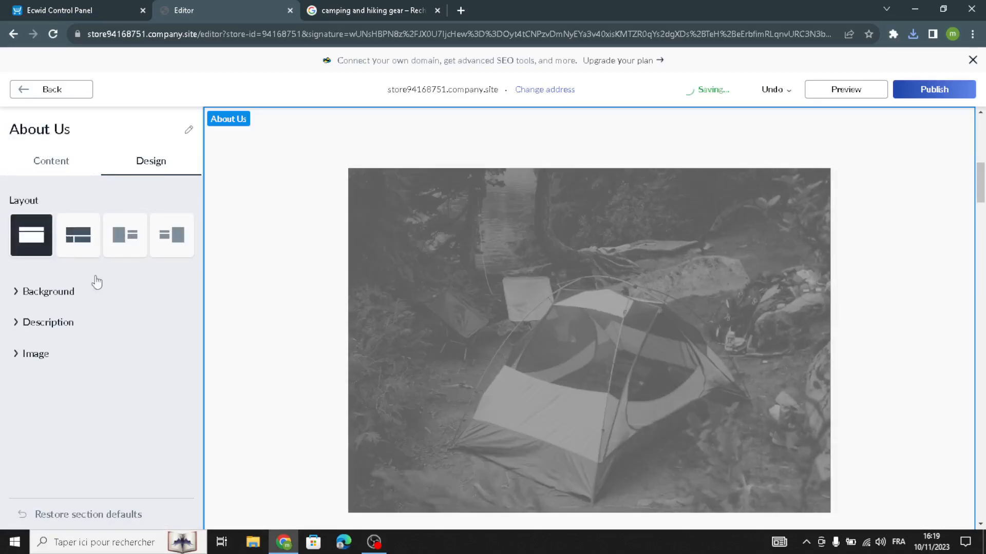
# Give About Us a solid grey #9AAAB8 background and return to the sections list
pyautogui.click(14, 291)
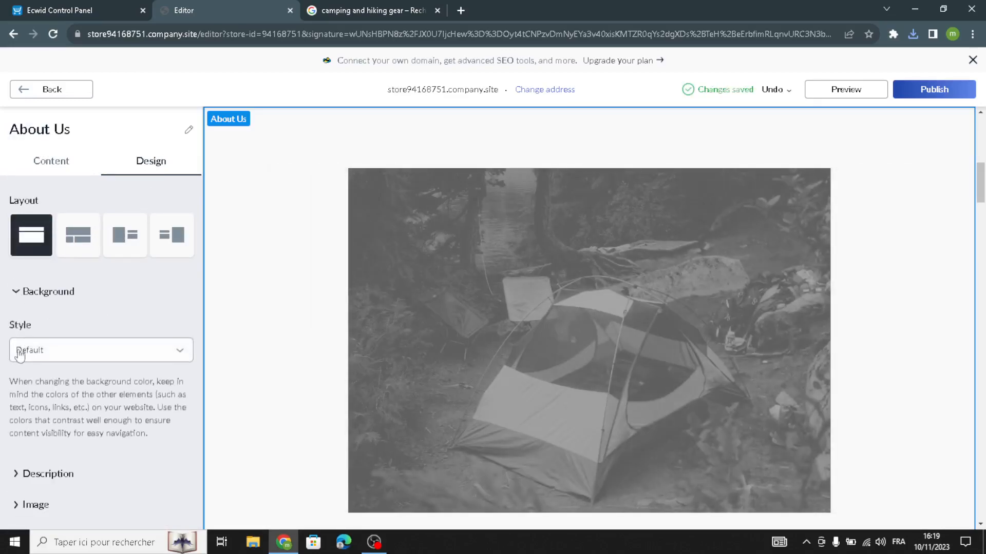
pyautogui.click(19, 349)
pyautogui.click(40, 384)
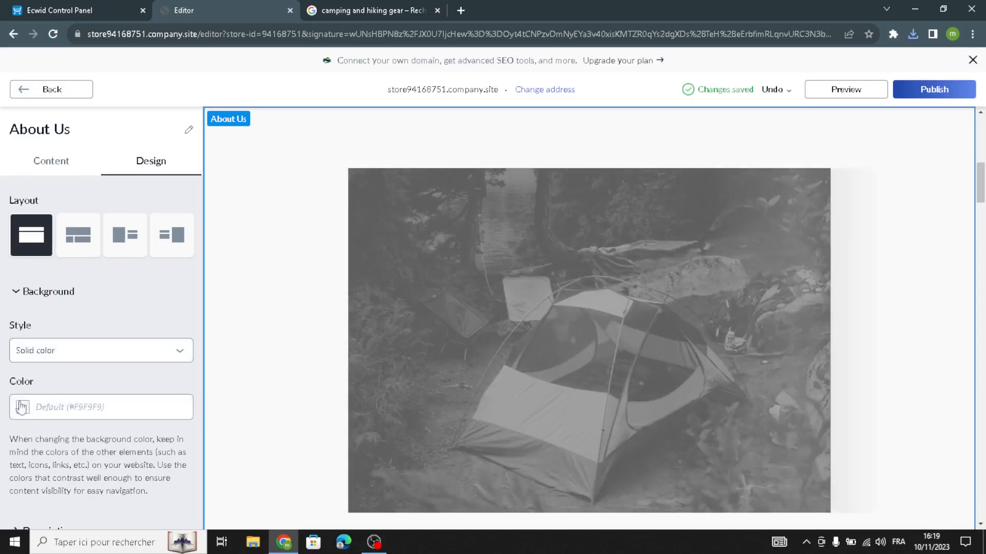
pyautogui.click(21, 407)
pyautogui.click(81, 442)
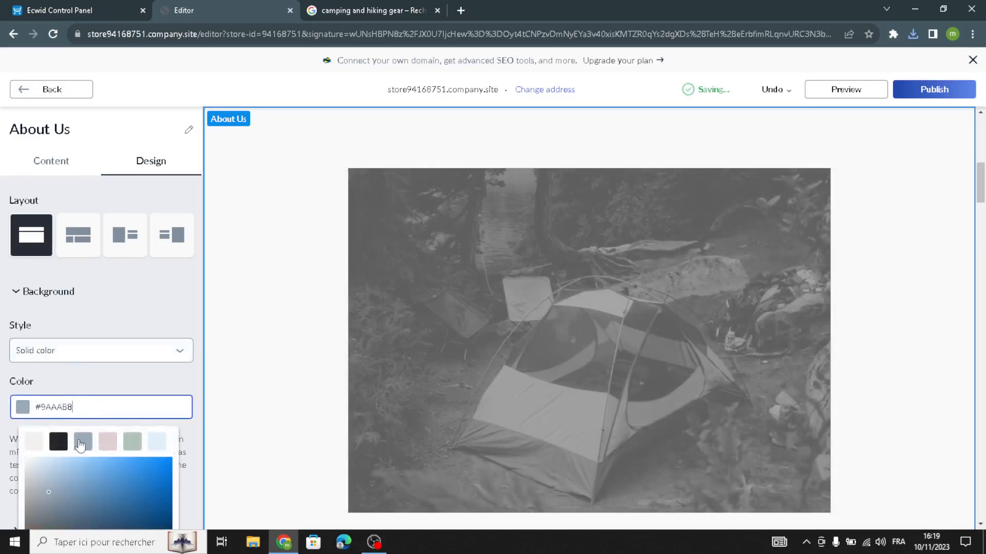
pyautogui.click(132, 308)
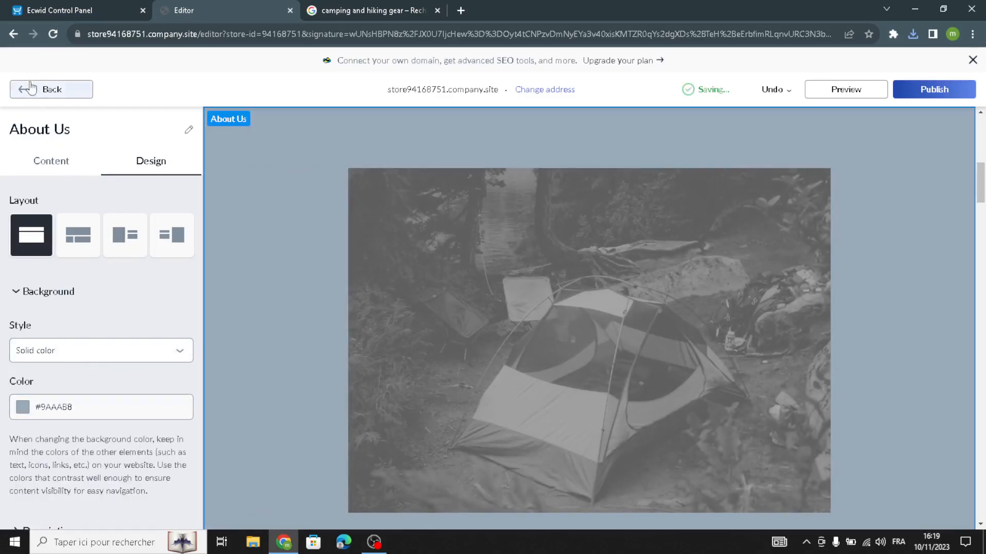
pyautogui.click(31, 89)
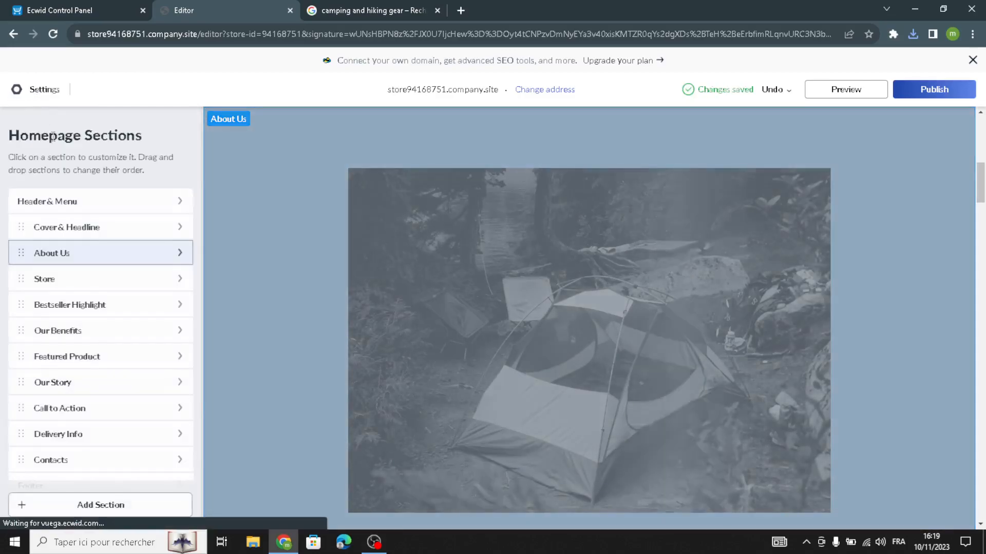
# Open the Store section, start a new product in the control panel, then return to the editor
pyautogui.click(88, 290)
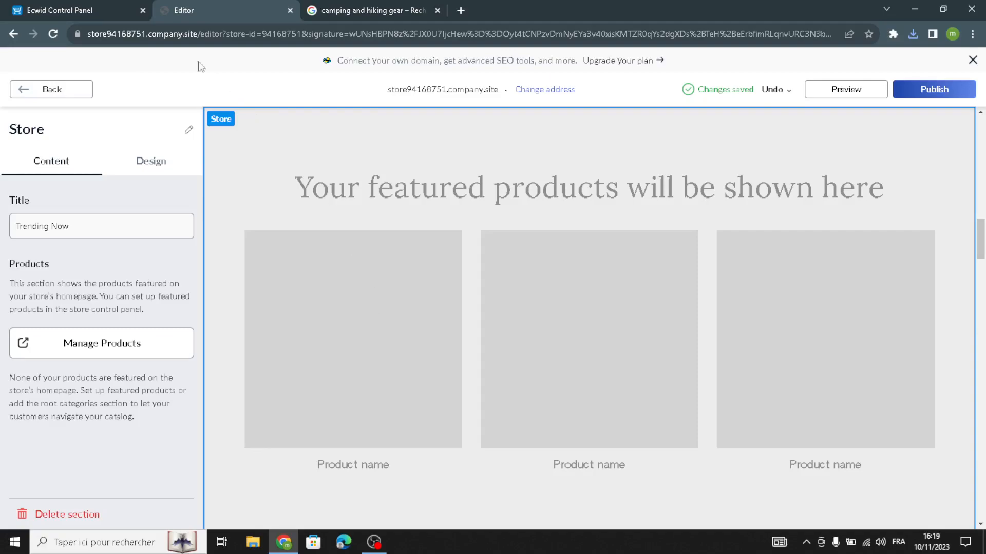
pyautogui.click(82, 9)
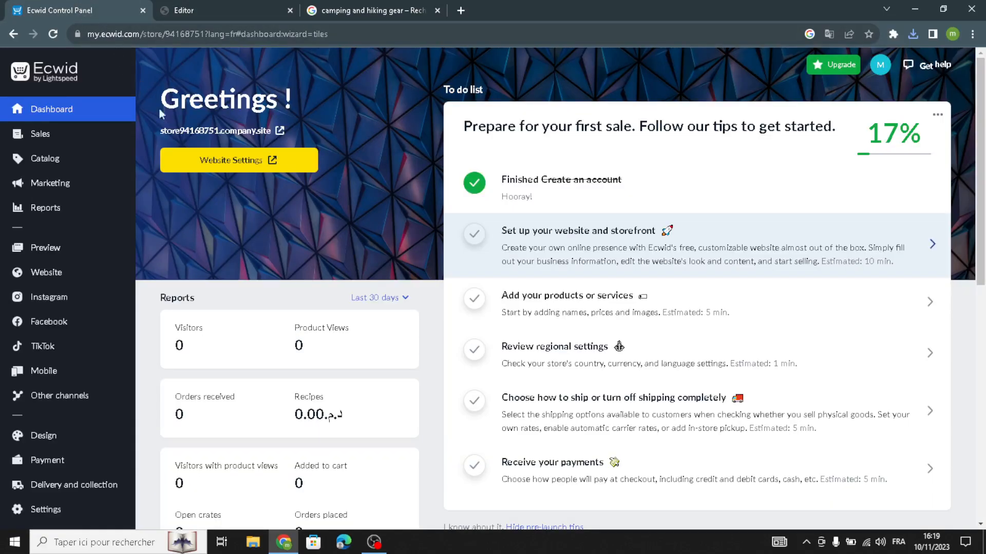
pyautogui.click(570, 319)
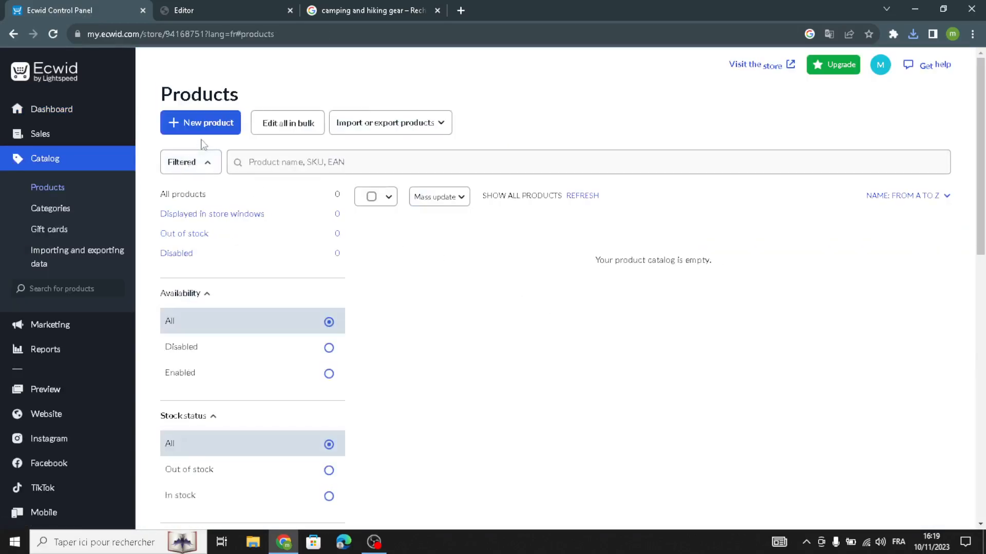
pyautogui.click(203, 125)
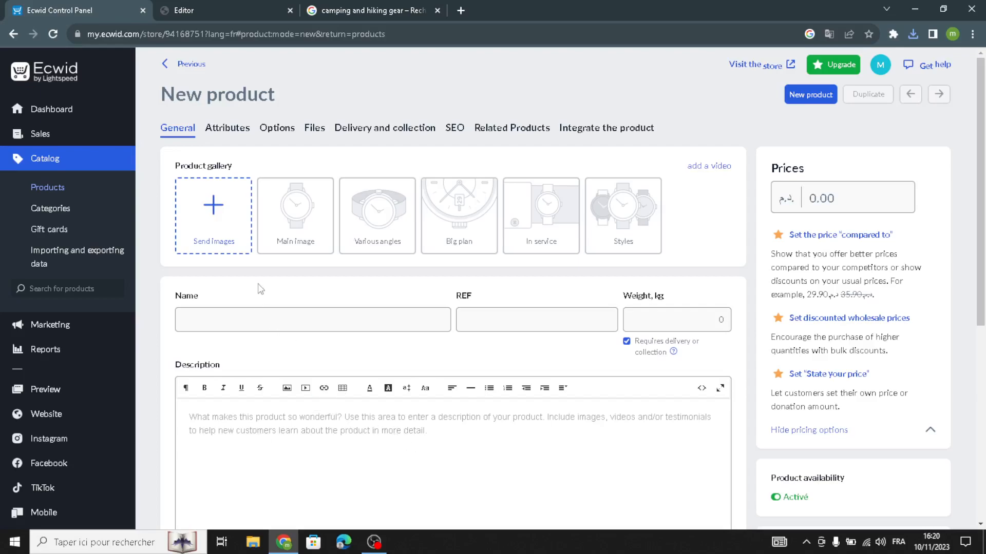
pyautogui.click(185, 10)
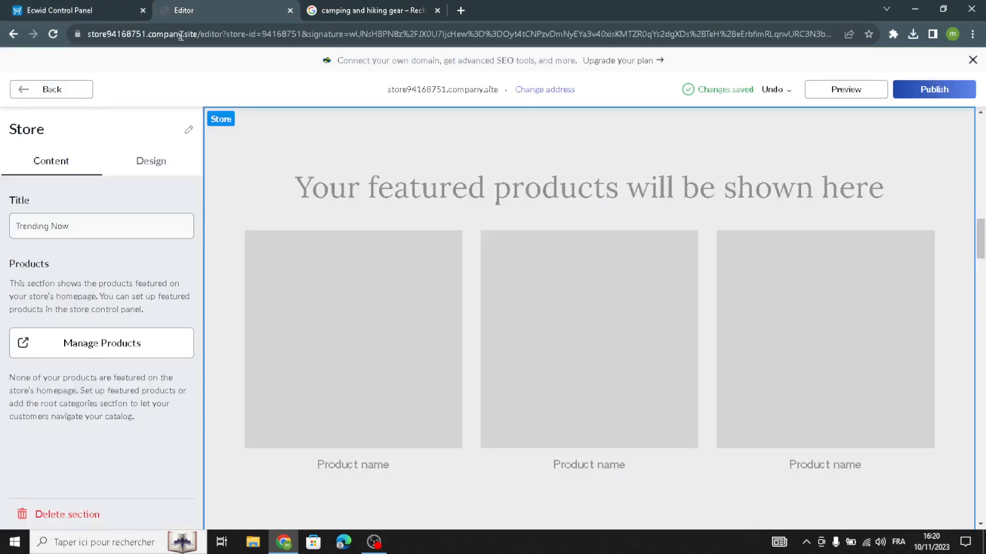
# Recheck the new product form and the Store section's design options
pyautogui.click(25, 87)
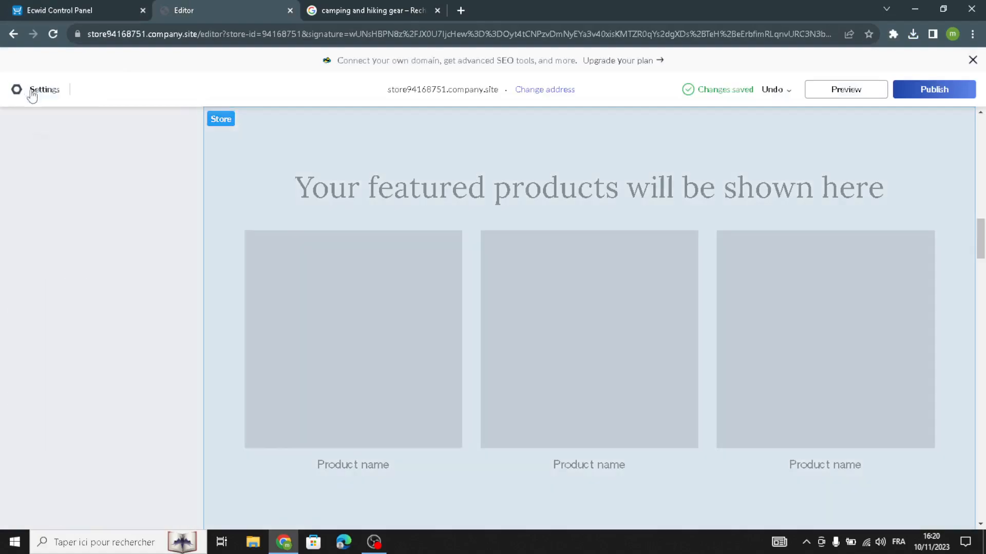
pyautogui.click(43, 6)
pyautogui.click(239, 7)
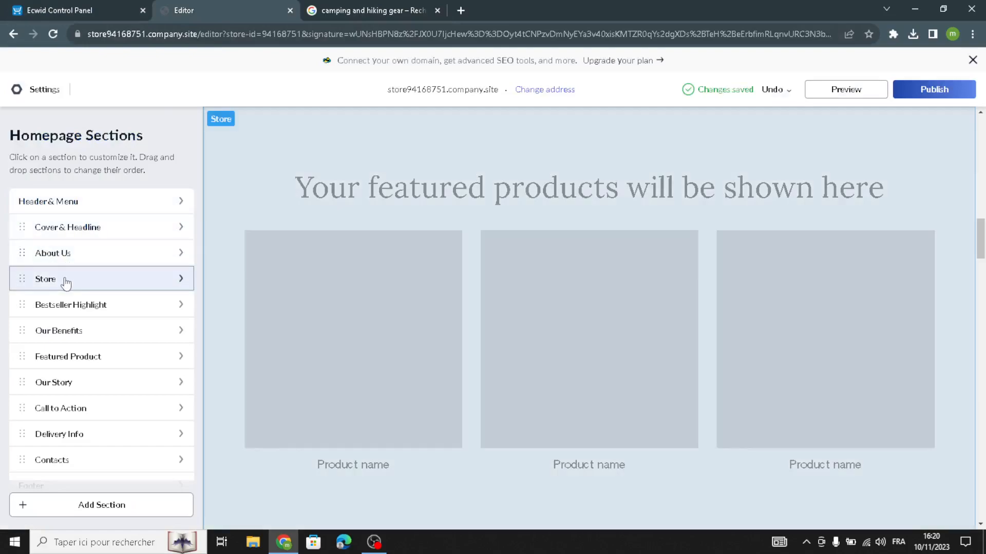
pyautogui.click(67, 281)
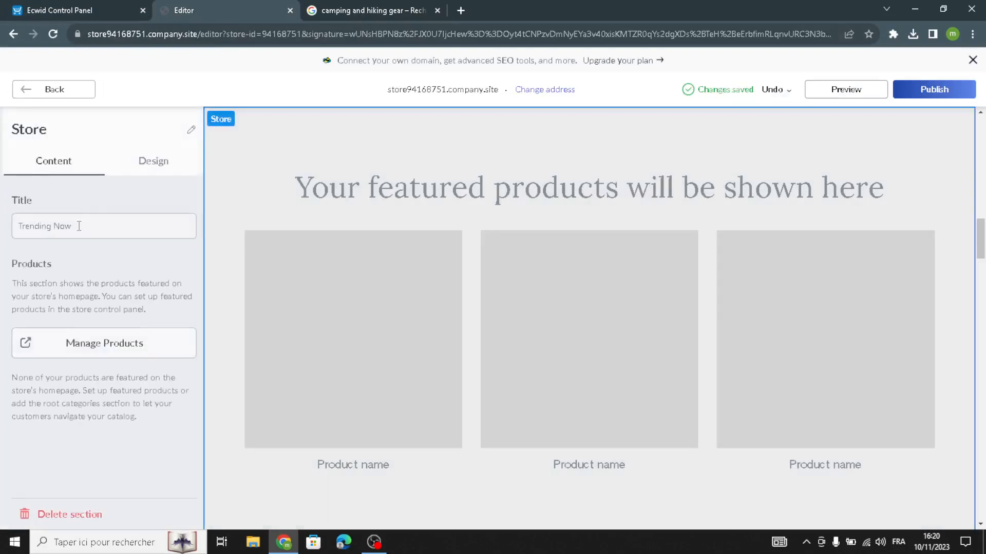
pyautogui.click(146, 169)
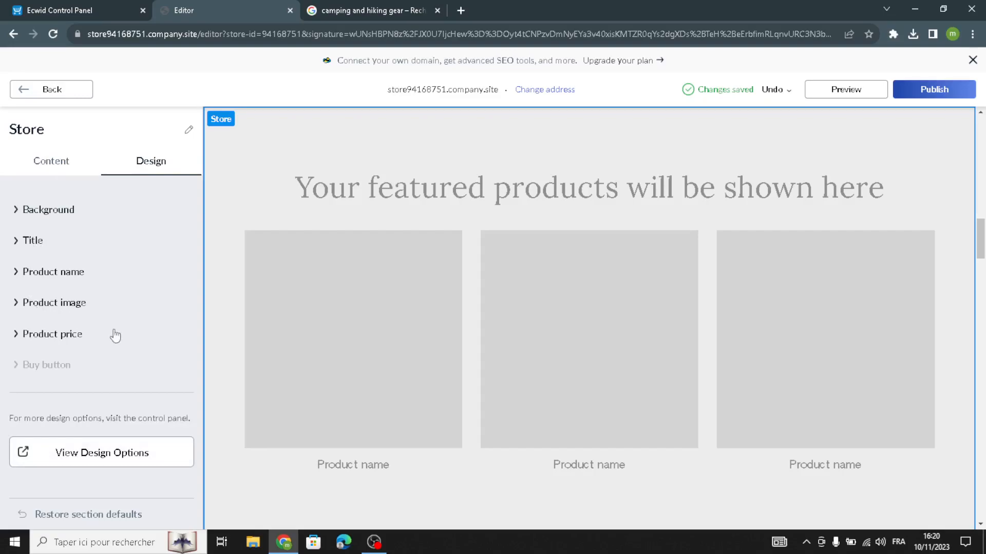
pyautogui.click(39, 90)
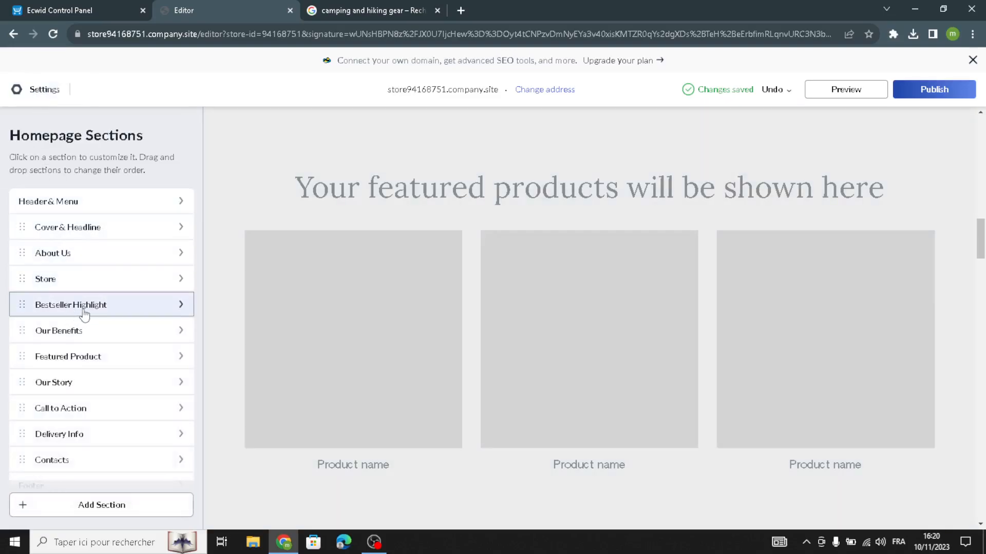
# Delete the Bestseller Highlight (Handcrafted Bags) section from the homepage
pyautogui.click(82, 310)
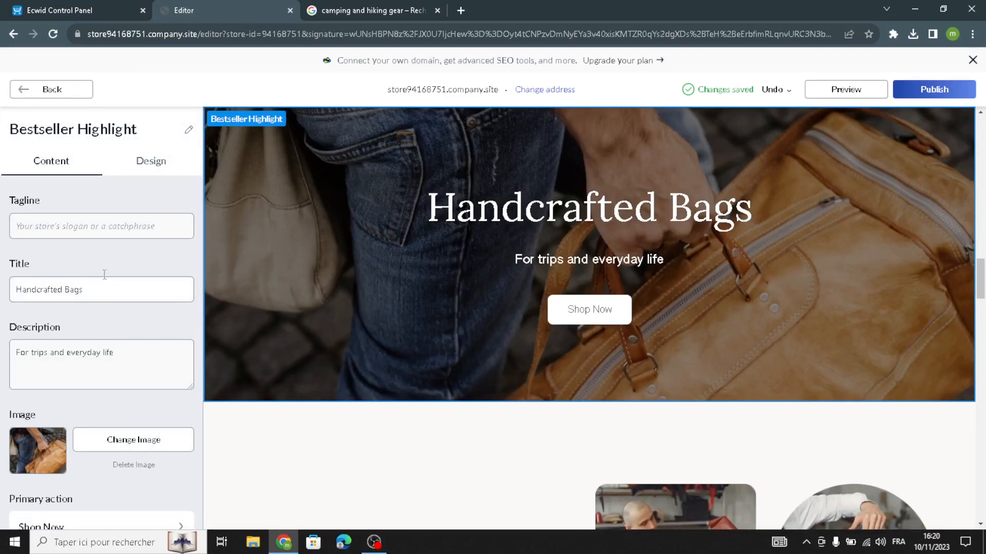
pyautogui.scroll(-3, 68, 362)
pyautogui.scroll(3, 68, 407)
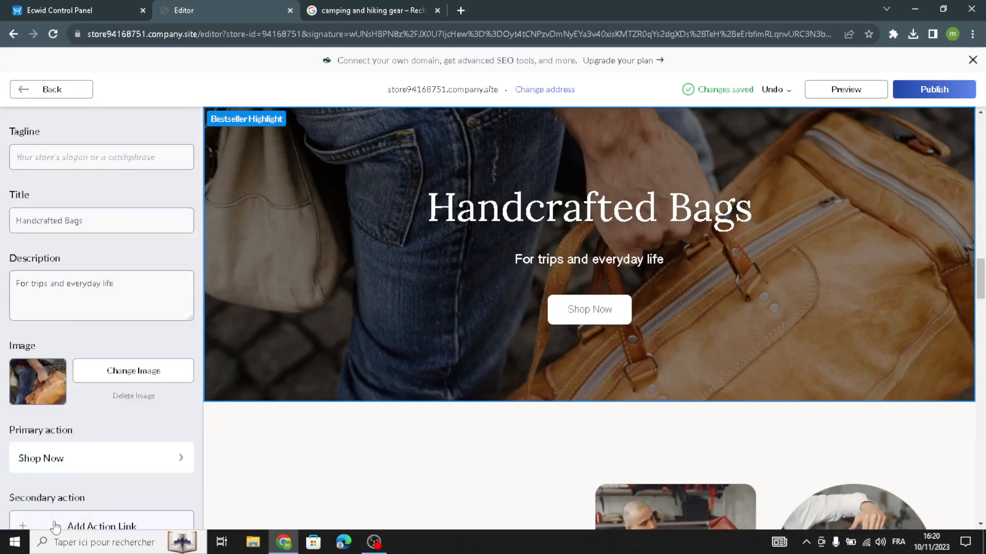
pyautogui.scroll(-3, 79, 453)
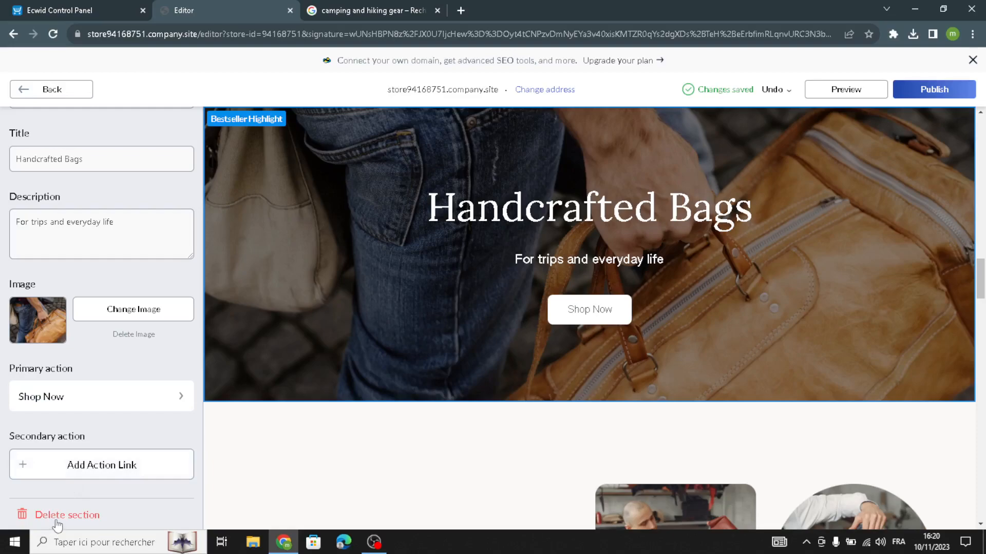
pyautogui.scroll(3, 72, 451)
pyautogui.scroll(-3, 67, 477)
pyautogui.click(47, 497)
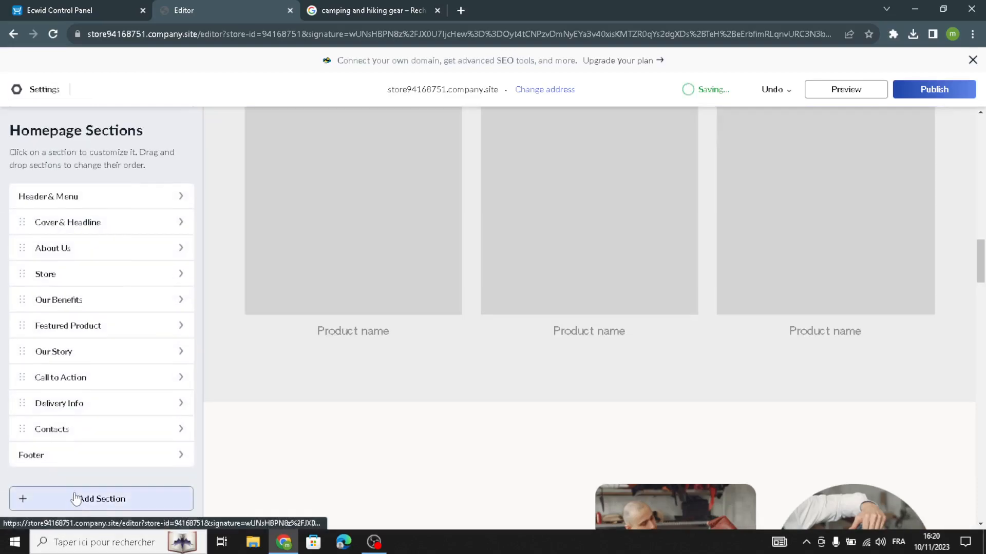
pyautogui.click(72, 500)
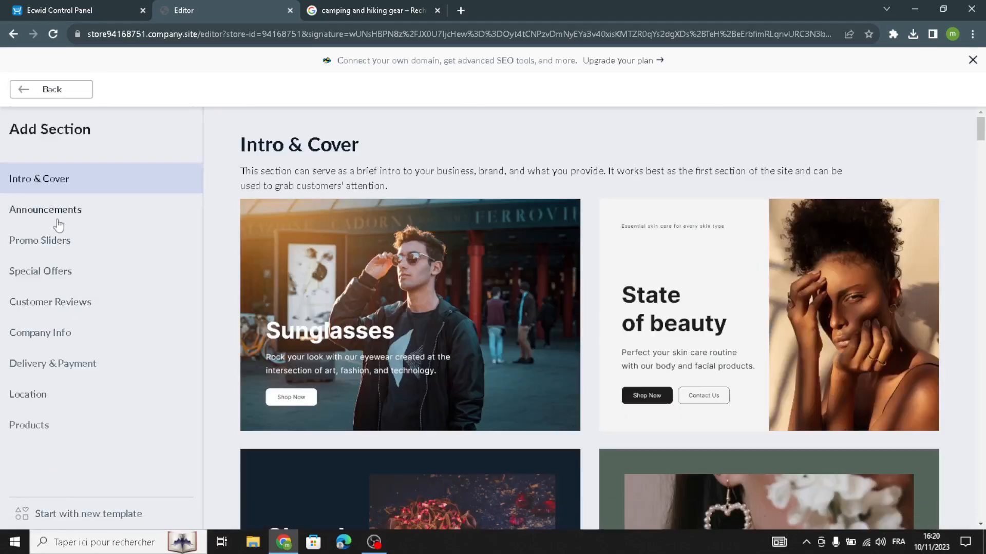
pyautogui.click(50, 273)
pyautogui.scroll(-2, 822, 380)
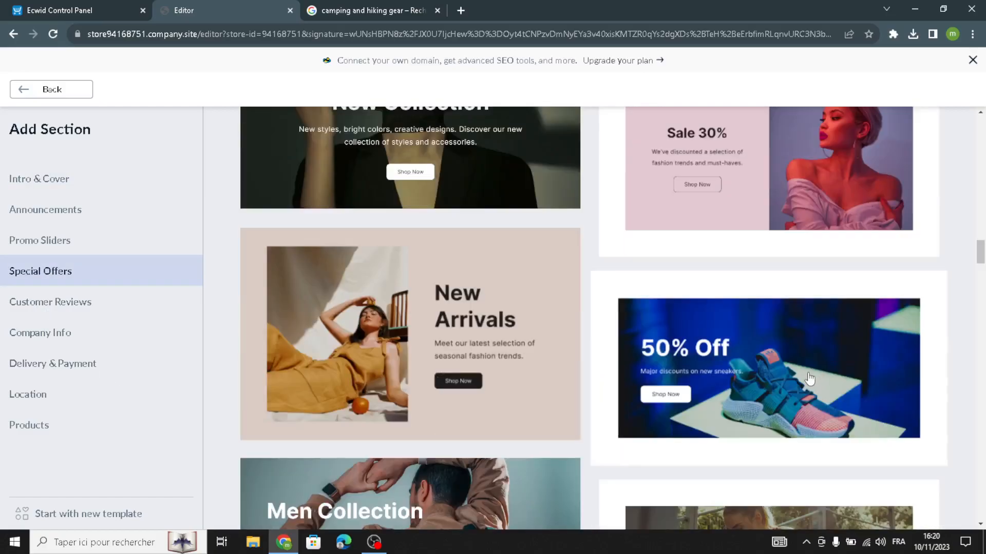
pyautogui.scroll(-4, 719, 370)
pyautogui.scroll(5, 674, 363)
pyautogui.scroll(15, 455, 267)
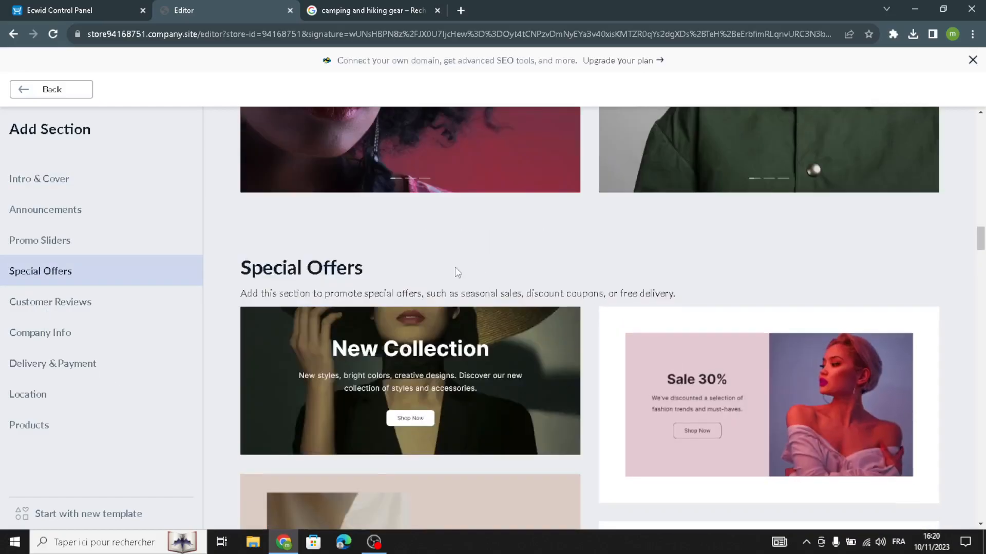
pyautogui.scroll(5, 441, 395)
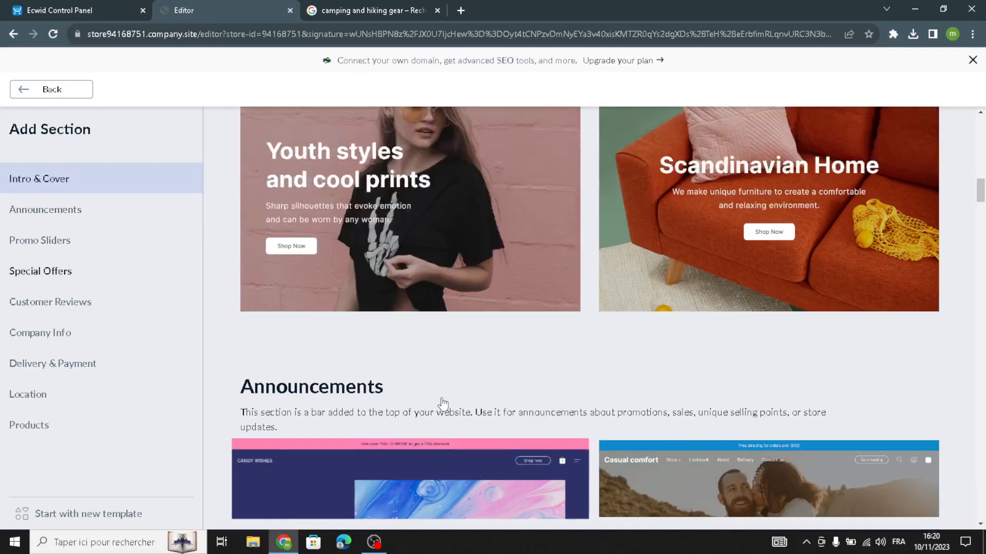
pyautogui.click(74, 95)
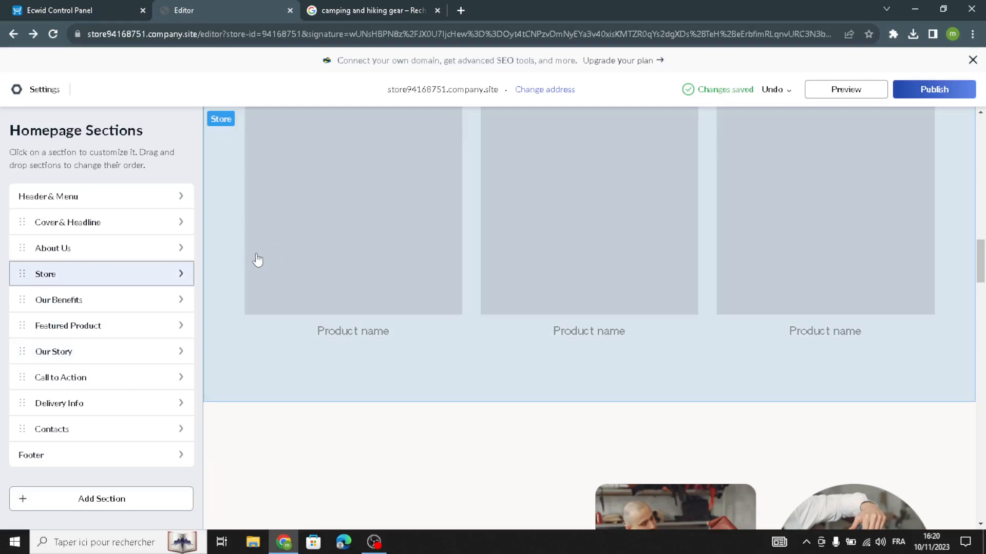
# Review the Featured Product's Handmade Shoes title and description, then return to the camping gear image results
pyautogui.click(106, 337)
pyautogui.scroll(-3, 134, 354)
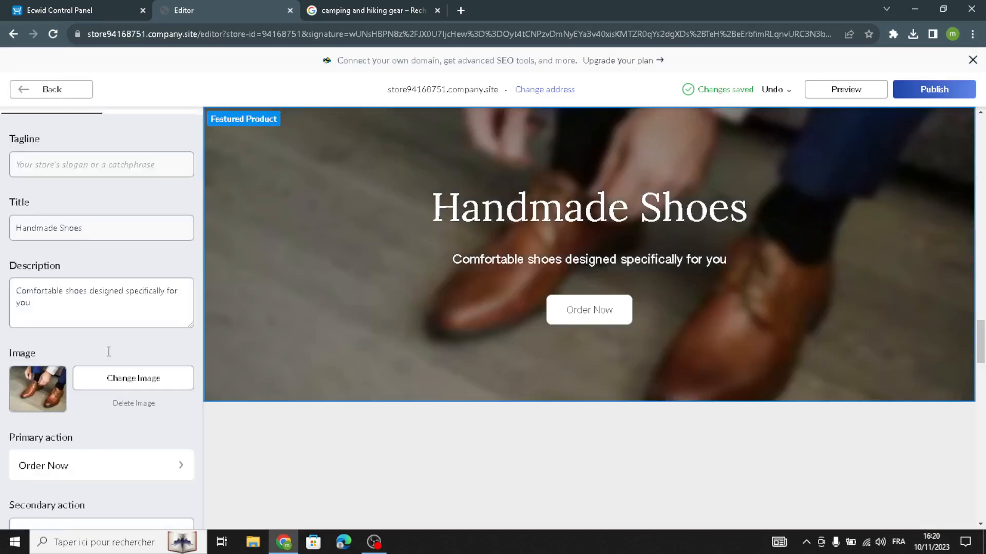
pyautogui.scroll(3, 167, 364)
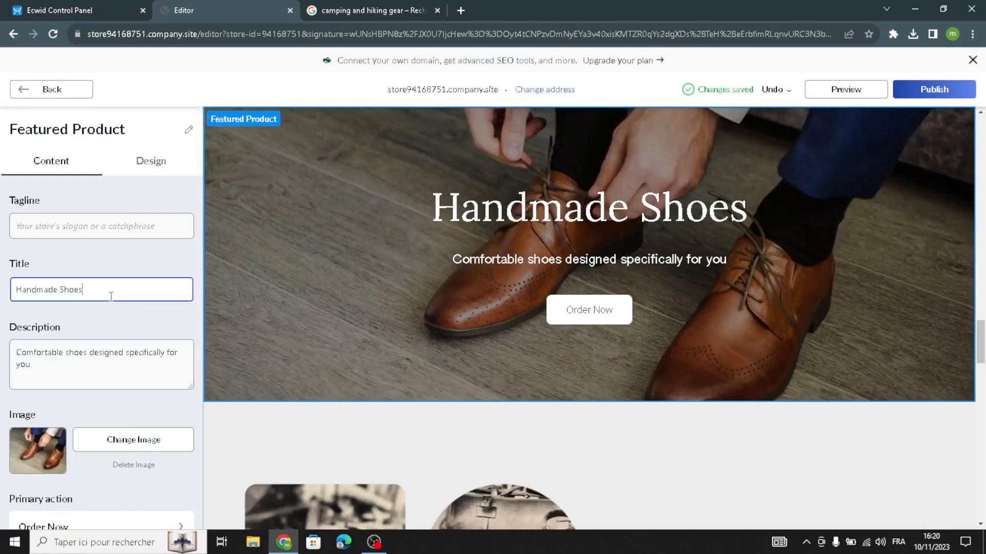
pyautogui.moveTo(115, 295); pyautogui.dragTo(3, 279)
pyautogui.moveTo(113, 383); pyautogui.dragTo(1, 315)
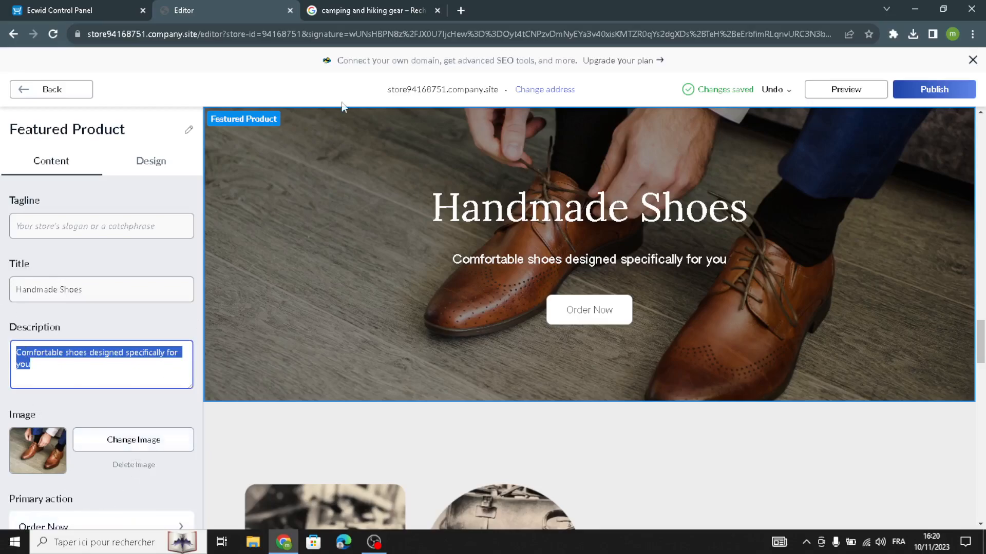
pyautogui.click(405, 5)
pyautogui.scroll(-5, 320, 291)
# Download the WIRED hat, axe and backpack photo to Downloads, then go back to the editor
pyautogui.scroll(5, 320, 290)
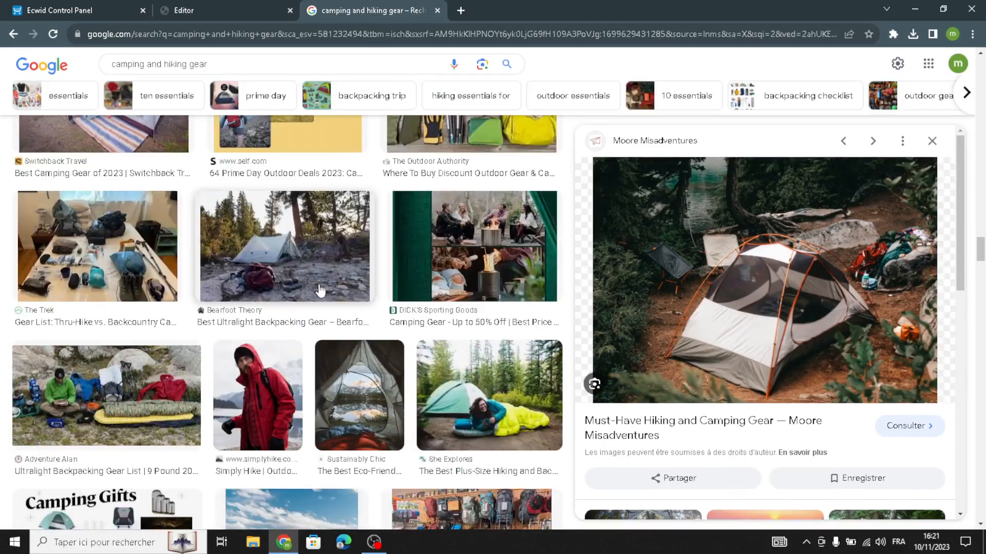
pyautogui.scroll(10, 320, 290)
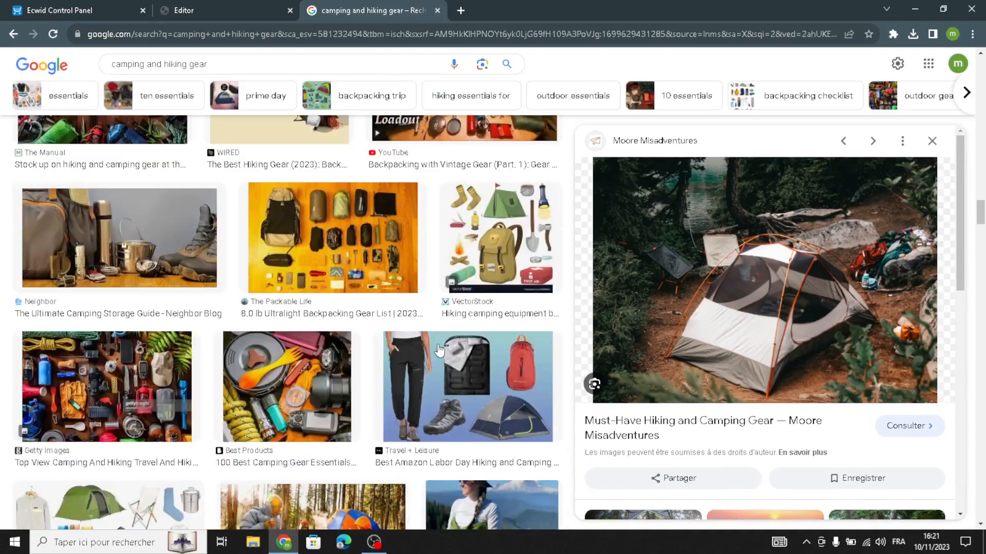
pyautogui.scroll(1, 439, 351)
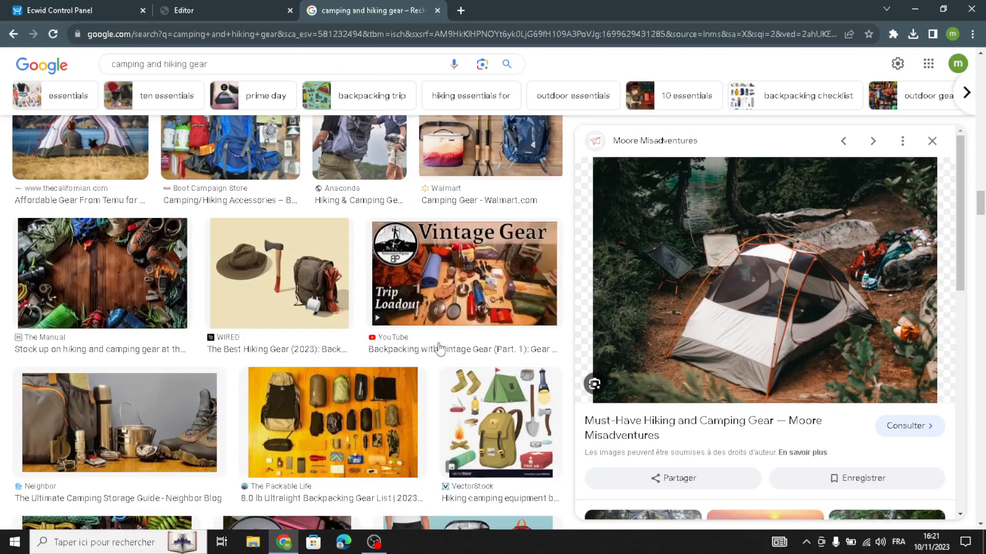
pyautogui.click(334, 293)
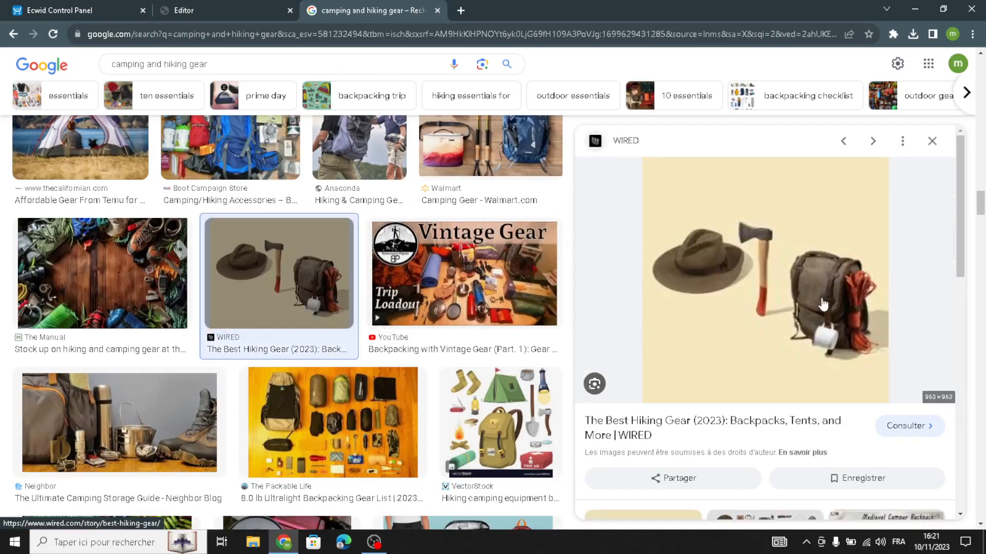
pyautogui.rightClick(781, 287)
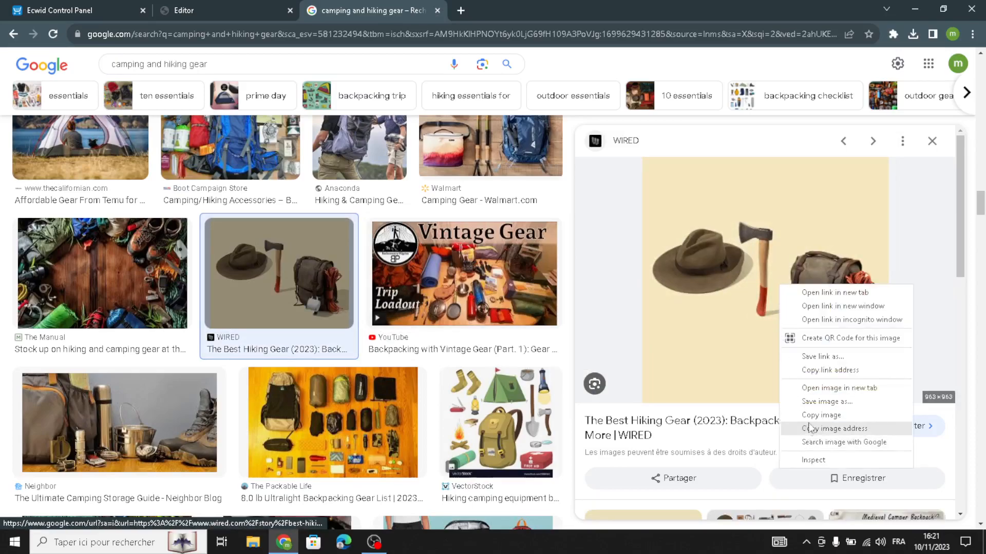
pyautogui.click(809, 402)
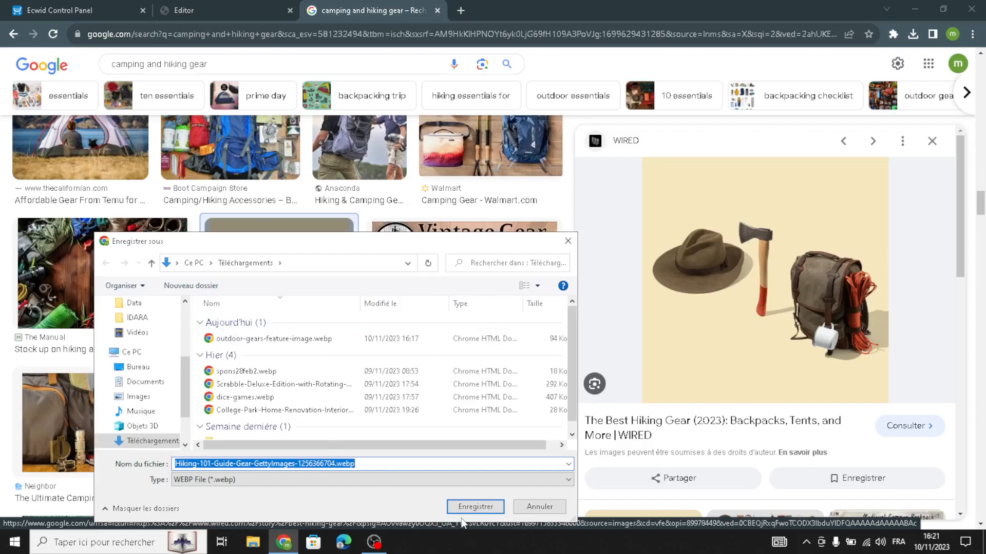
pyautogui.click(475, 506)
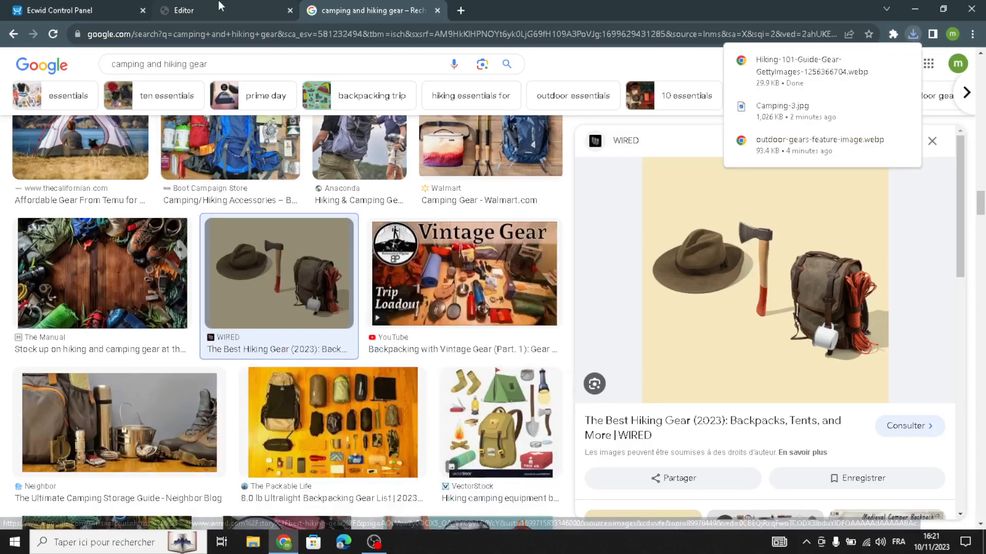
pyautogui.click(218, 2)
# Set the Featured Product image to the downloaded Hiking-101-Guide-Gear photo
pyautogui.click(134, 439)
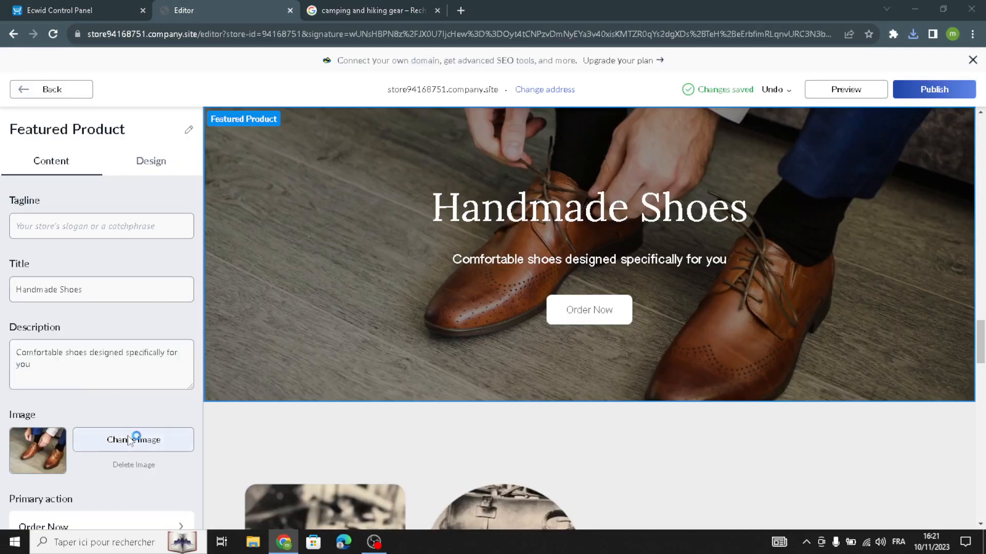
pyautogui.click(254, 351)
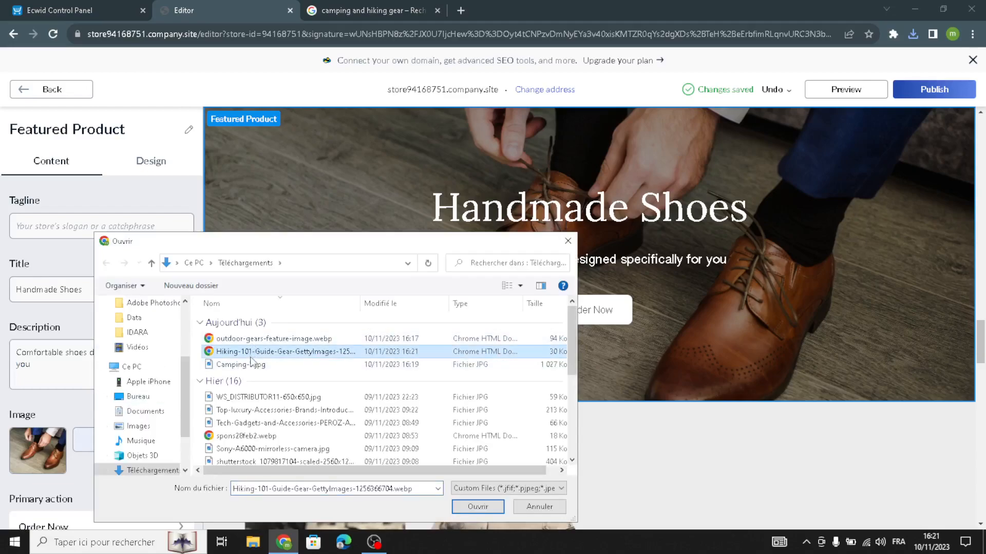
pyautogui.click(478, 507)
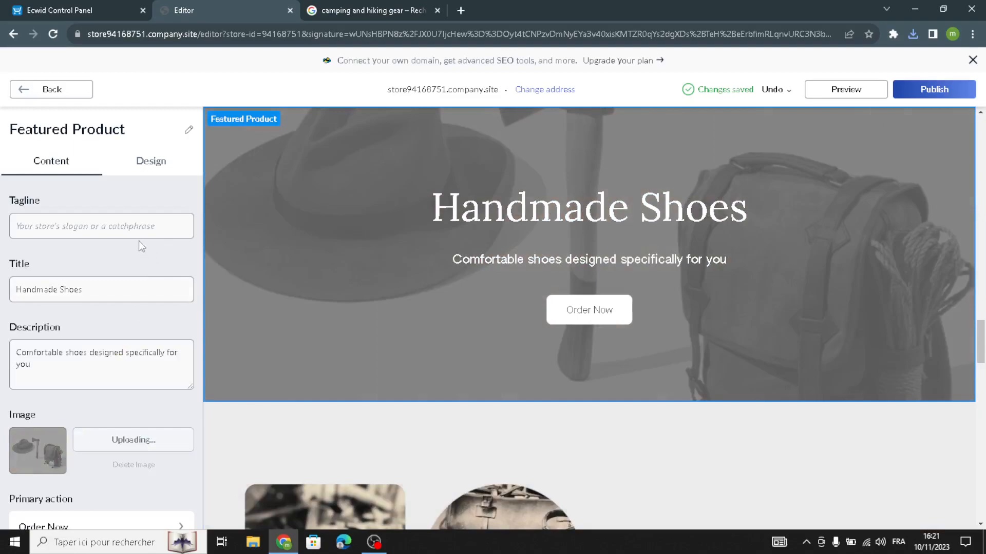
# Delete the Handmade Shoes title and the featured product description
pyautogui.moveTo(97, 290); pyautogui.dragTo(2, 248)
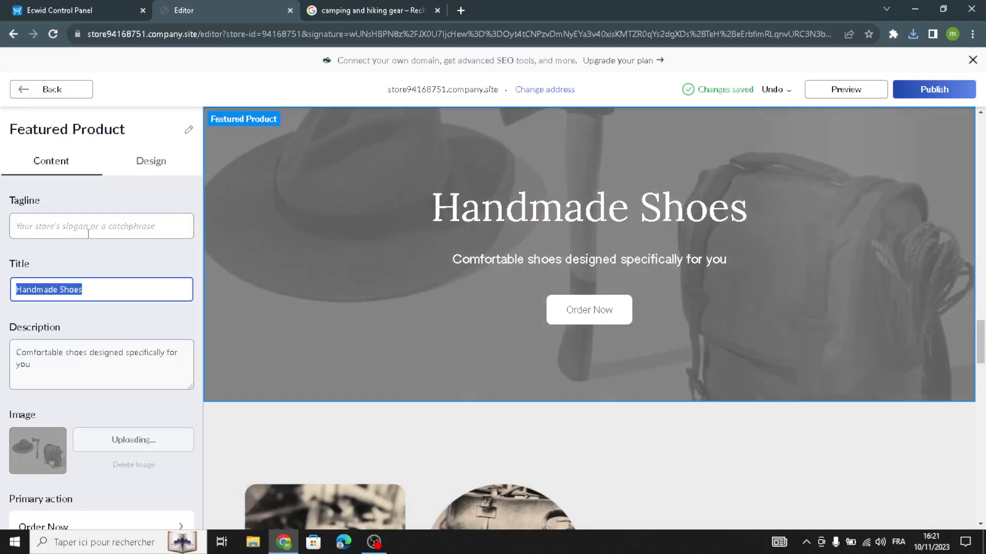
pyautogui.press('BackSpace')
pyautogui.moveTo(61, 372); pyautogui.dragTo(2, 317)
pyautogui.press('BackSpace')
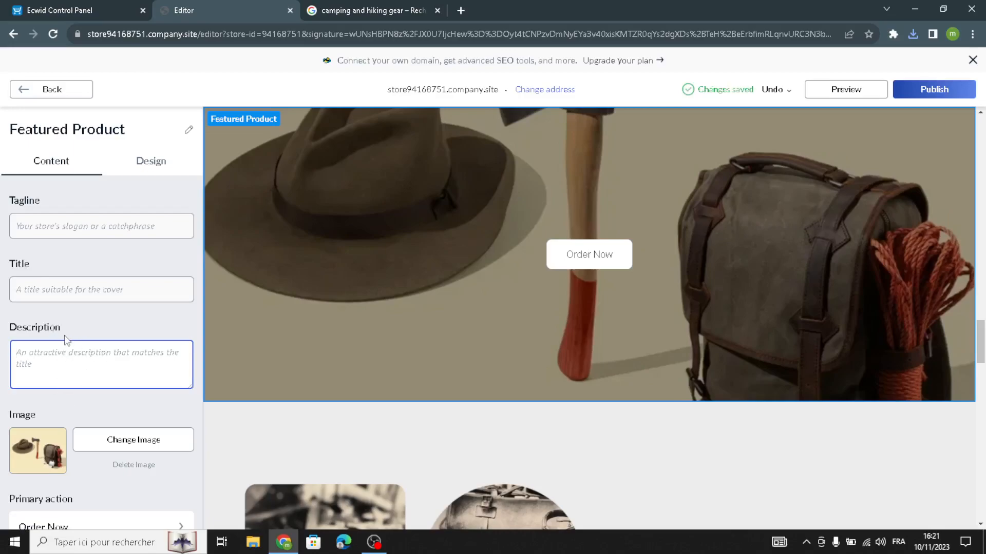
pyautogui.click(11, 92)
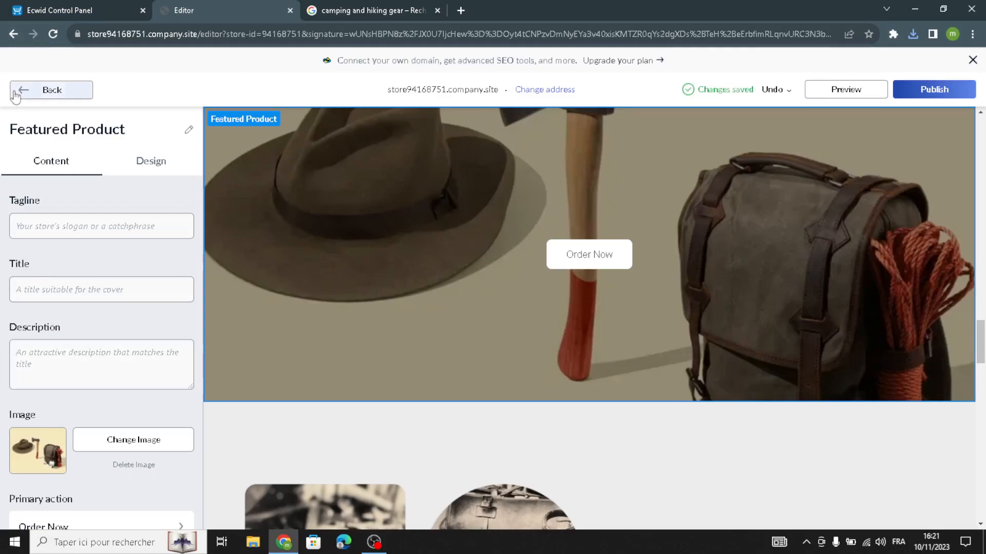
# Review the Our Story section's Story of Tanners Studio title and description without changing them
pyautogui.click(58, 356)
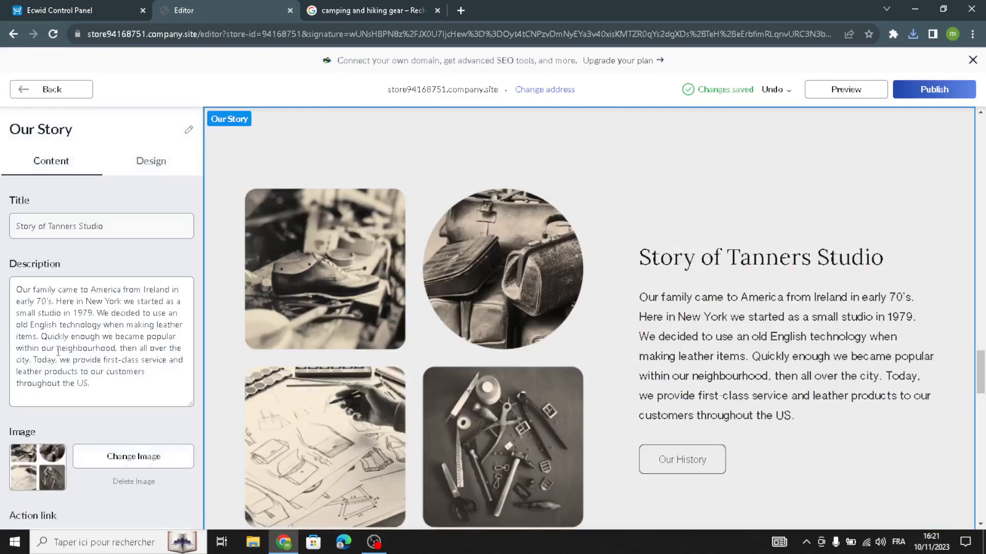
pyautogui.moveTo(112, 385); pyautogui.dragTo(3, 233)
pyautogui.moveTo(139, 235); pyautogui.dragTo(3, 247)
pyautogui.moveTo(111, 392); pyautogui.dragTo(2, 276)
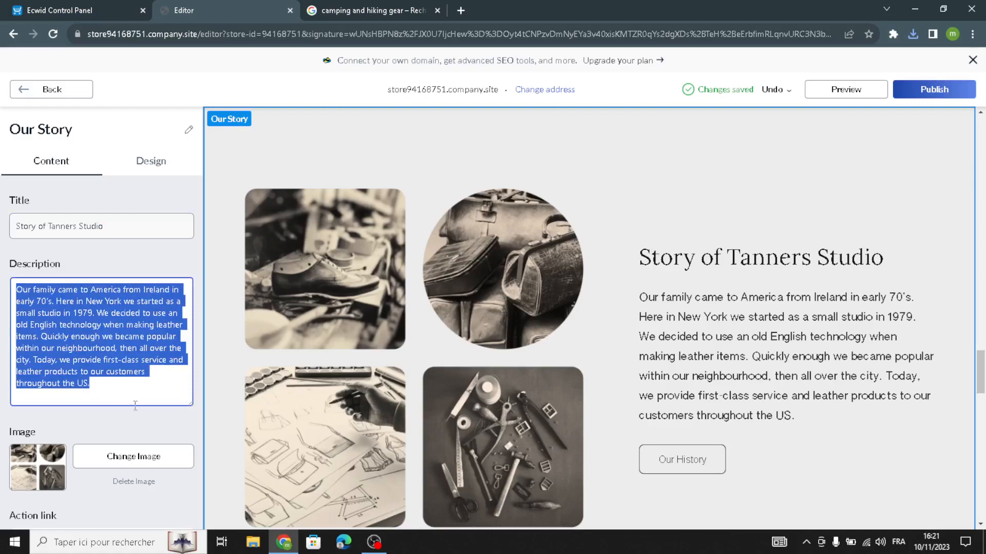
pyautogui.click(116, 396)
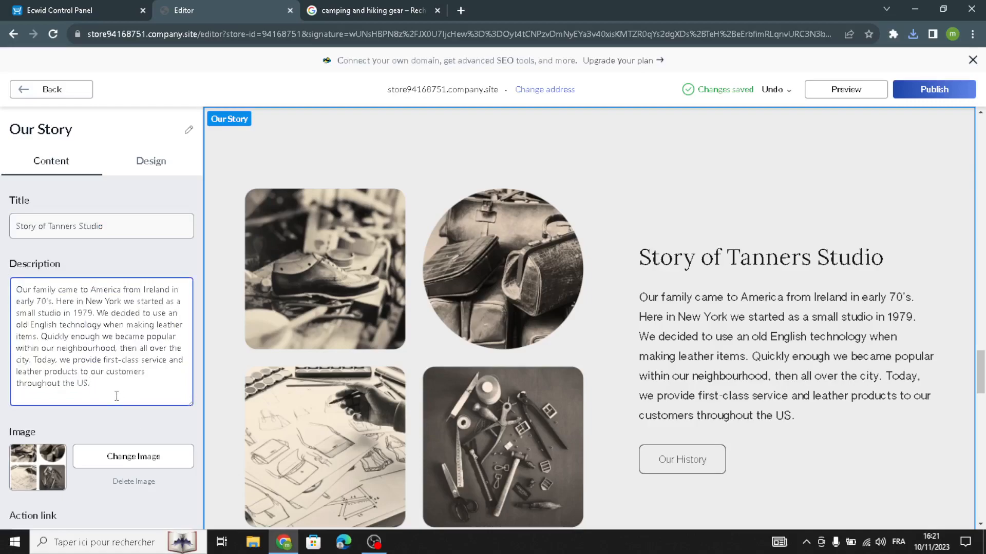
pyautogui.moveTo(116, 396); pyautogui.dragTo(3, 275)
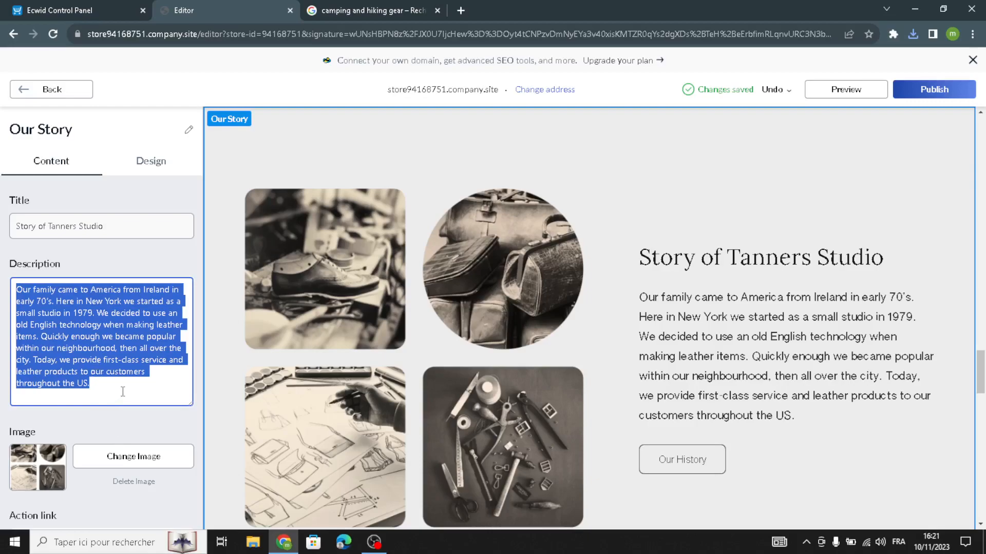
pyautogui.scroll(-2, 131, 388)
pyautogui.scroll(2, 132, 410)
pyautogui.scroll(-2, 123, 418)
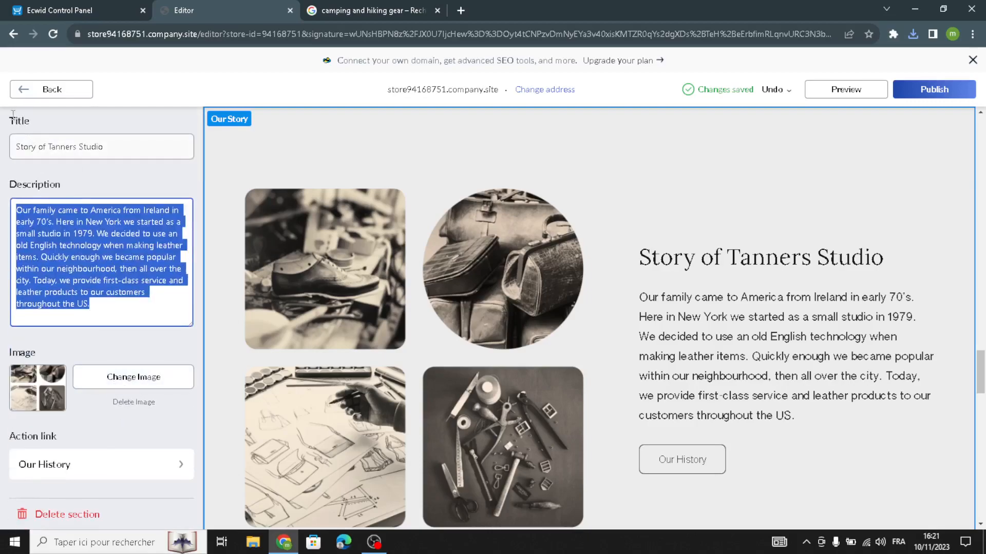
pyautogui.click(49, 90)
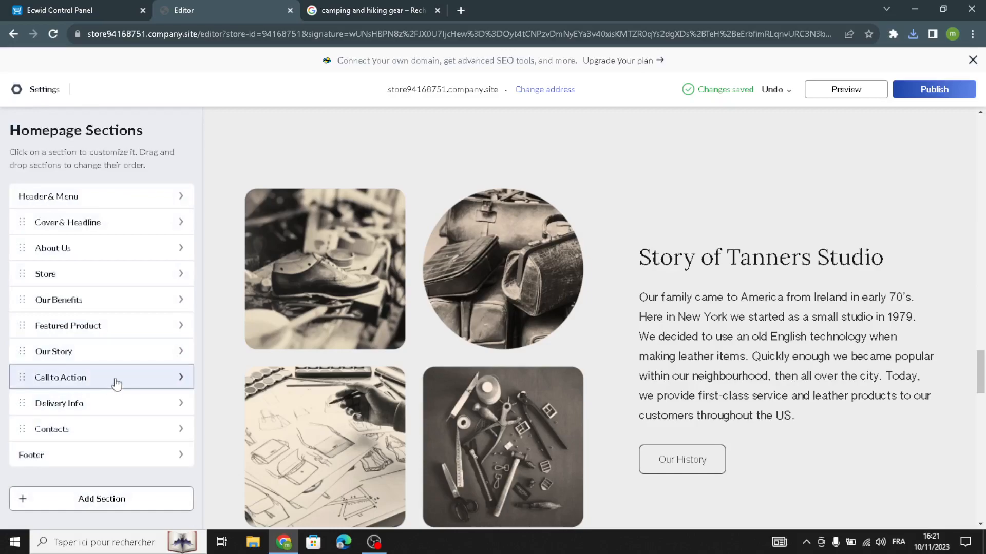
# Open the Call to Action section and review its Leather Accessories title, description and tagline
pyautogui.click(117, 385)
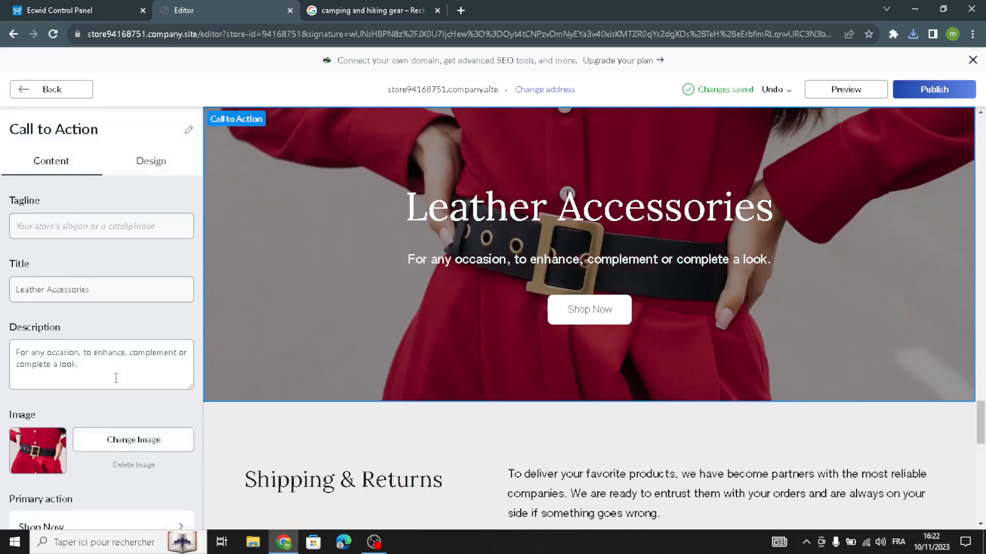
pyautogui.scroll(-3, 116, 378)
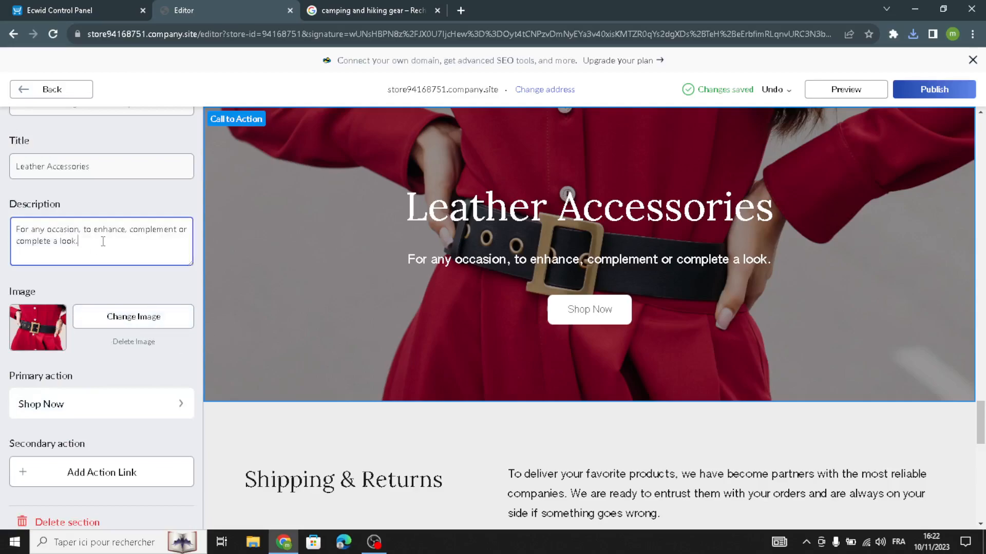
pyautogui.moveTo(103, 242); pyautogui.dragTo(88, 159)
pyautogui.tripleClick(122, 166)
pyautogui.scroll(3, 122, 166)
pyautogui.click(106, 231)
# Choose the third layout, placing the belt photo above the headline and text
pyautogui.click(165, 165)
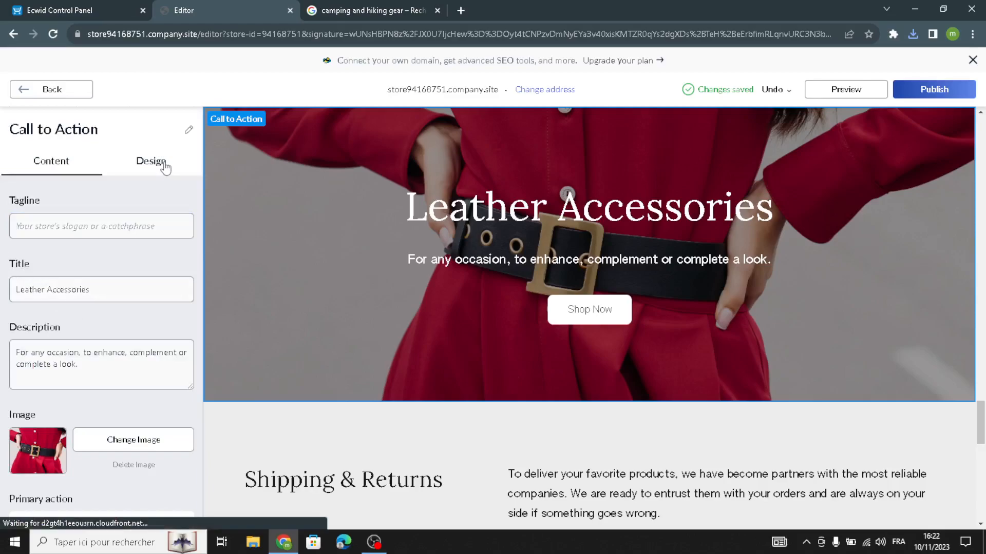
pyautogui.click(73, 290)
pyautogui.click(125, 236)
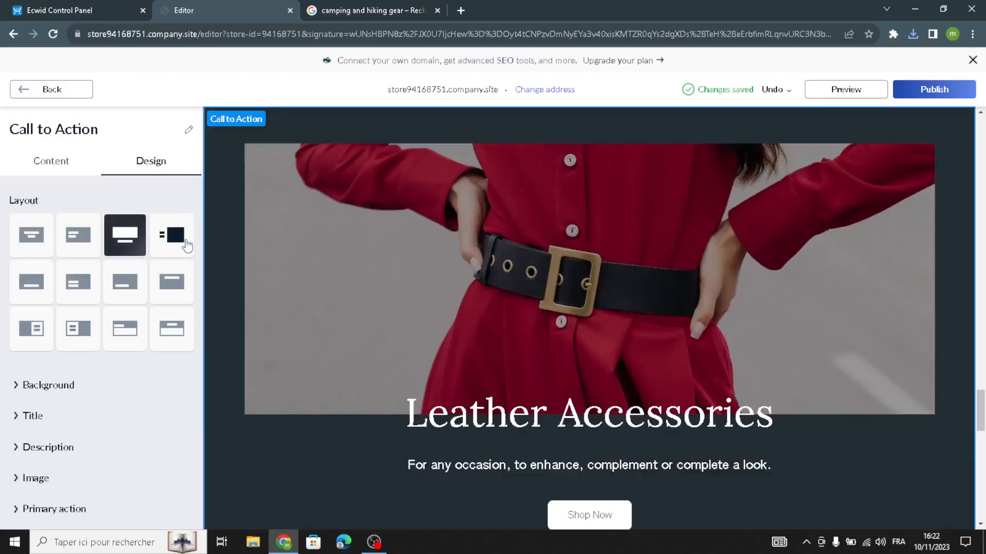
pyautogui.click(34, 386)
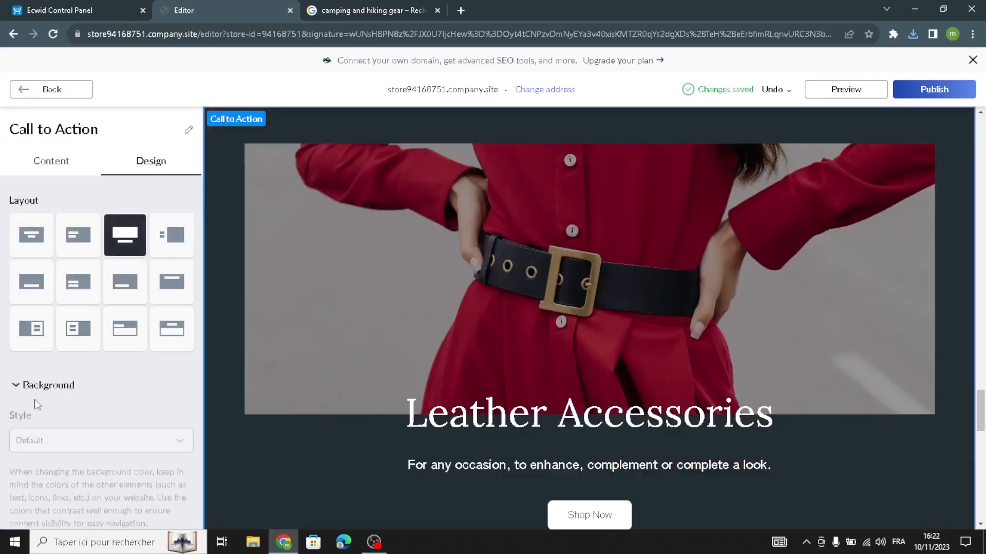
pyautogui.scroll(-4, 31, 400)
pyautogui.scroll(4, 31, 354)
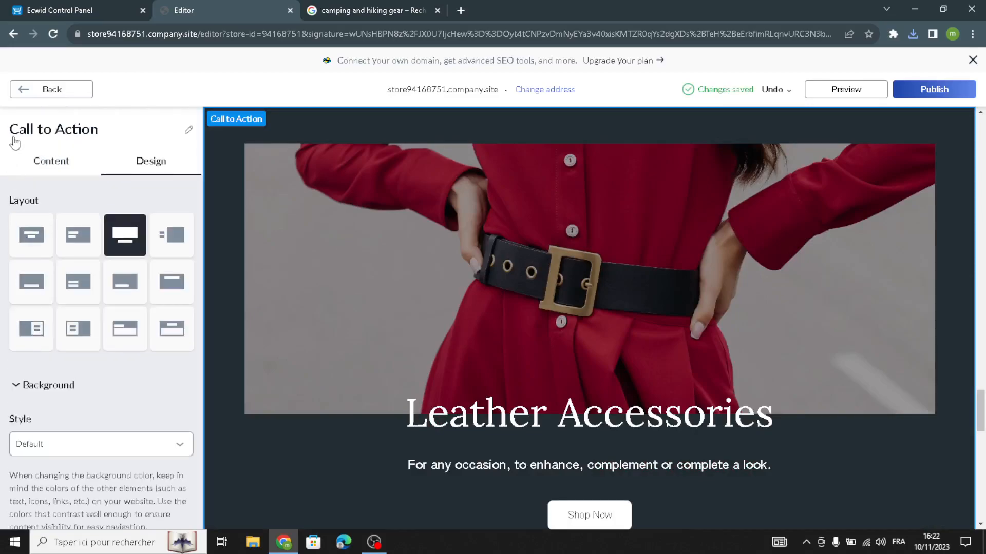
pyautogui.click(32, 93)
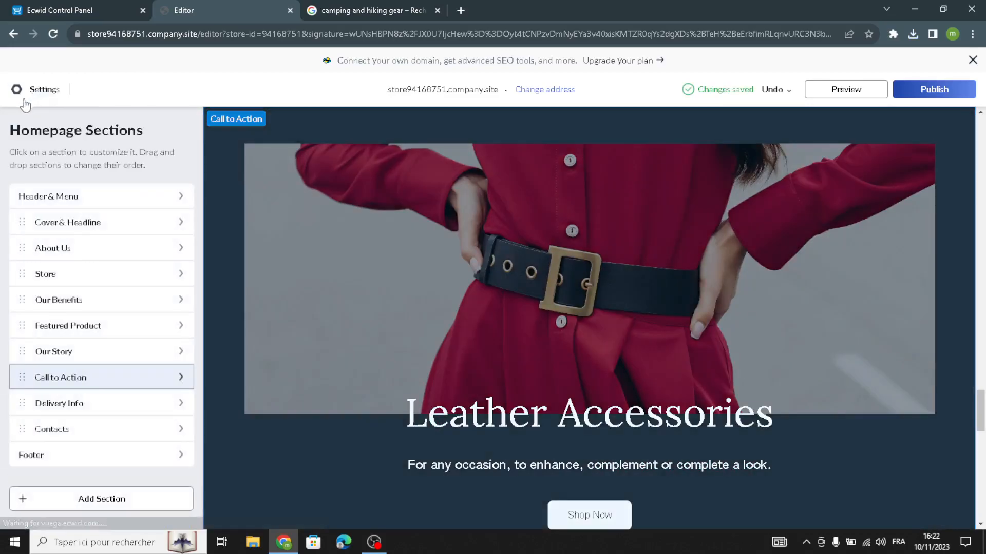
# Open Delivery Info and review its Shipping & Returns title and description text
pyautogui.click(63, 409)
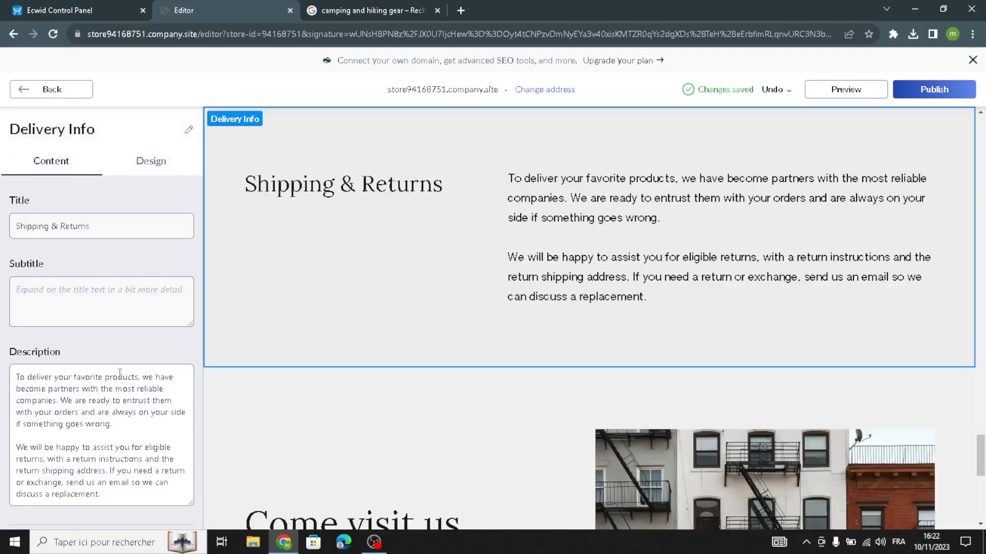
pyautogui.click(84, 292)
pyautogui.hotkey('shift', 'Tab')
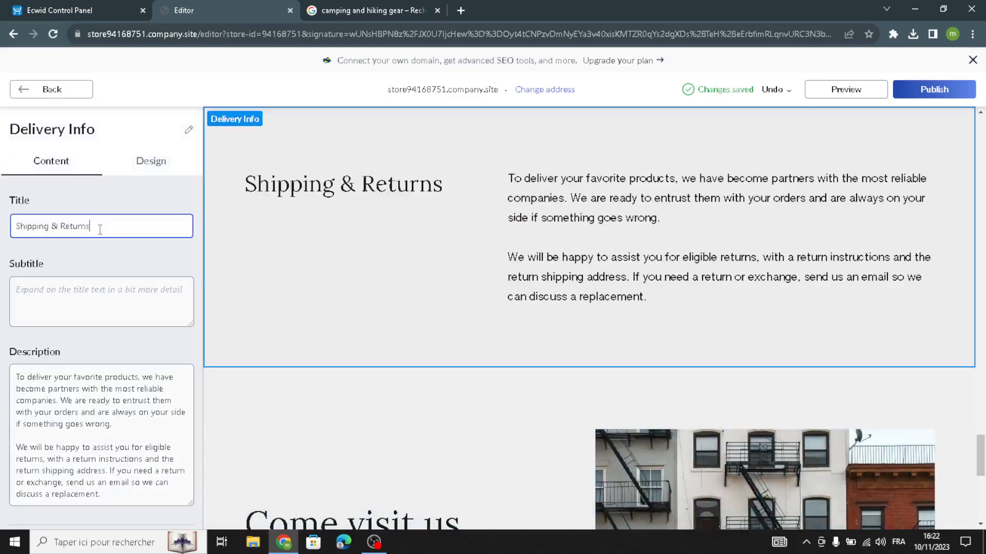
pyautogui.moveTo(118, 497); pyautogui.dragTo(3, 370)
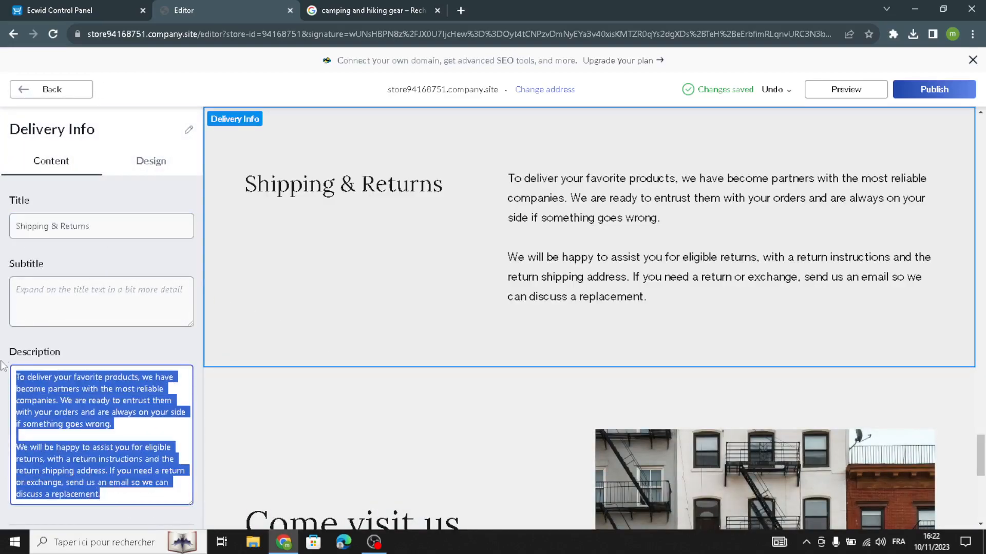
pyautogui.scroll(-2, 96, 445)
pyautogui.scroll(2, 100, 234)
# Apply the first, centred layout with the title above the description
pyautogui.click(147, 164)
pyautogui.click(31, 235)
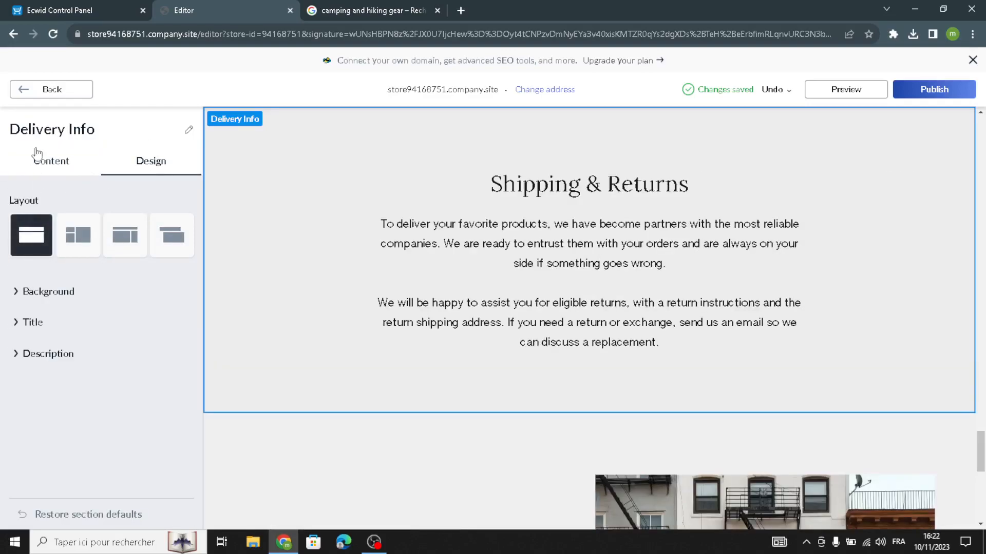
pyautogui.click(60, 92)
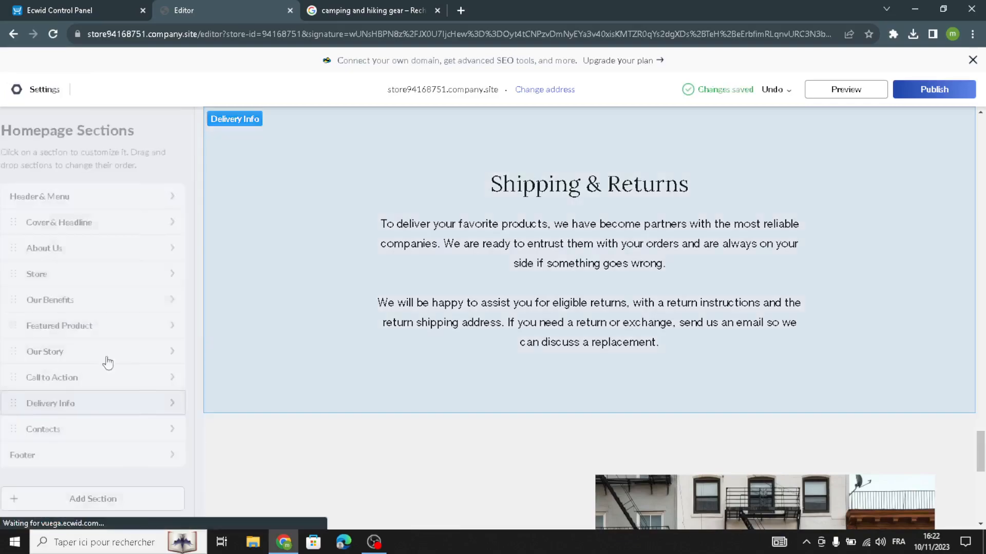
# Review the Contacts section's description, address, map location and opening hours settings
pyautogui.click(104, 428)
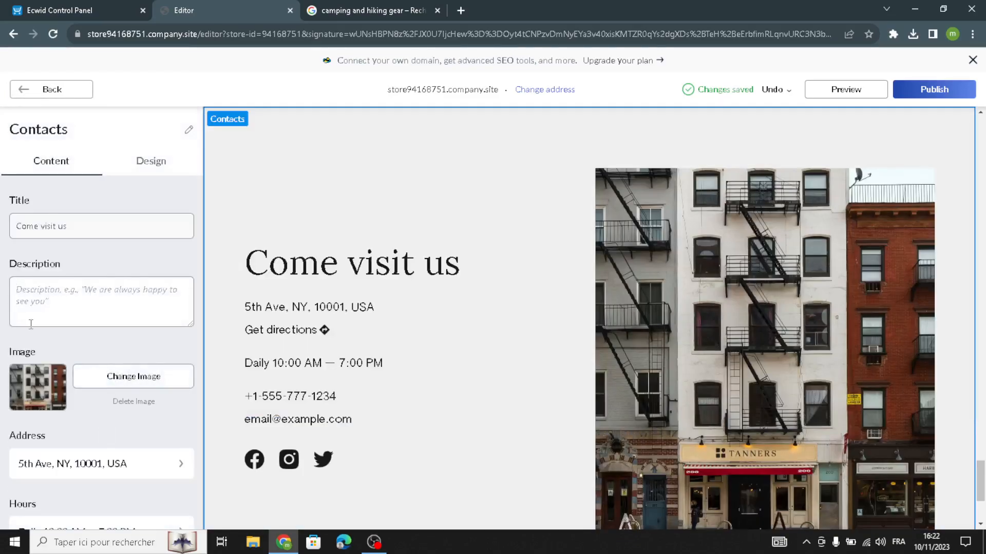
pyautogui.click(88, 296)
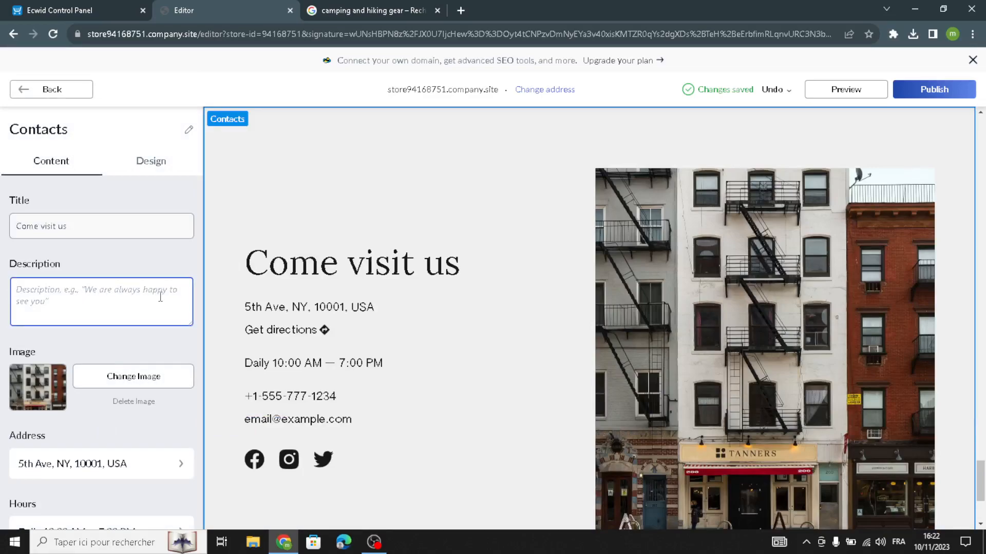
pyautogui.scroll(-4, 118, 457)
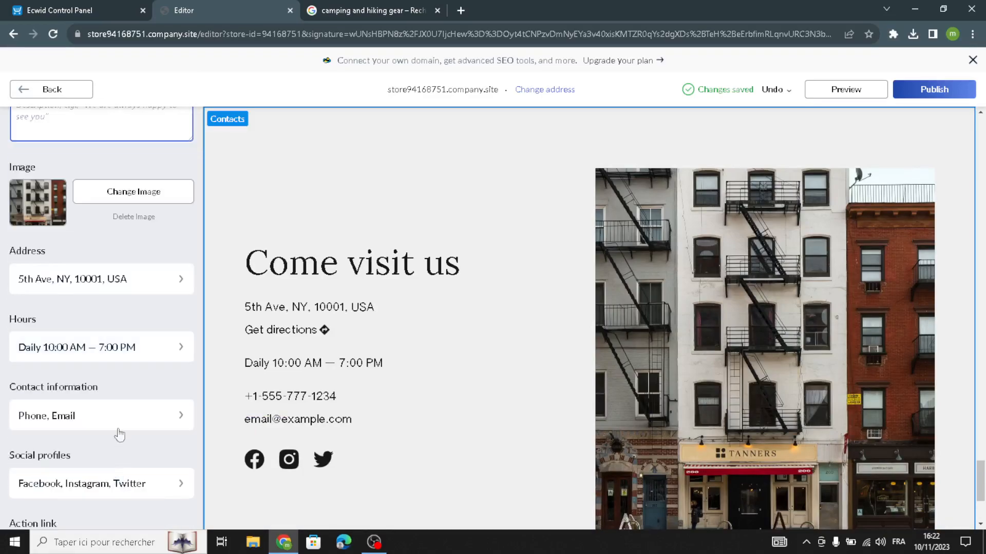
pyautogui.click(117, 280)
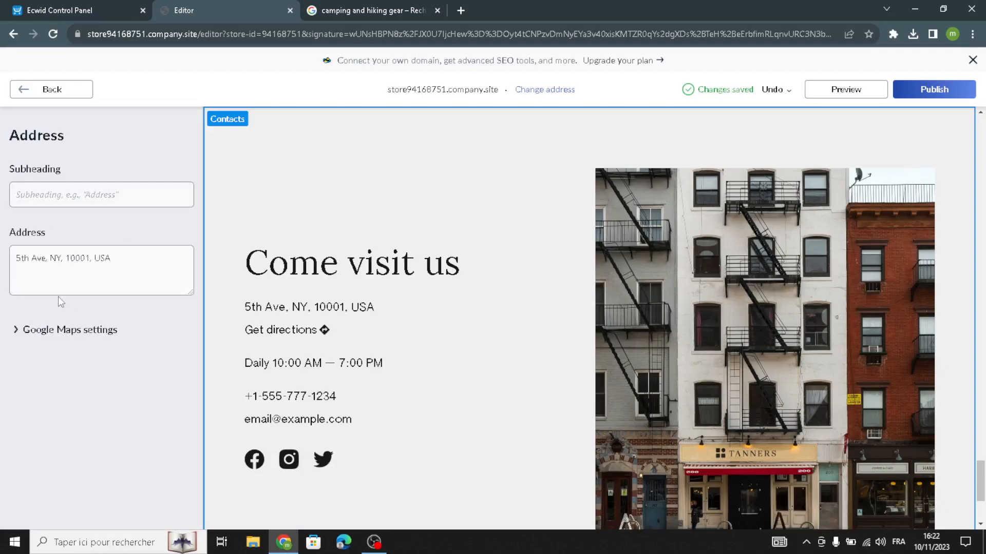
pyautogui.click(55, 332)
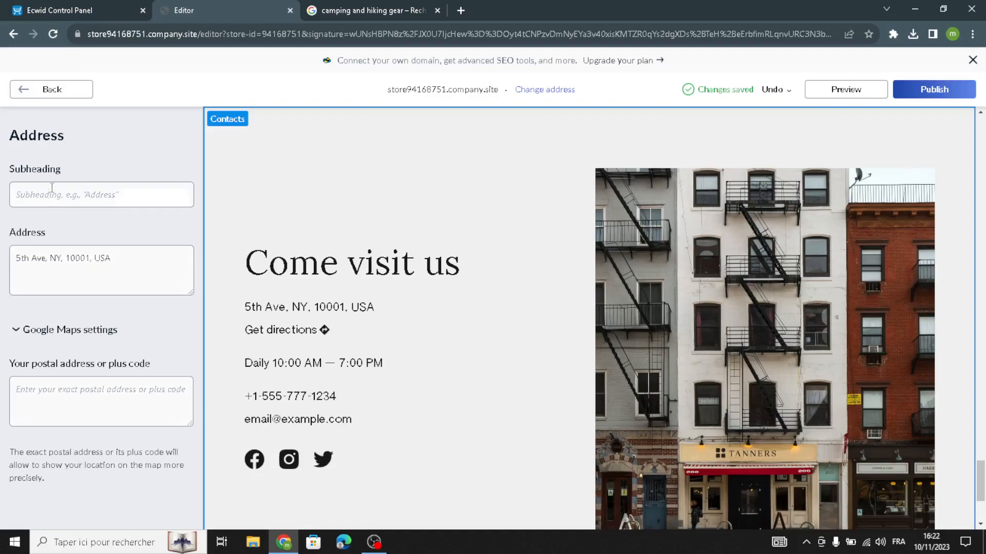
pyautogui.click(38, 94)
pyautogui.scroll(-2, 95, 408)
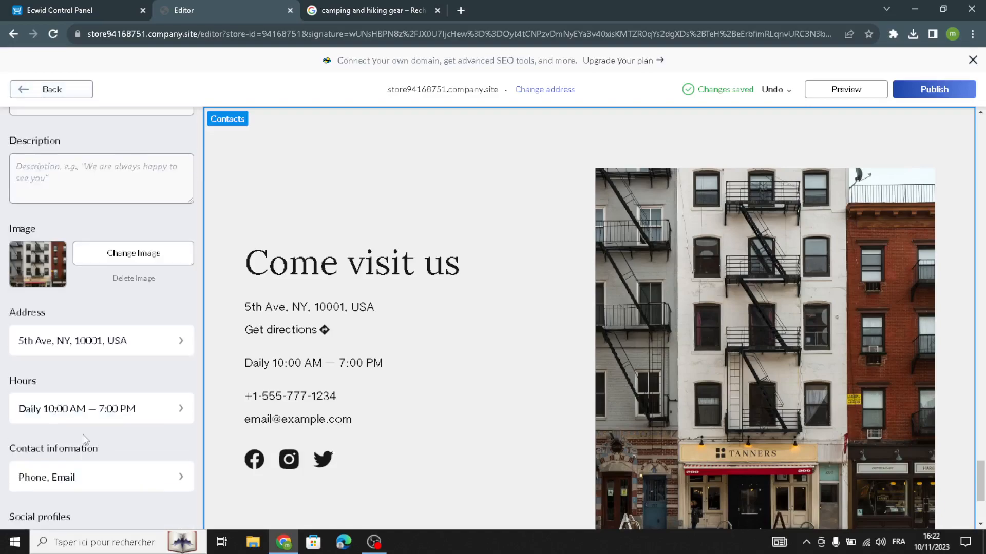
pyautogui.click(84, 411)
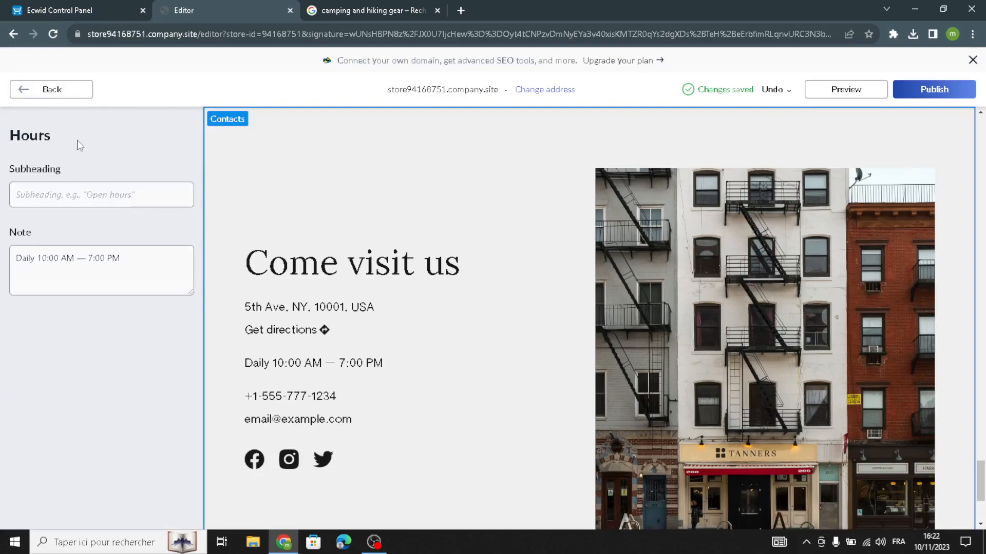
pyautogui.click(75, 96)
pyautogui.scroll(-4, 66, 433)
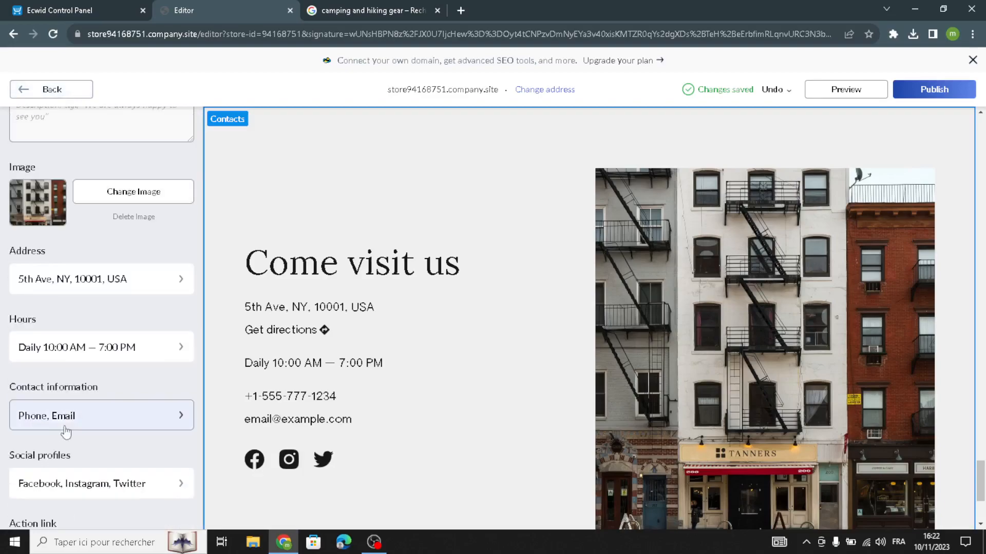
pyautogui.scroll(-2, 106, 452)
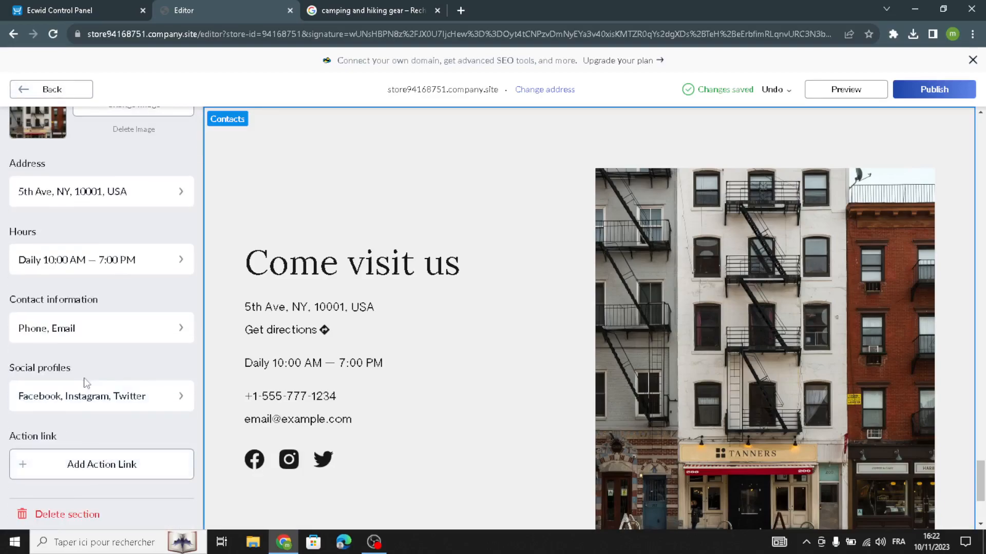
pyautogui.scroll(5, 123, 455)
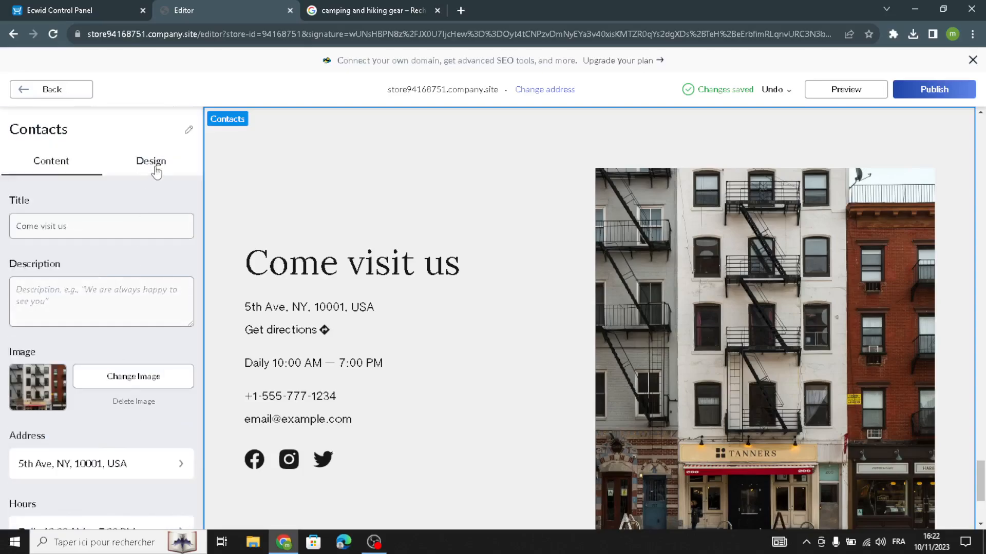
# Switch the Contacts design to the card-over-map layout and center the map around the reservoir
pyautogui.click(155, 168)
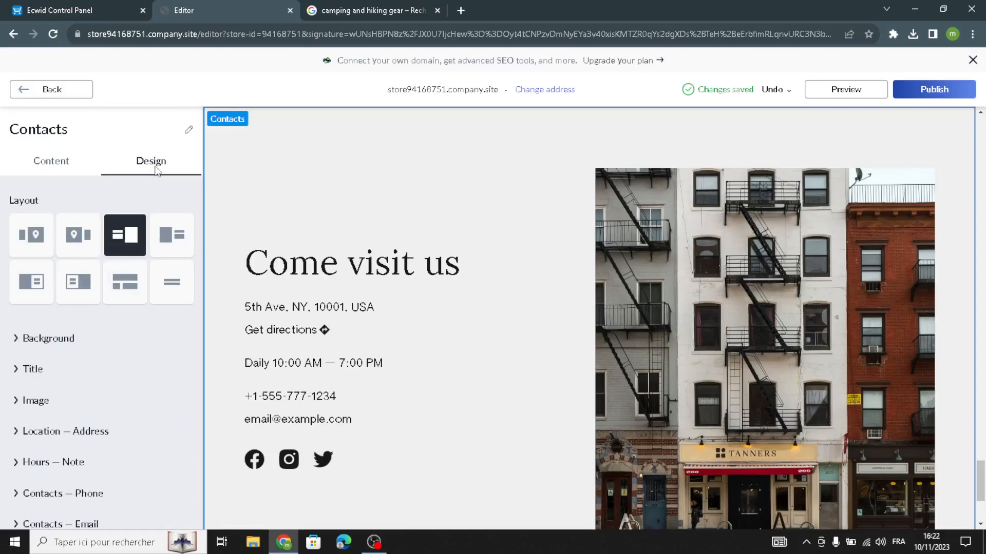
pyautogui.click(82, 290)
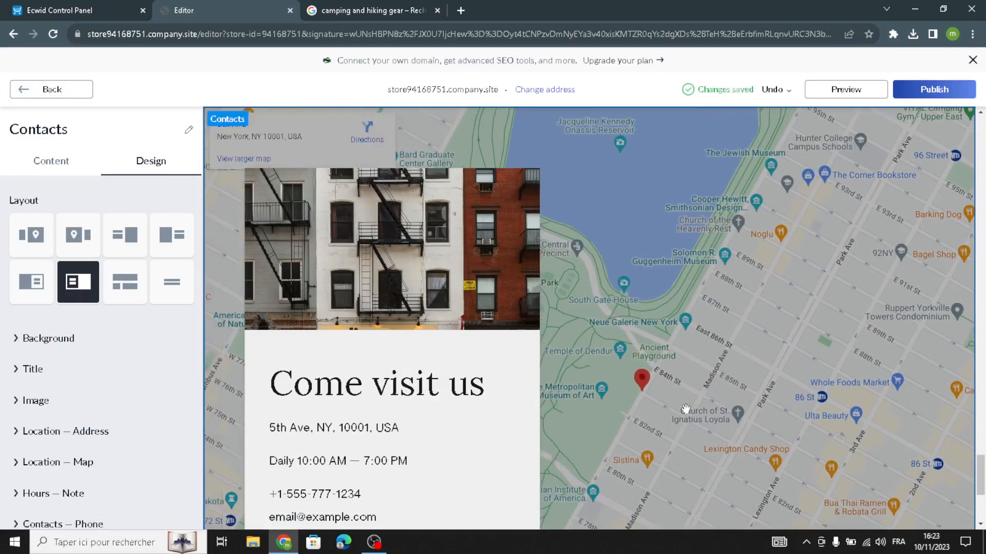
pyautogui.moveTo(737, 388); pyautogui.dragTo(744, 298)
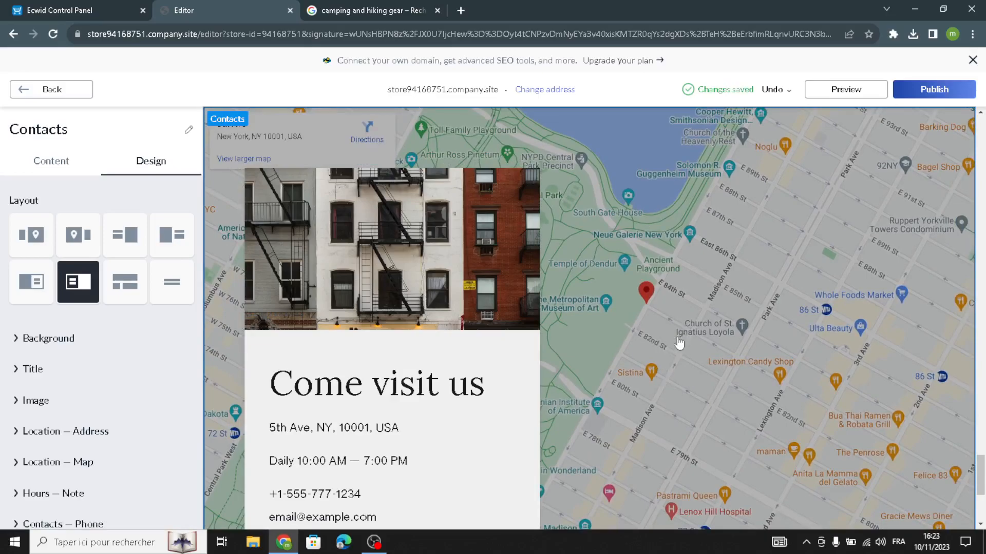
pyautogui.moveTo(631, 365); pyautogui.dragTo(741, 430)
pyautogui.moveTo(726, 359); pyautogui.dragTo(565, 400)
pyautogui.moveTo(706, 319); pyautogui.dragTo(789, 381)
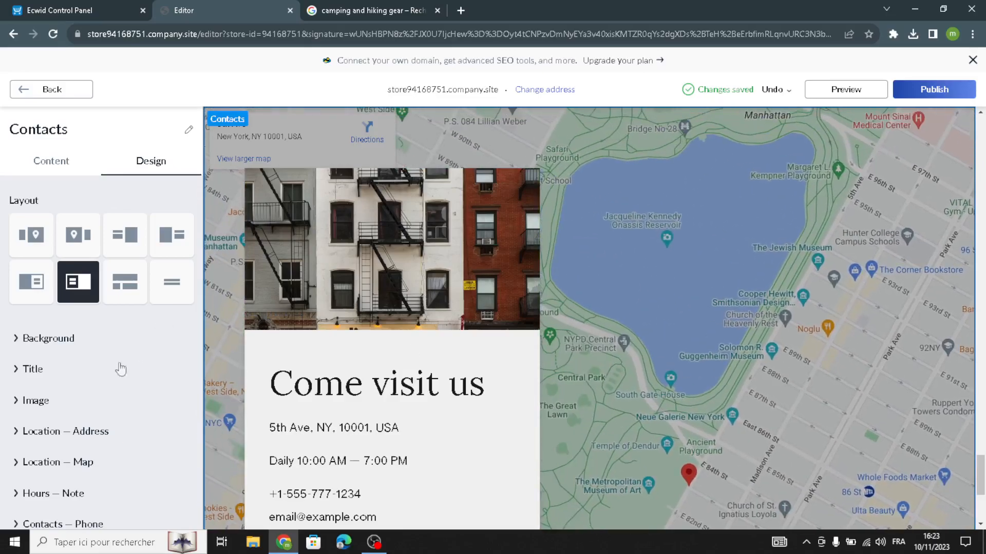
pyautogui.click(66, 92)
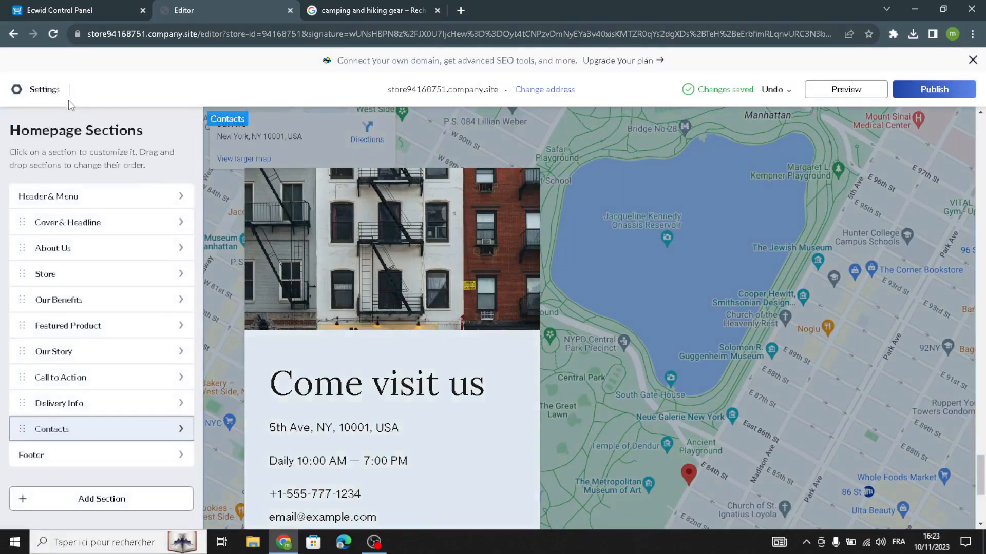
# Replace the footer copyright 'Tanners Handmade Leather Studio' with 'TrailTech Gear'
pyautogui.click(137, 455)
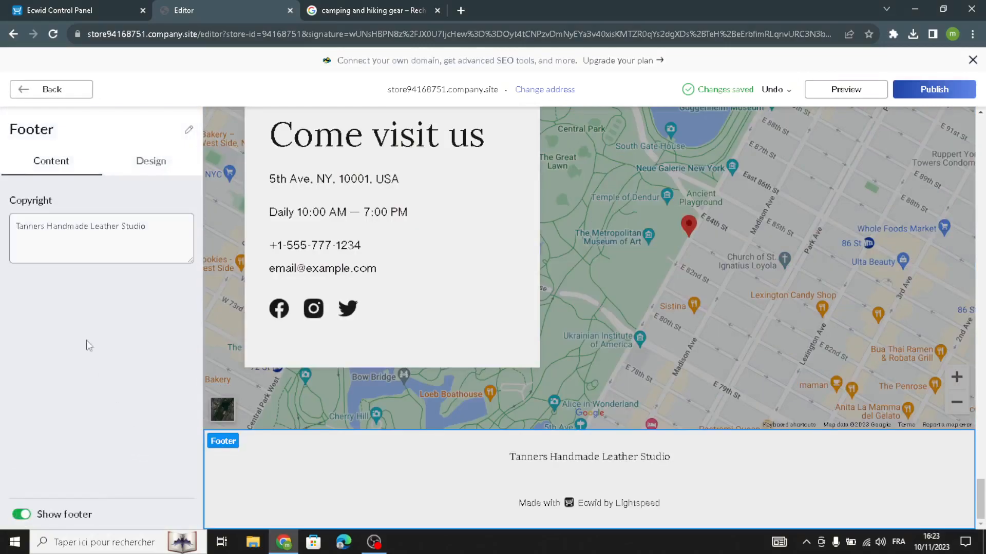
pyautogui.moveTo(160, 227); pyautogui.dragTo(3, 235)
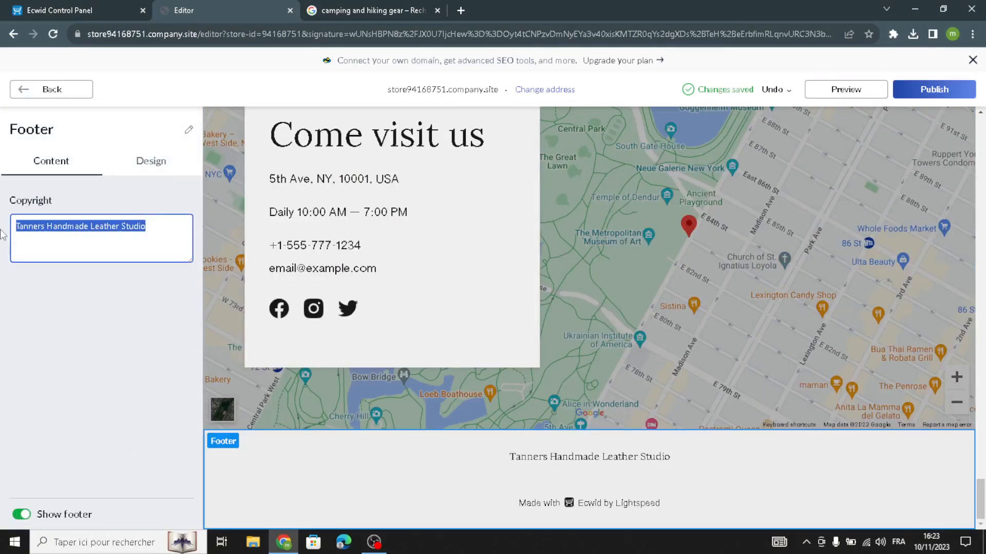
pyautogui.hotkey('ctrl', 'v')
pyautogui.doubleClick(34, 278)
pyautogui.click(36, 277)
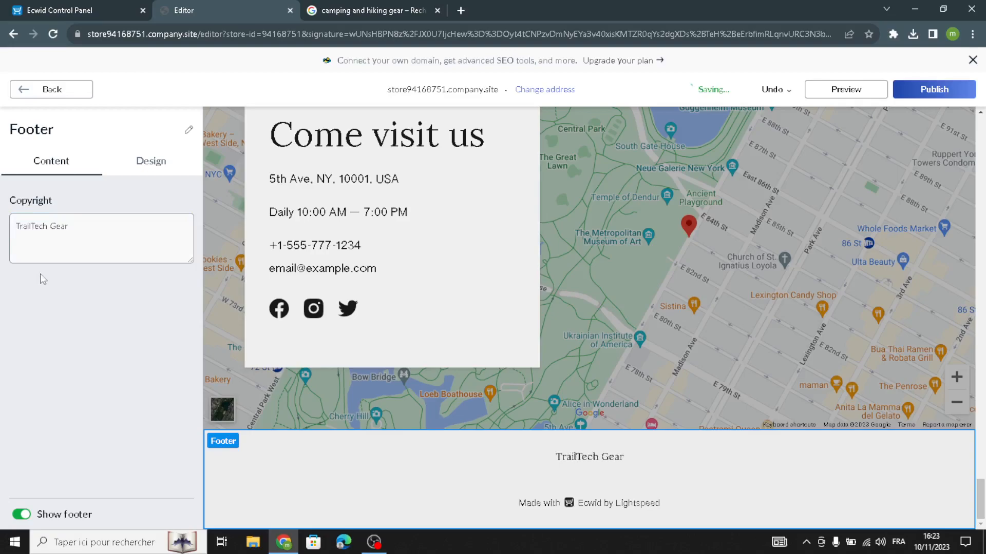
pyautogui.click(36, 93)
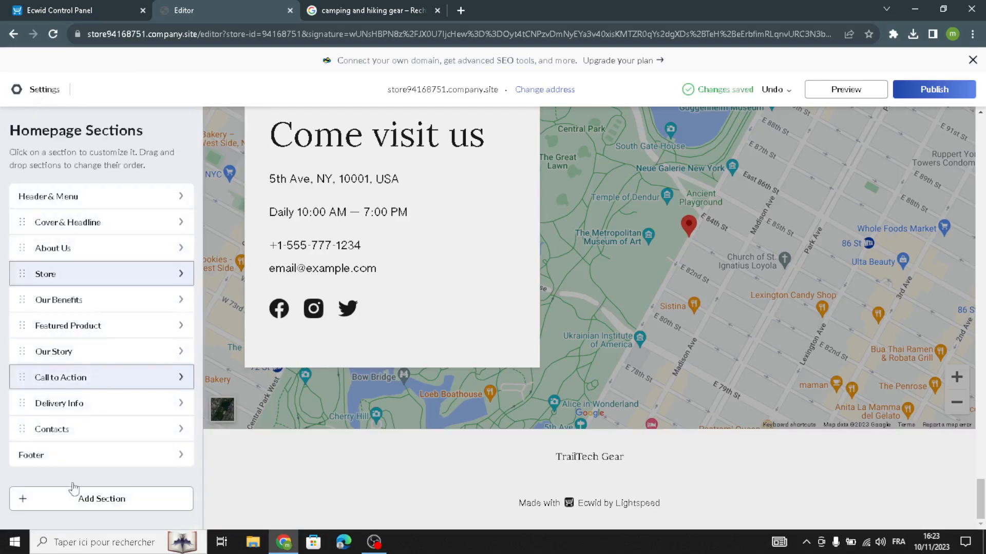
pyautogui.click(86, 512)
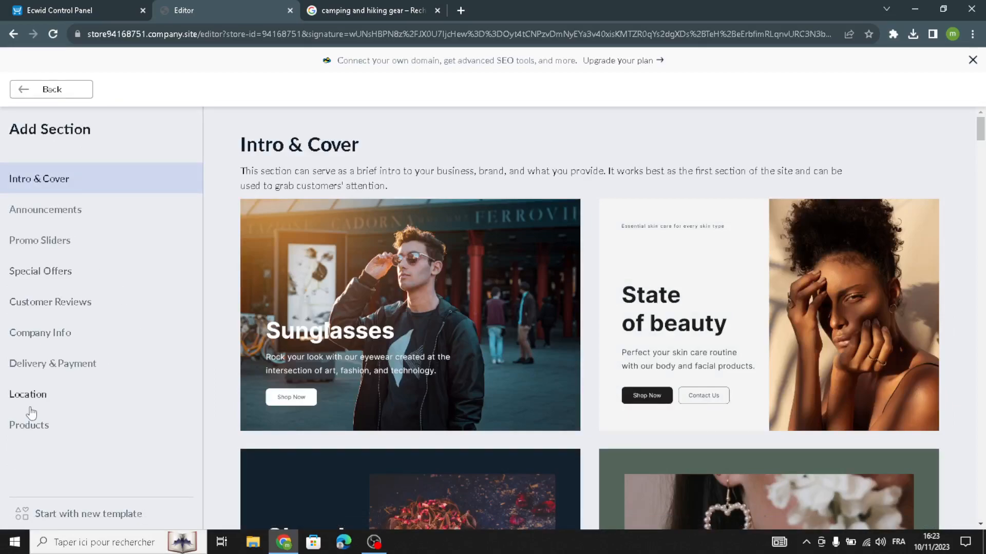
pyautogui.click(40, 363)
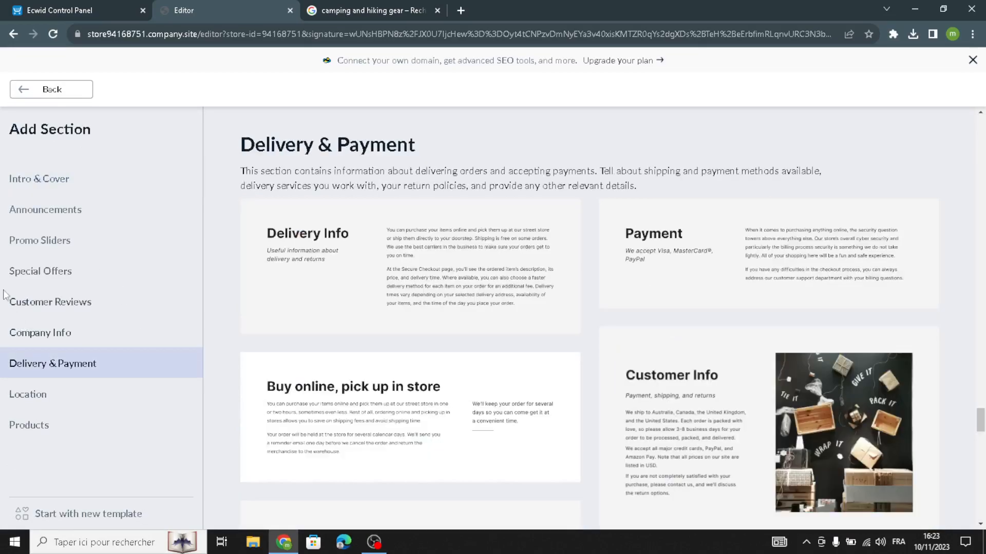
pyautogui.click(59, 95)
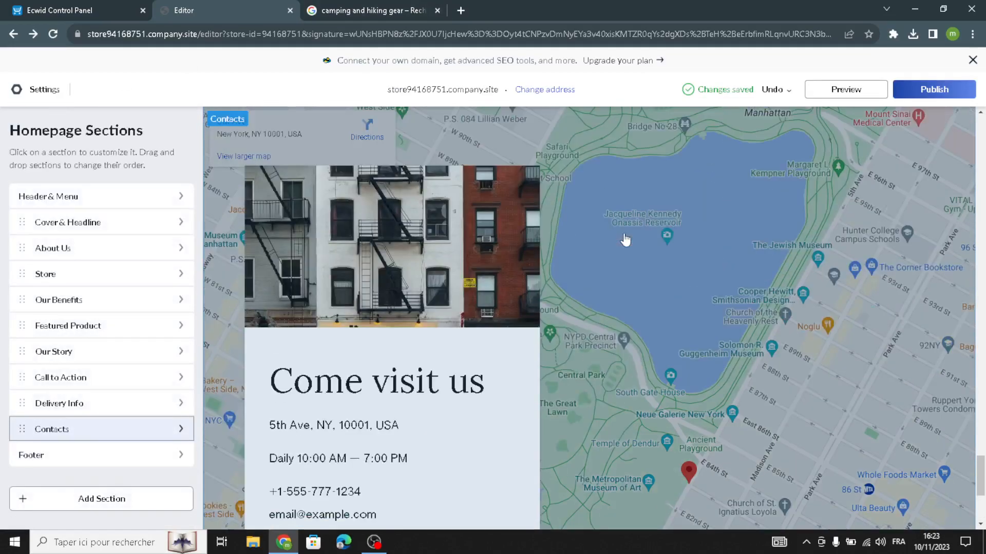
pyautogui.scroll(-3, 756, 296)
pyautogui.scroll(3, 757, 296)
# Preview the homepage, scroll back up through the page, and publish the store site
pyautogui.click(845, 89)
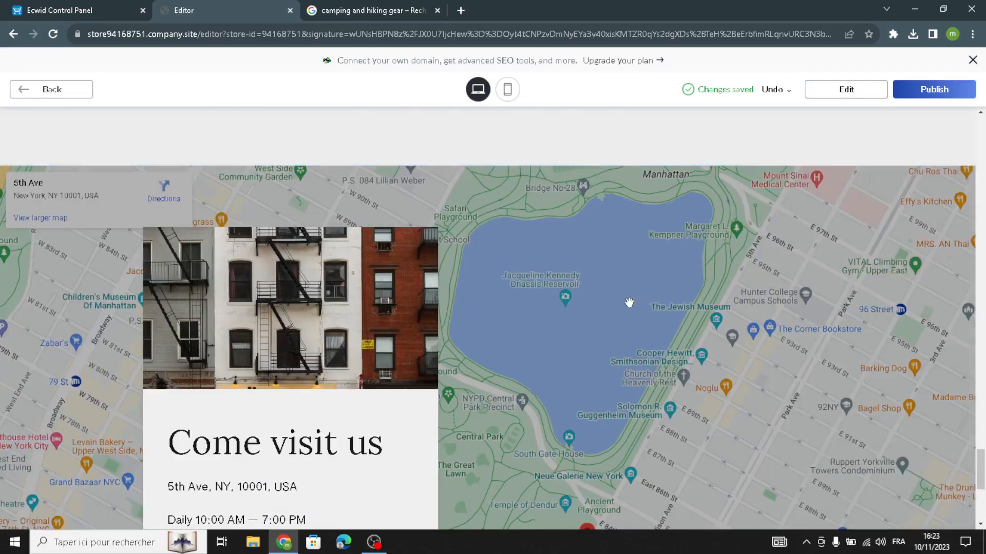
pyautogui.scroll(15, 629, 302)
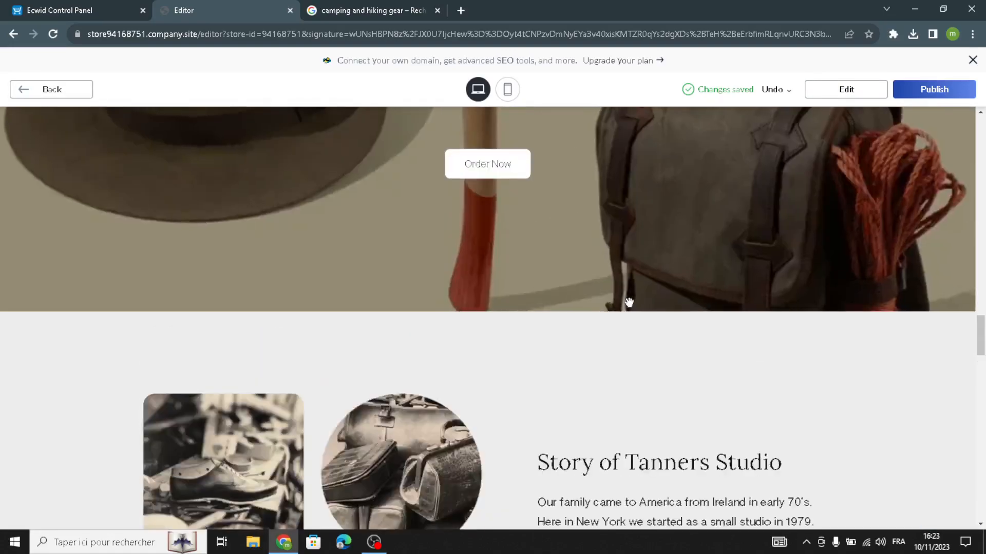
pyautogui.scroll(12, 629, 303)
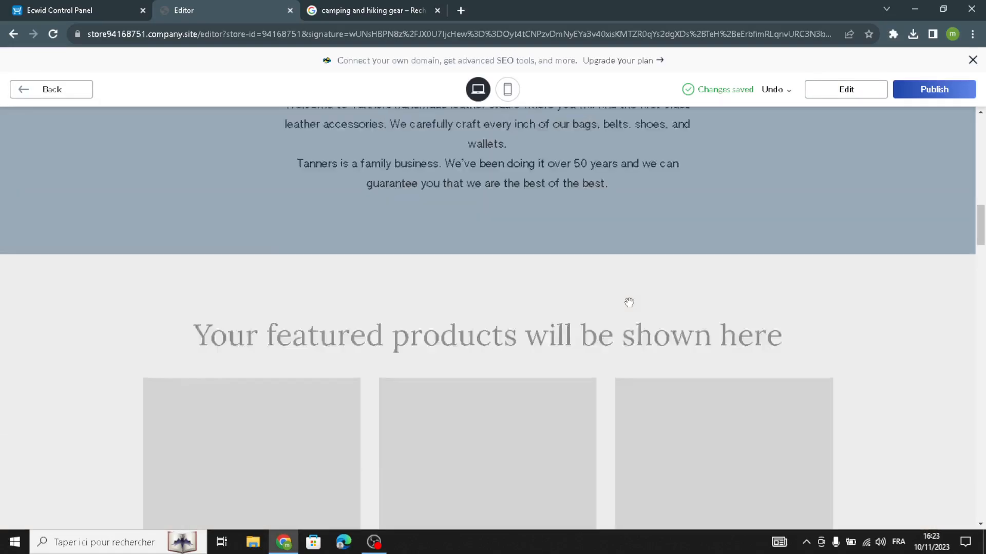
pyautogui.scroll(5, 629, 302)
pyautogui.click(916, 99)
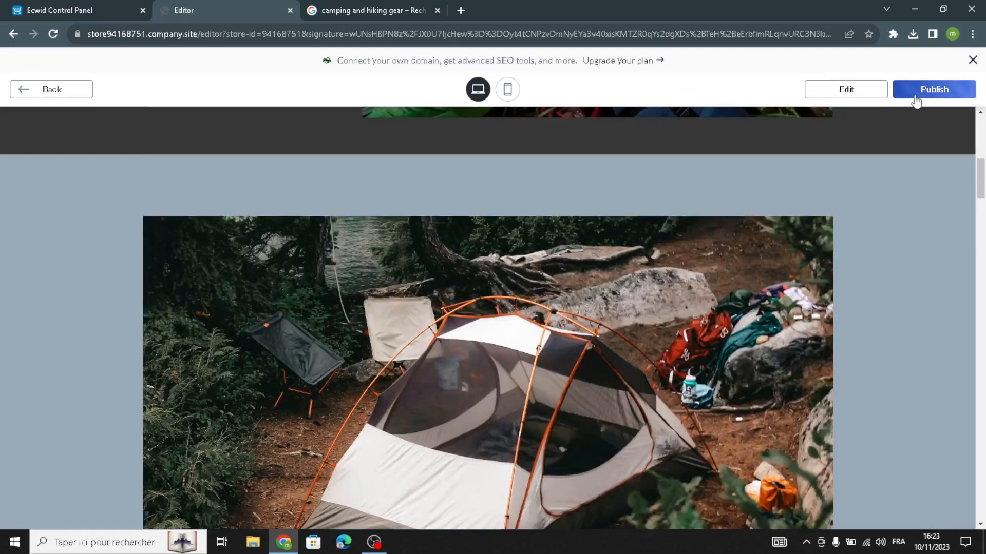